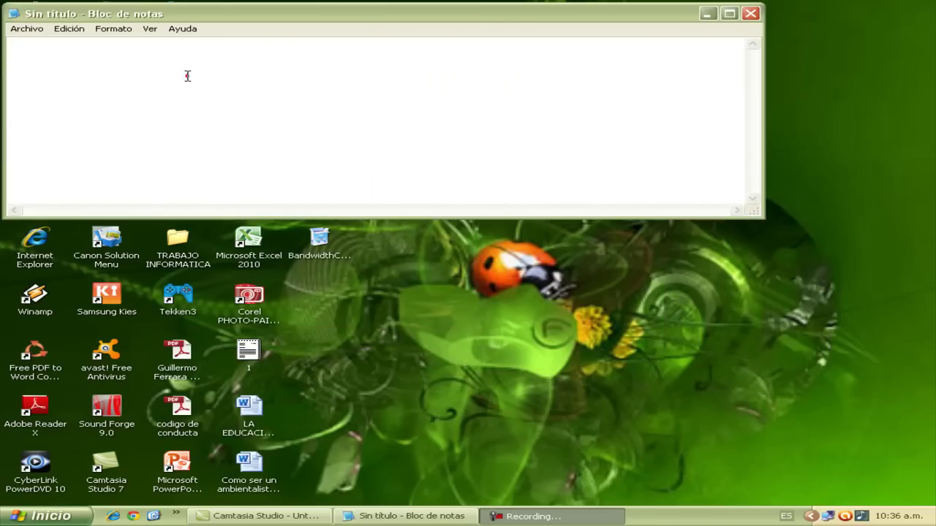
Step: Write the heading "Proceso de Instalación del Programa" in the empty note
left_click(192, 71)
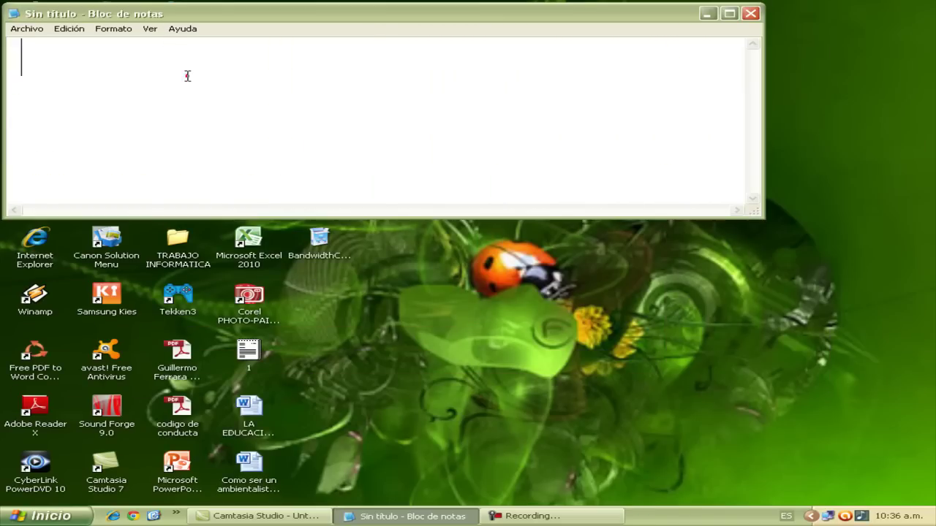
type("Proce")
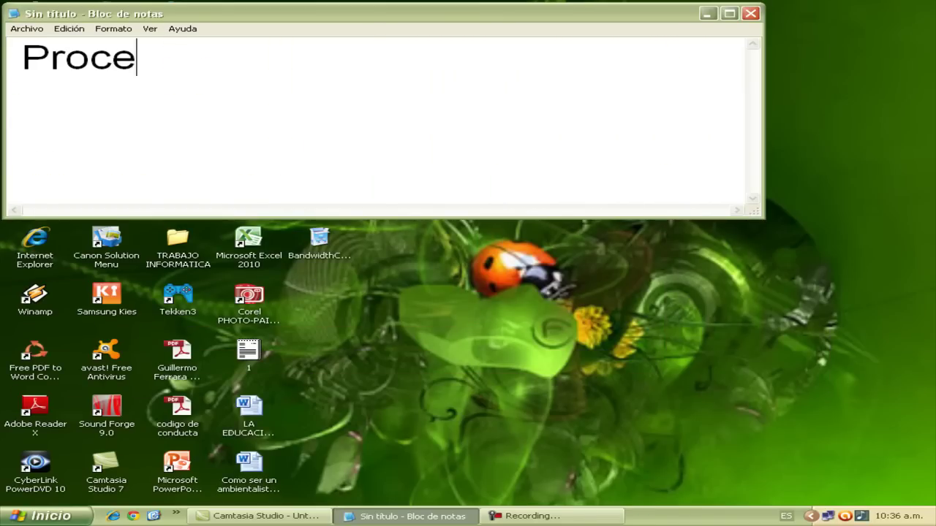
type("sp de ")
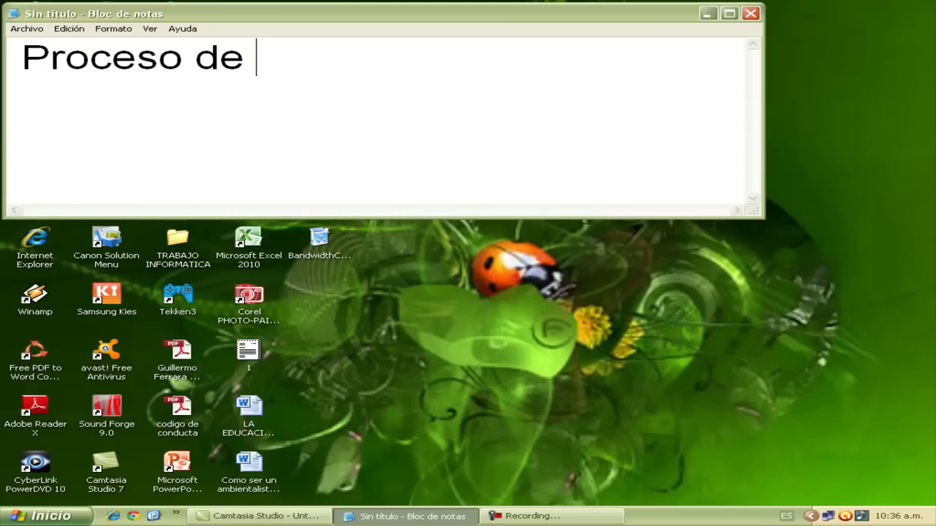
type("Instalac")
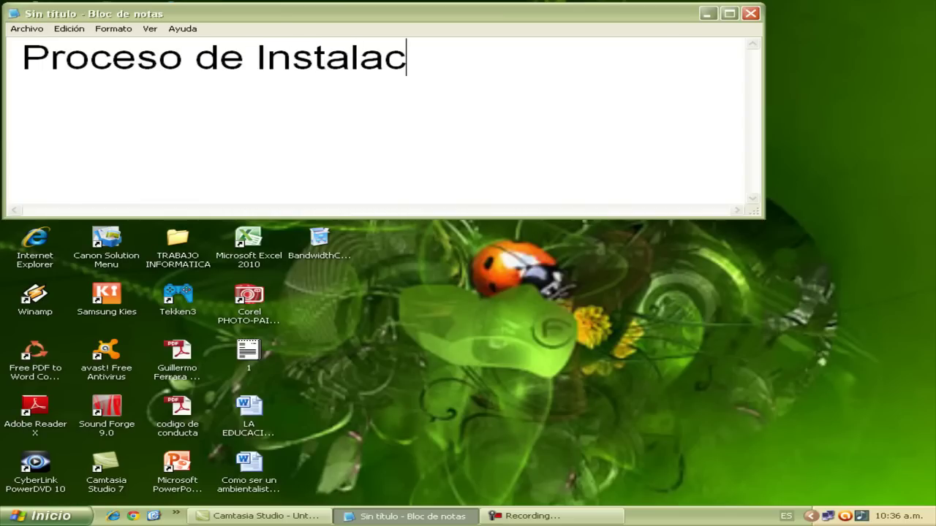
type("ión del Programa")
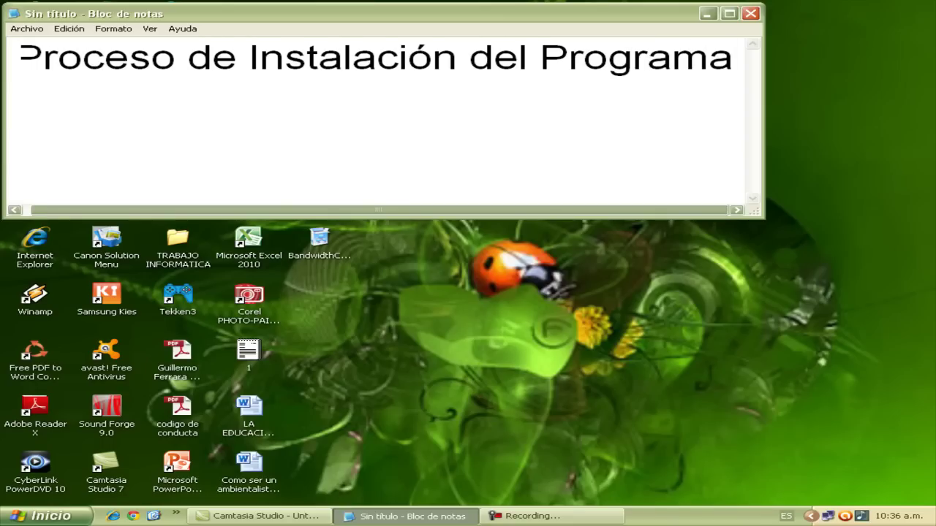
Step: Add the line "1. descargamos el programa de la pagina" below the heading
key("Return")
type("1. descar")
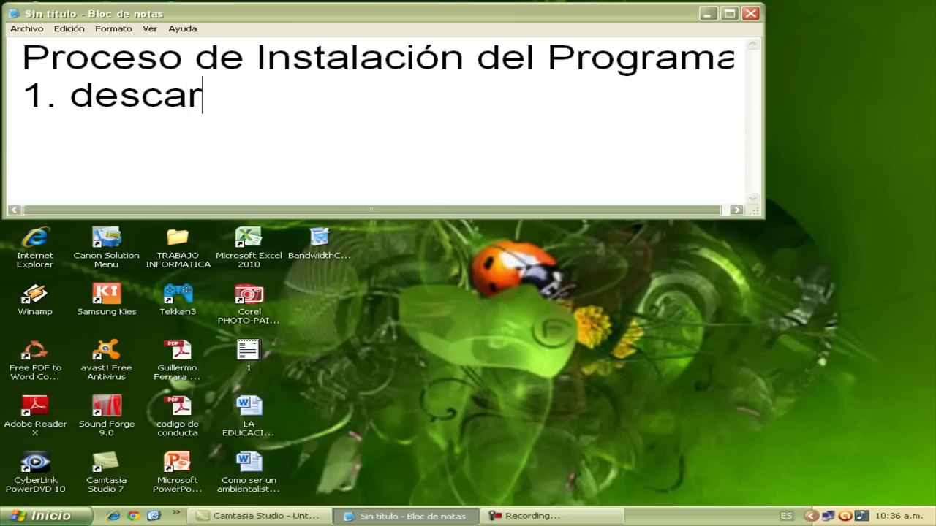
type("gamos el programa ")
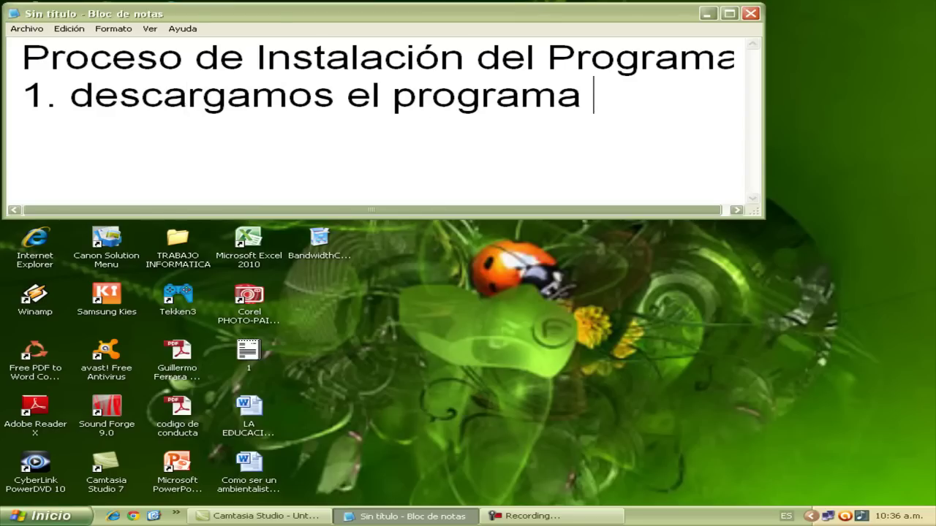
type("de la pagina")
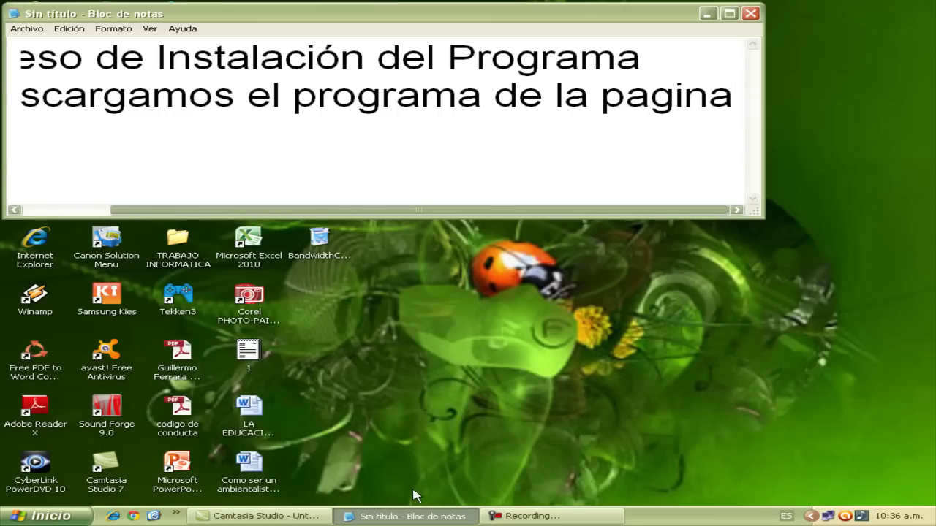
left_click(412, 517)
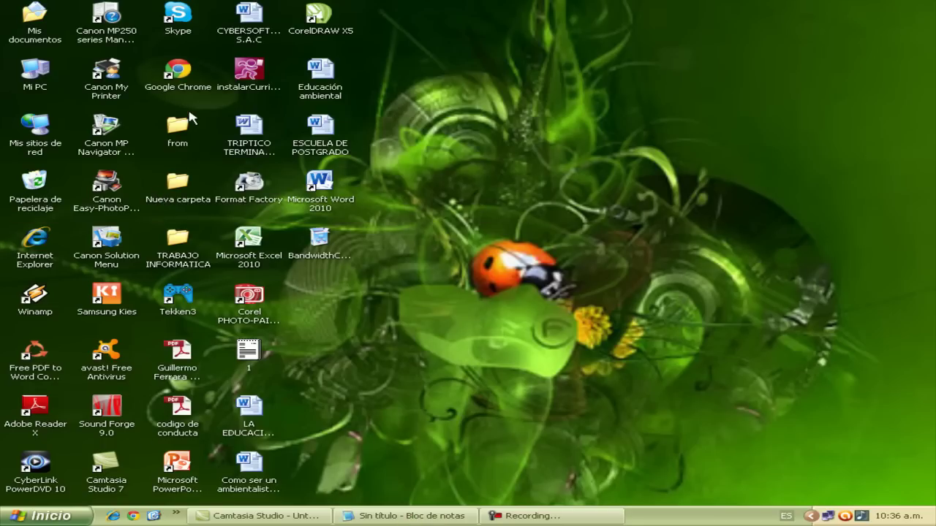
double_click(173, 83)
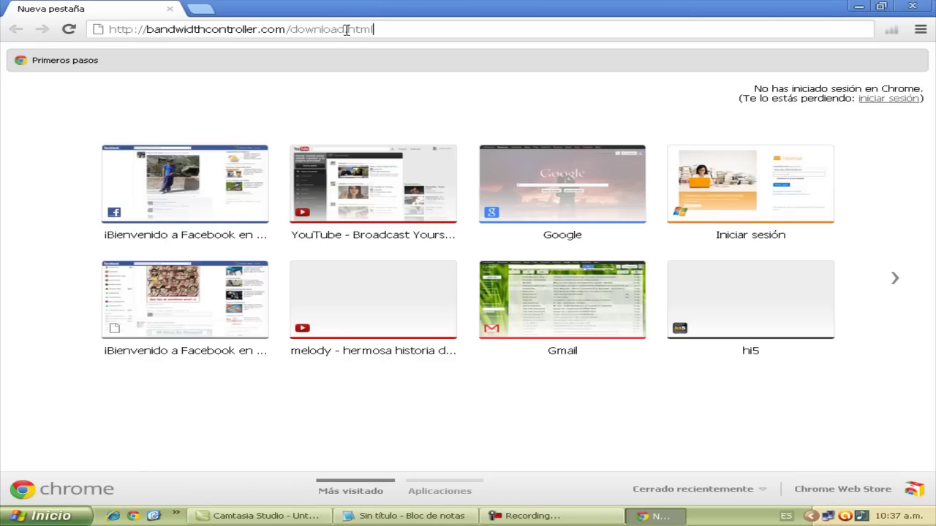
type("http://bandwidthcontroller.com/download.html")
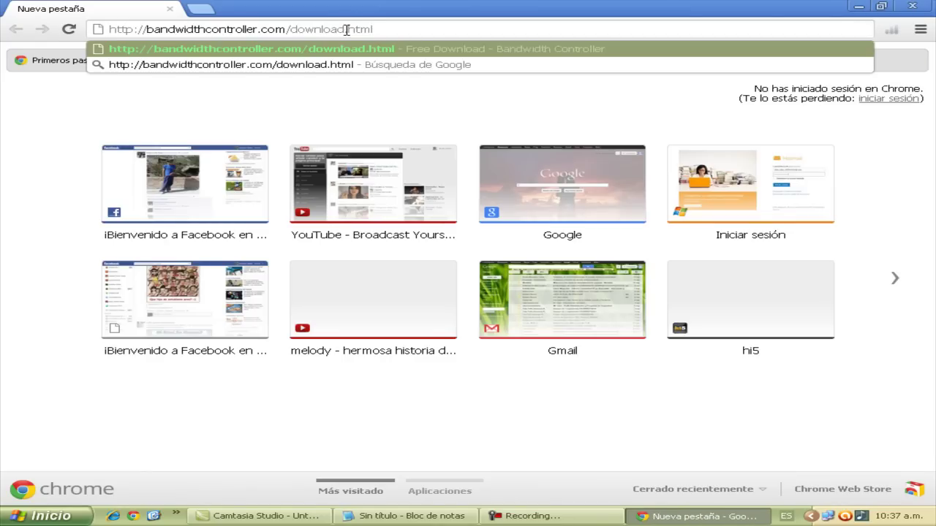
key("Return")
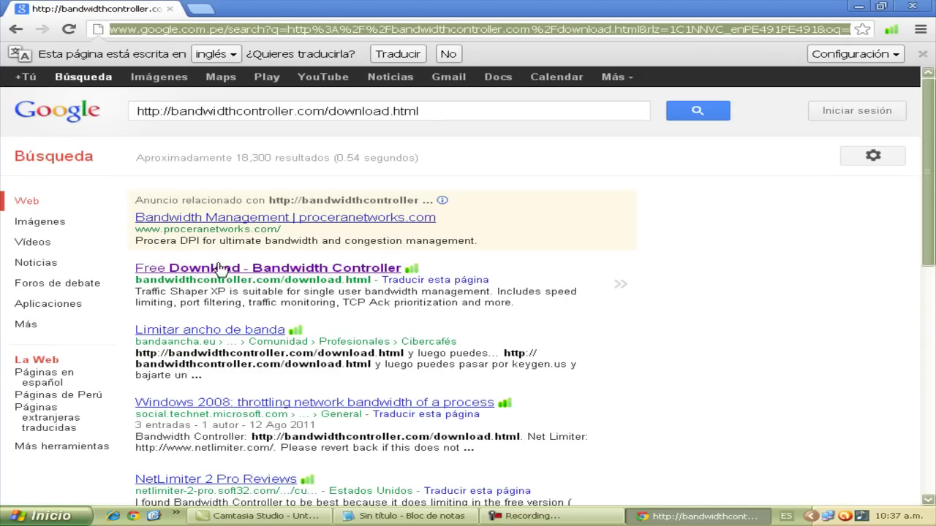
left_click(220, 270)
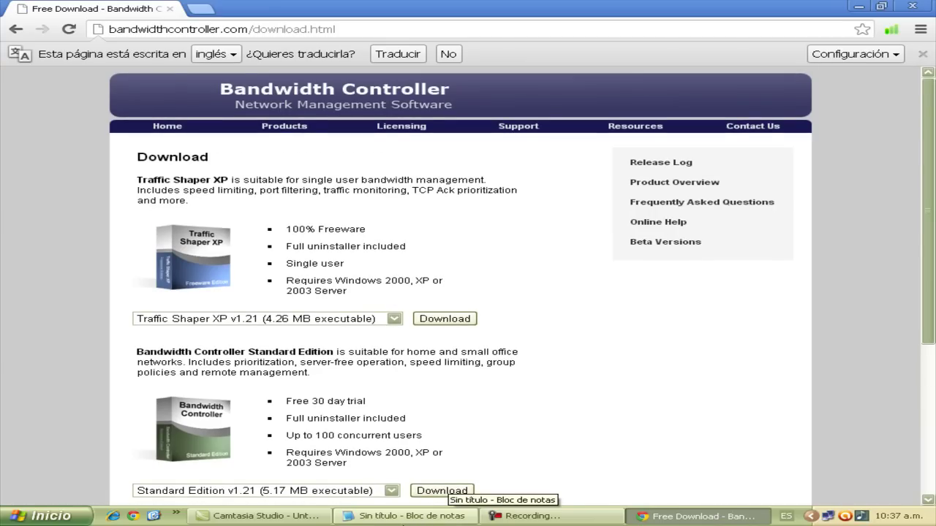
Step: Switch back to Notepad and add the line "2. descargamos el bandwidth controller"
left_click(448, 512)
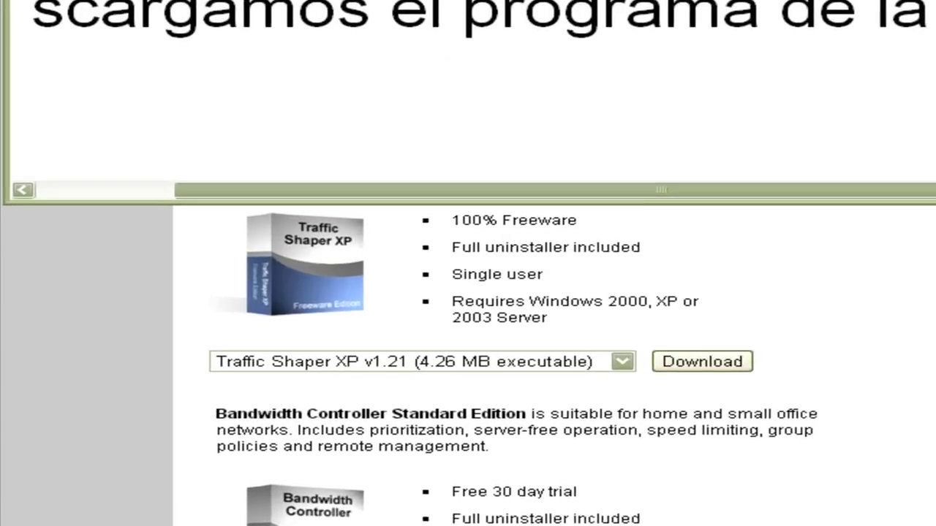
type("2")
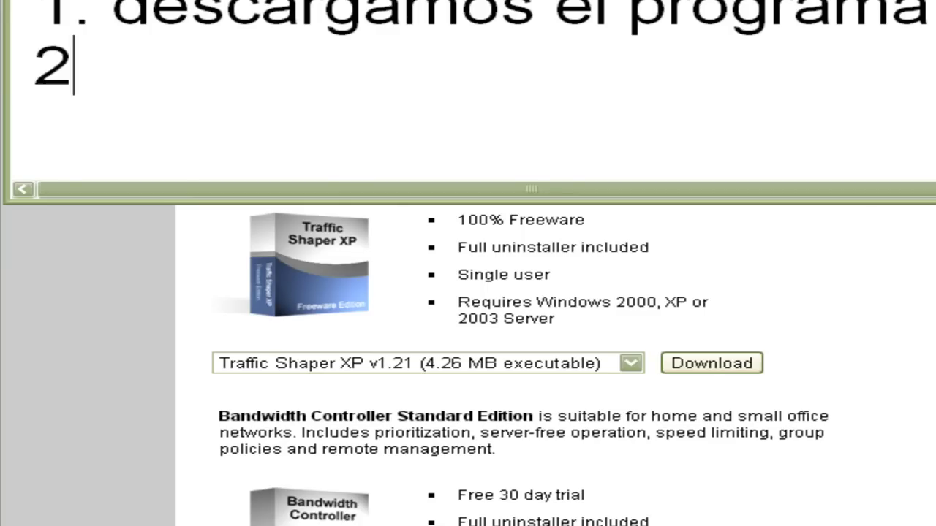
type(". descarga")
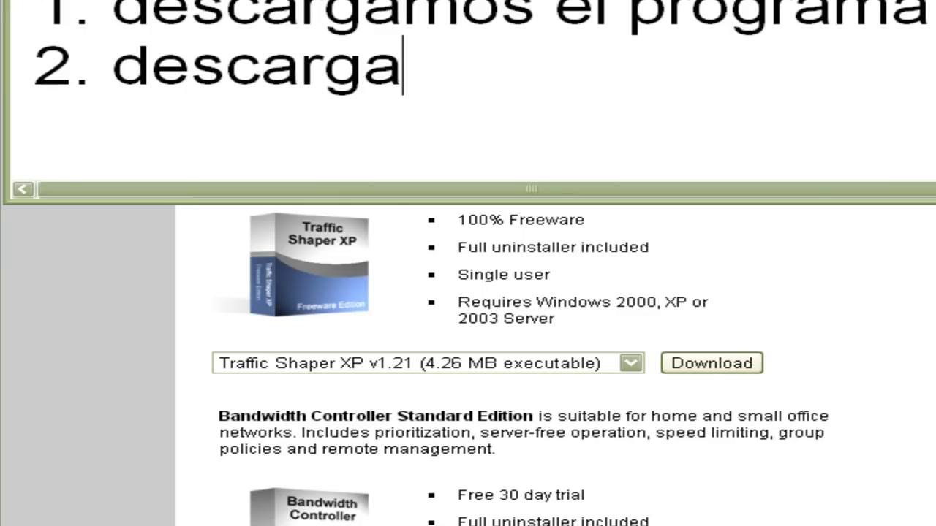
type("mos ")
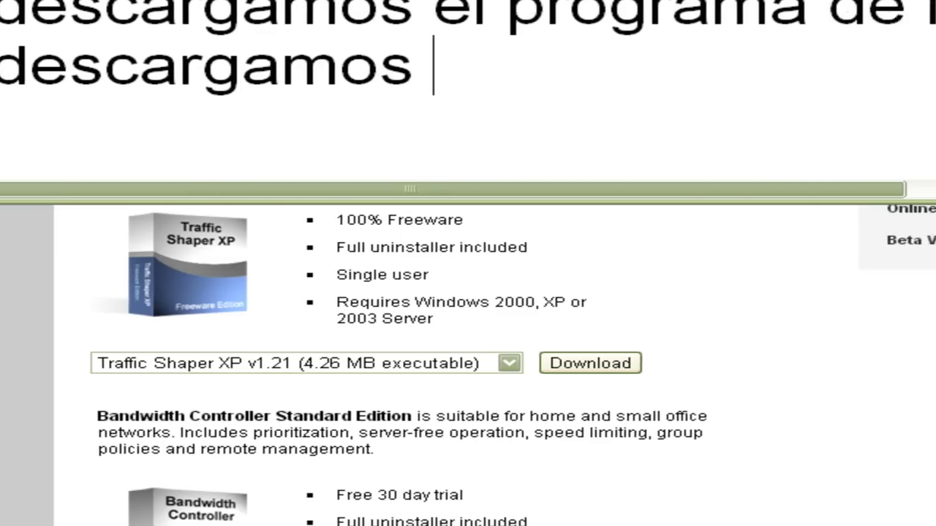
type("el ba")
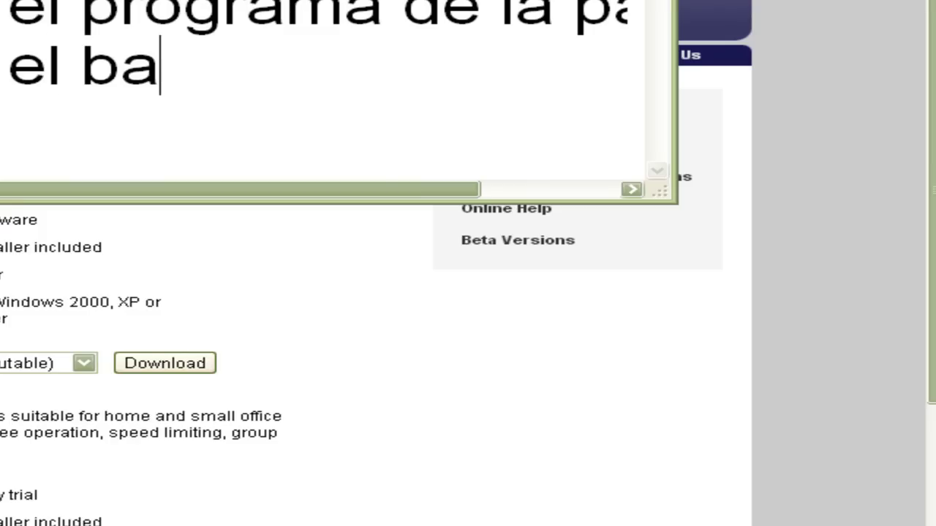
type("ndwi")
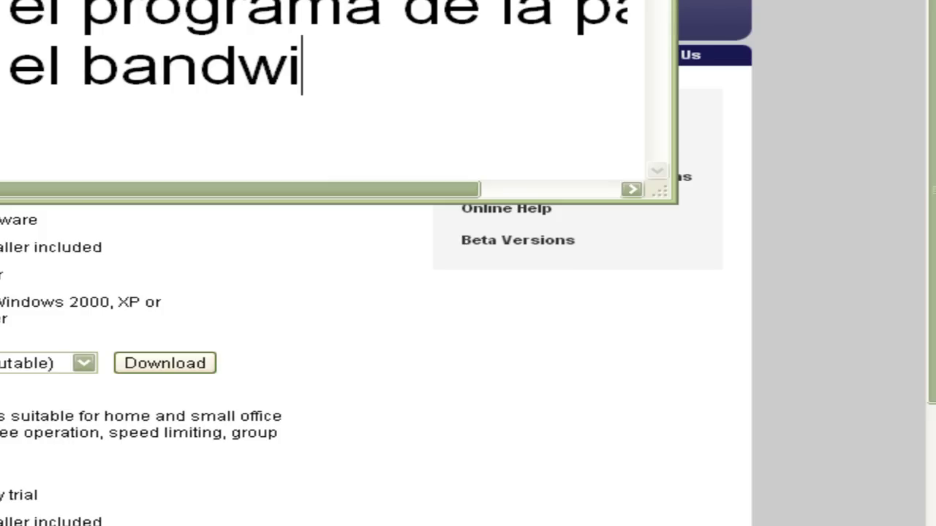
type("d")
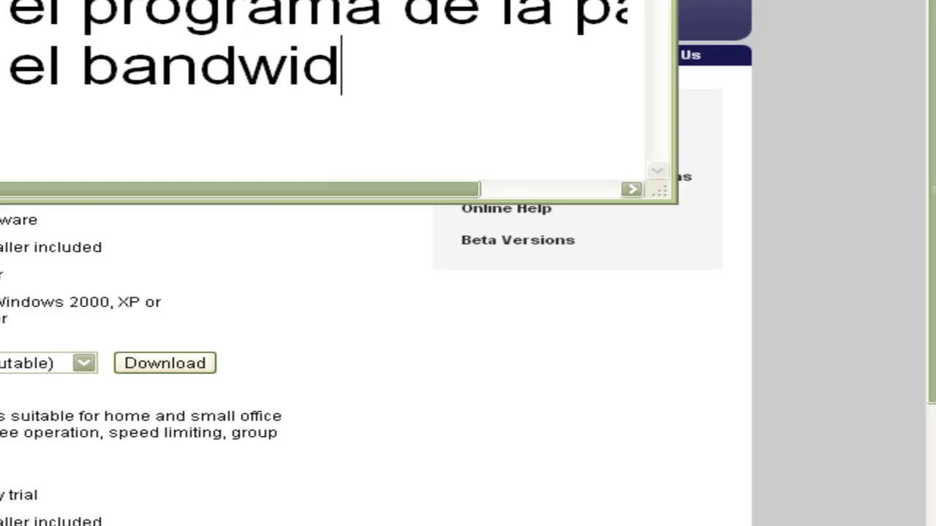
type("th")
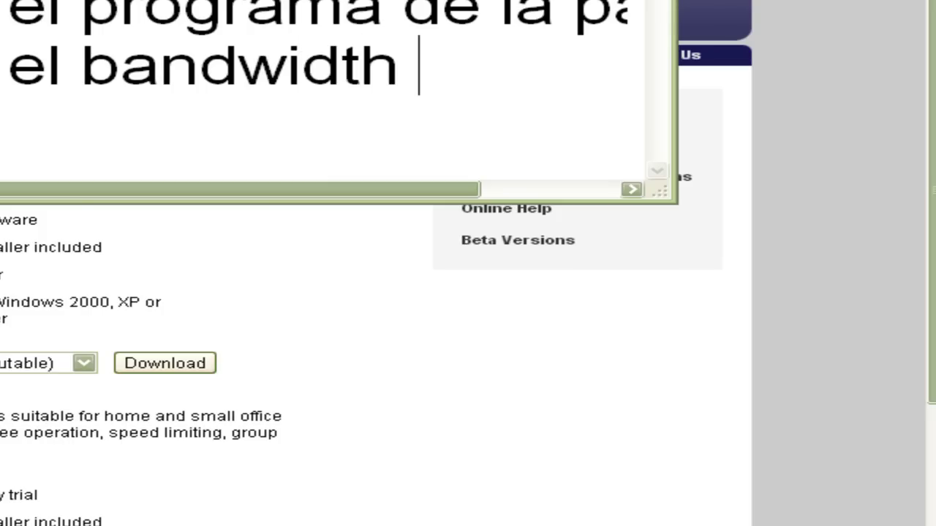
type(" controlo")
key("BackSpace")
type("ler")
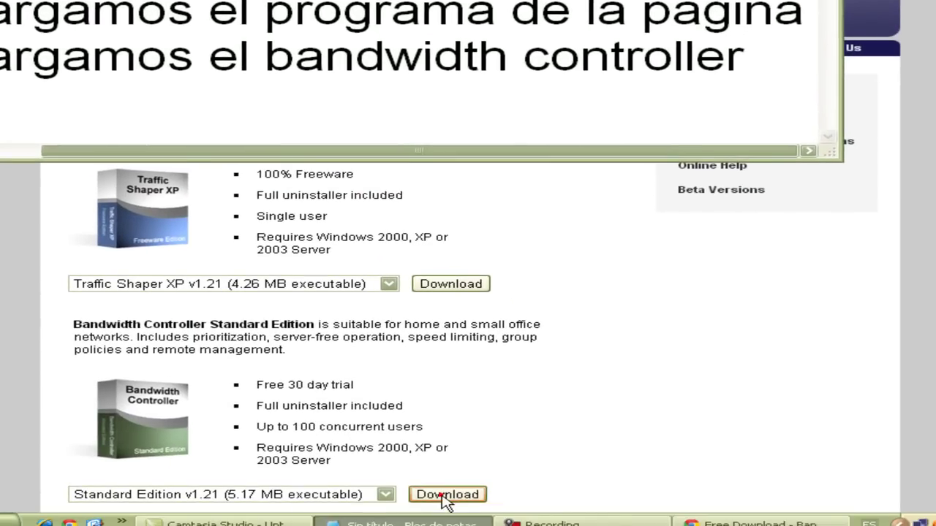
Step: Request the download of Bandwidth Controller Standard Edition v1.21 from the web page
left_click(446, 496)
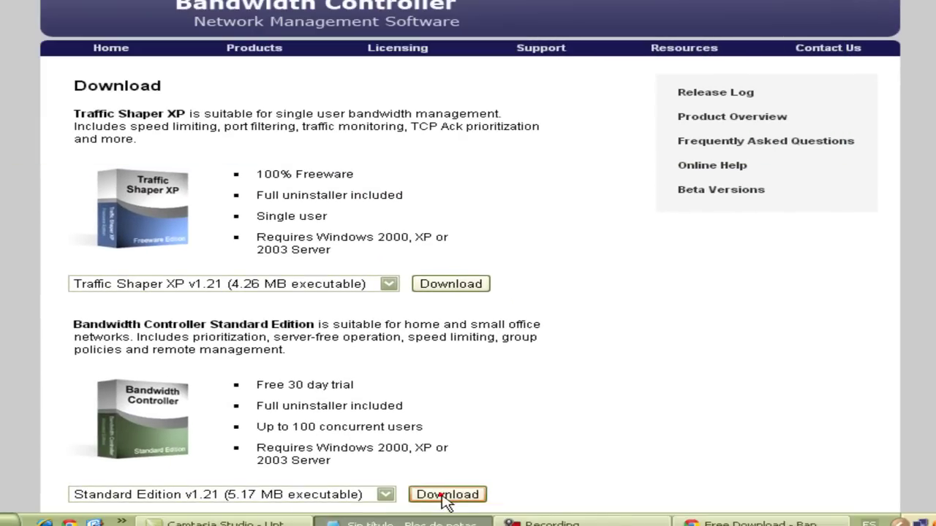
left_click(424, 523)
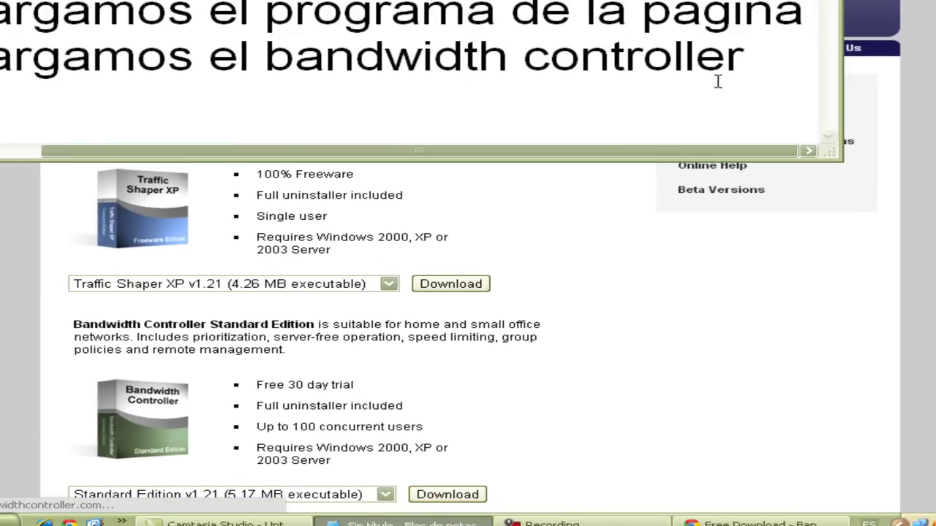
type("Hacienod")
key("BackSpace")
key("BackSpace")
type("o")
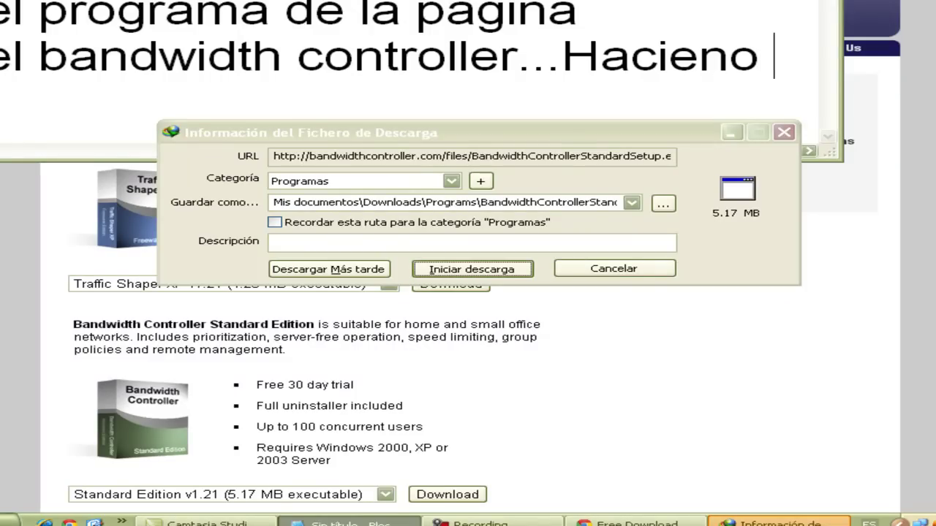
key("BackSpace")
key("BackSpace")
key("BackSpace")
key("BackSpace")
key("BackSpace")
key("BackSpace")
key("BackSpace")
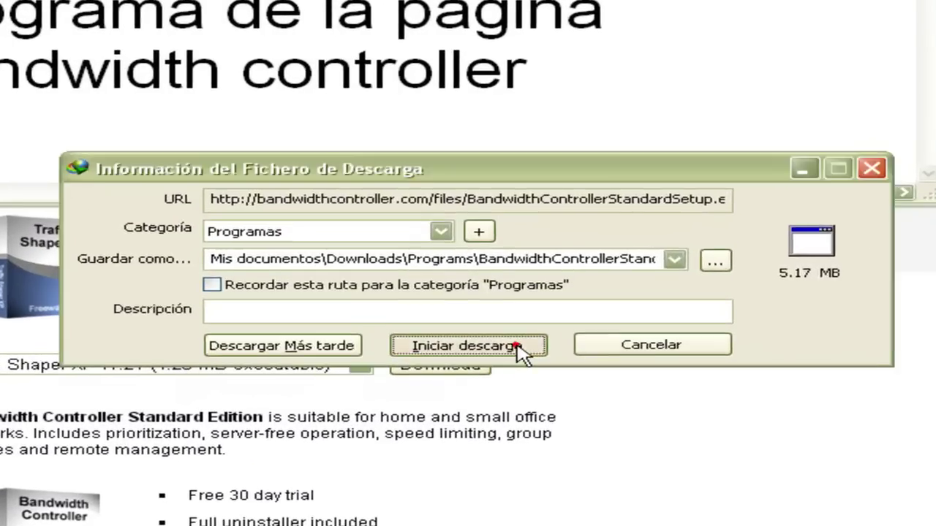
Step: Start downloading BandwidthControllerStandardSetup.exe with the proposed category and save location
left_click(472, 269)
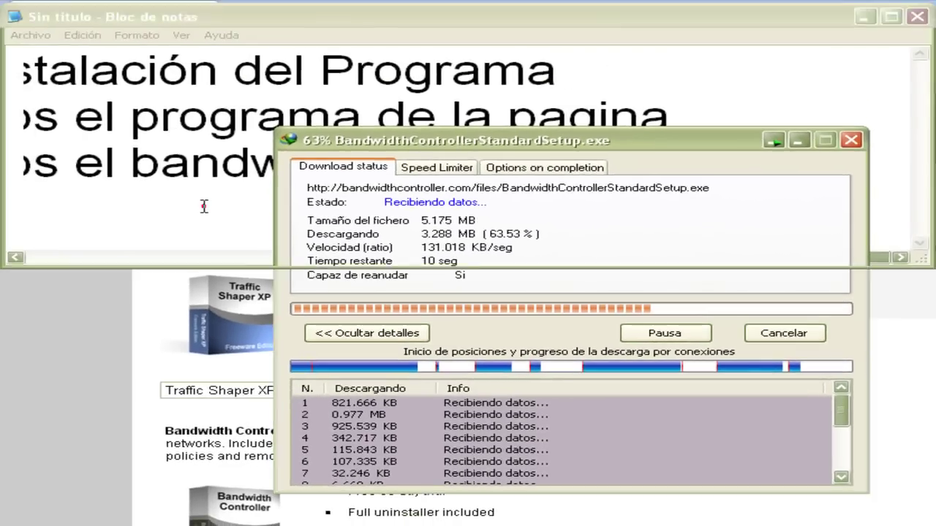
Step: Add the line "3. una vez descargado procedemos a instalarlo" to the note, minimizing the completed-download window
left_click(1, 124)
left_click(660, 161)
key("Return")
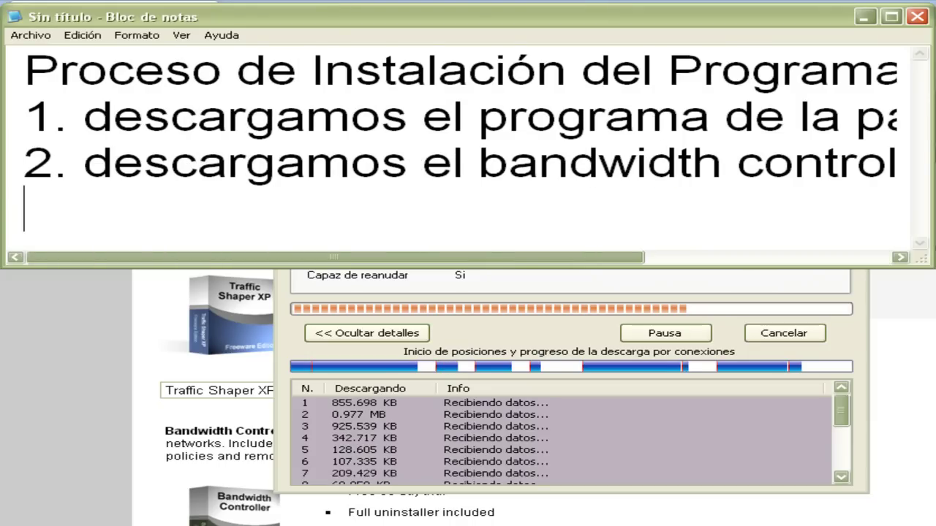
type("3.")
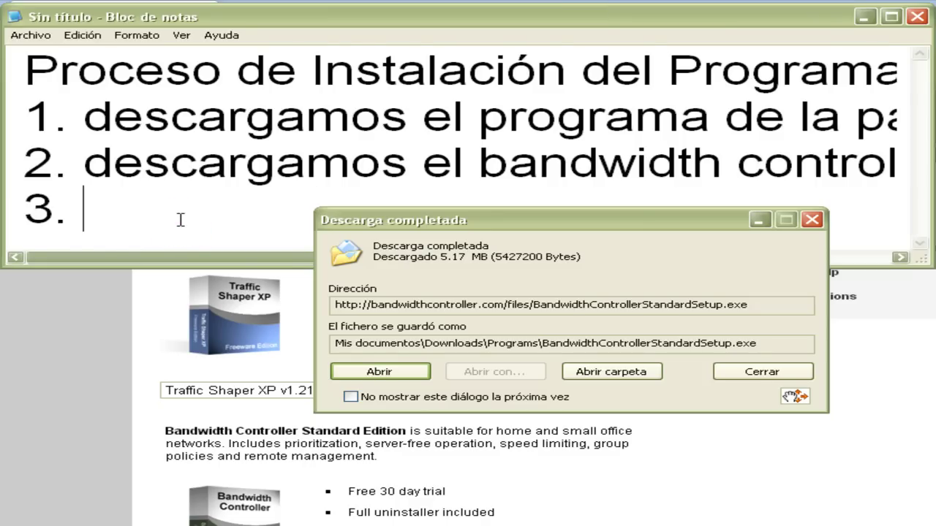
left_click(759, 219)
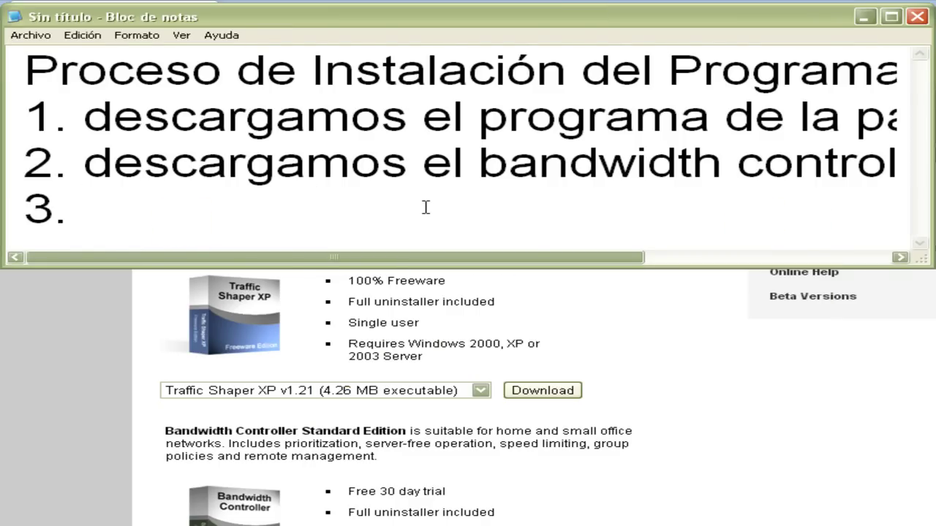
type("una ")
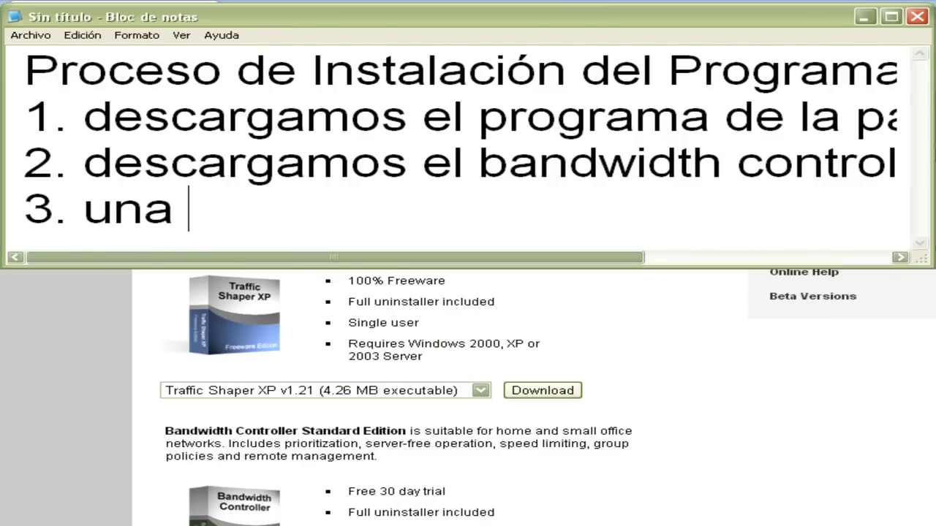
type("vez descar")
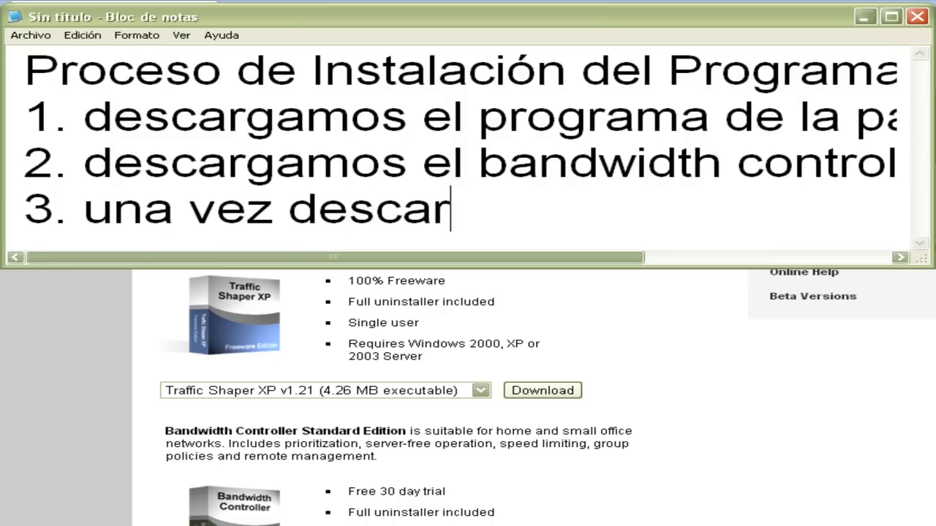
type("gado procede")
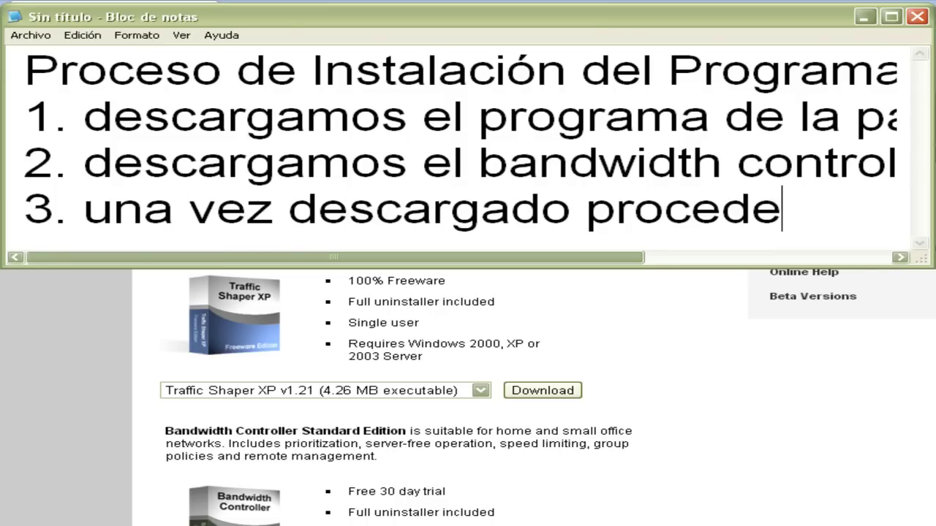
type("mos a instalarlo")
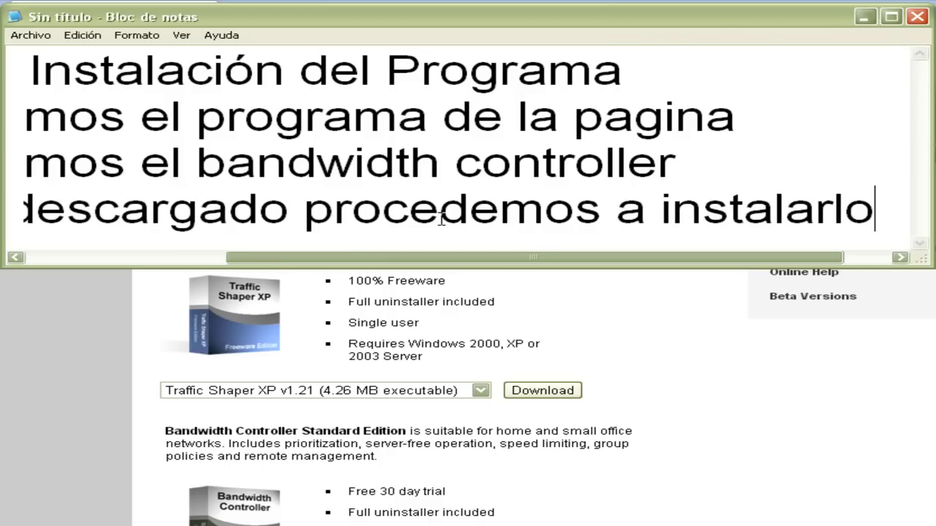
key("Return")
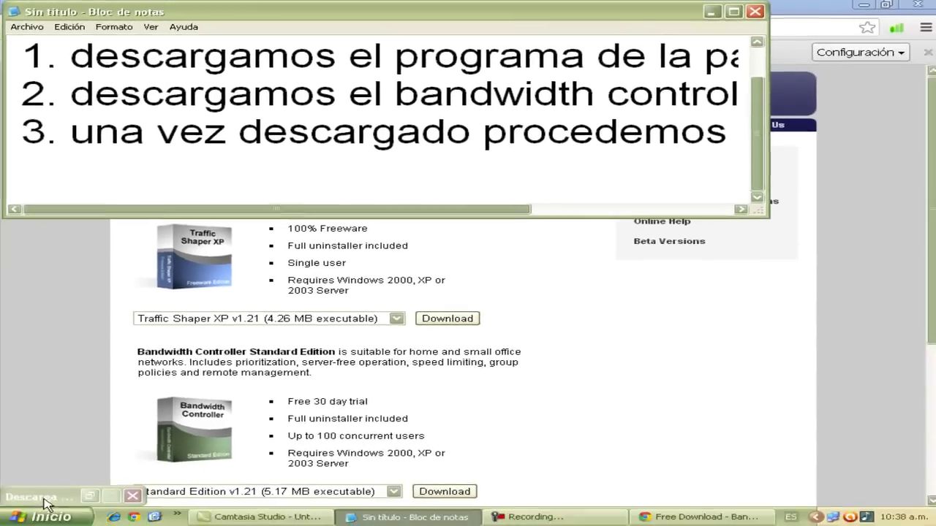
Step: Restore the minimized completed-download window and launch the downloaded Bandwidth Controller installer
left_click(42, 496)
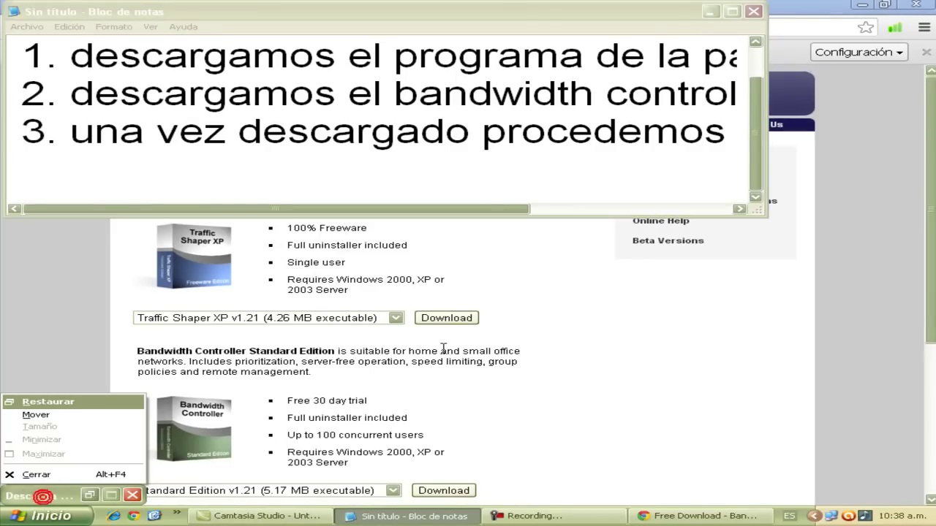
left_click(89, 495)
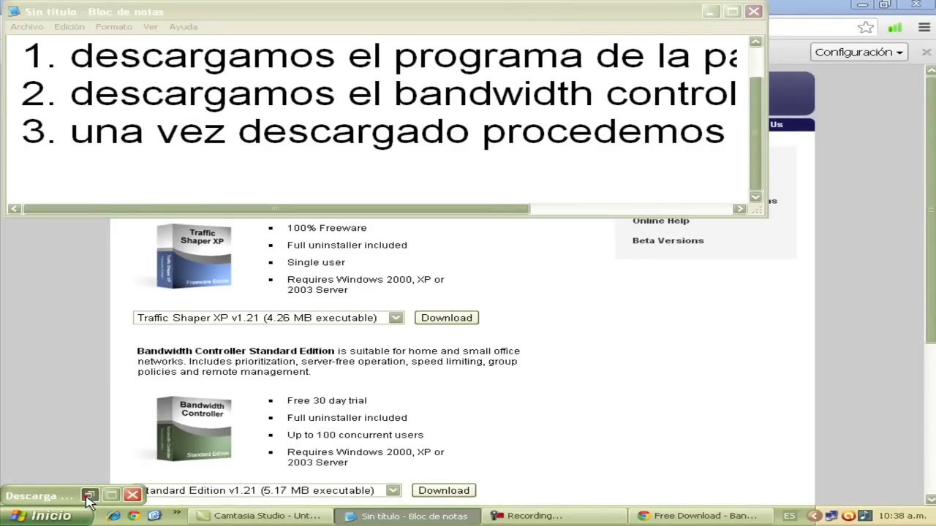
left_click(338, 306)
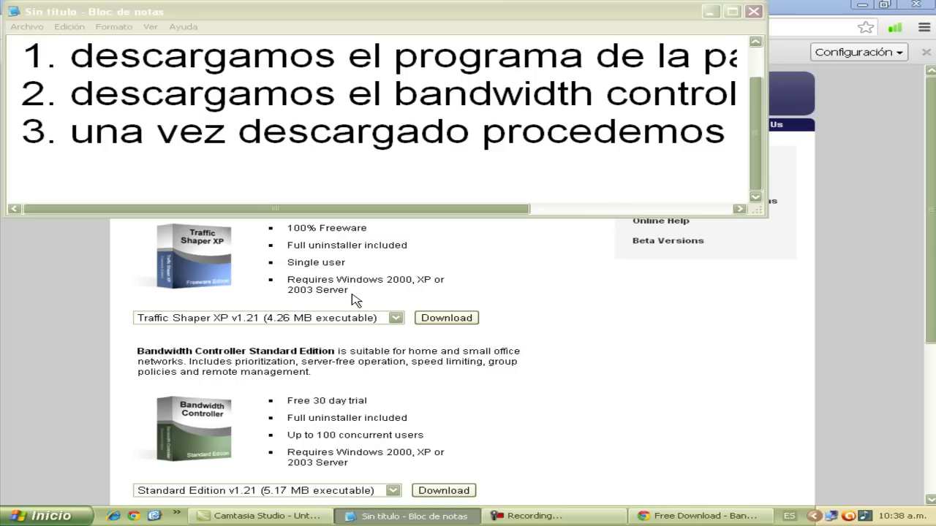
Step: Add the line "4. abrimos el programa" to the Notepad note
left_click(173, 164)
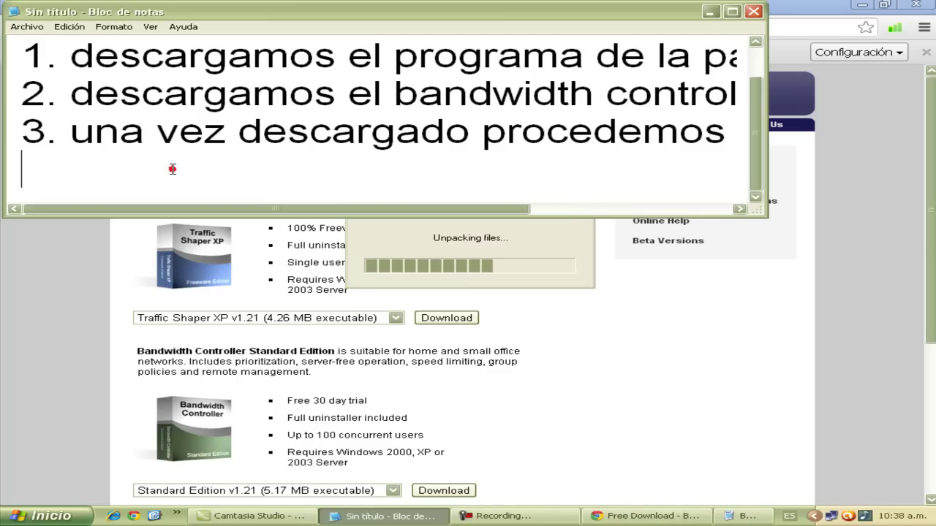
type("4")
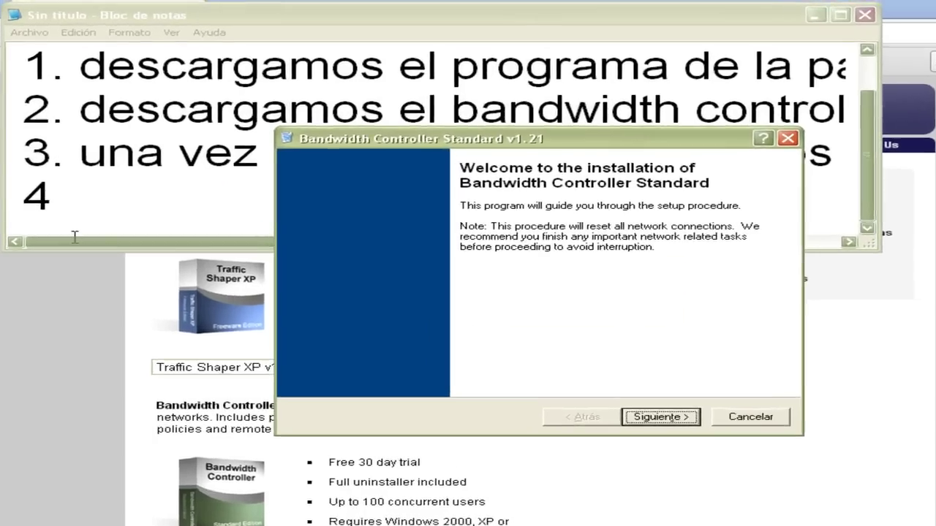
left_click(100, 171)
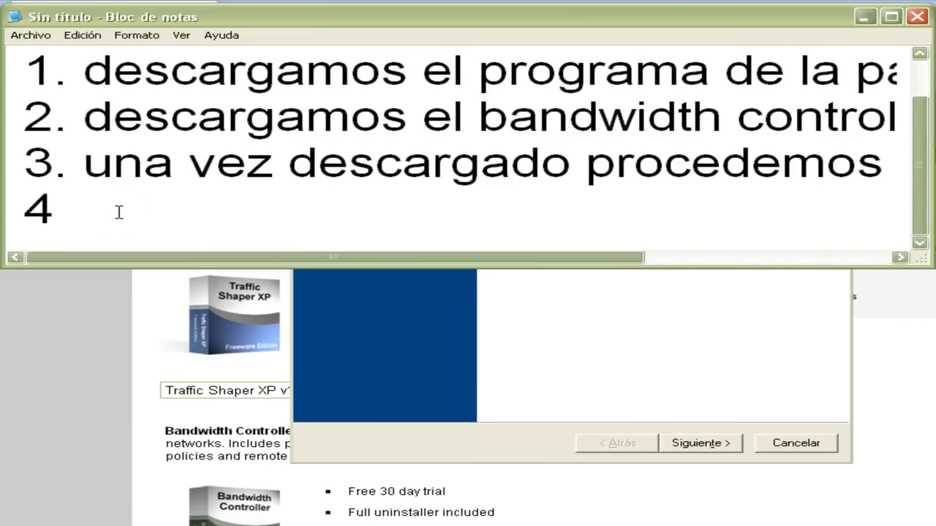
type(". abrimos el p")
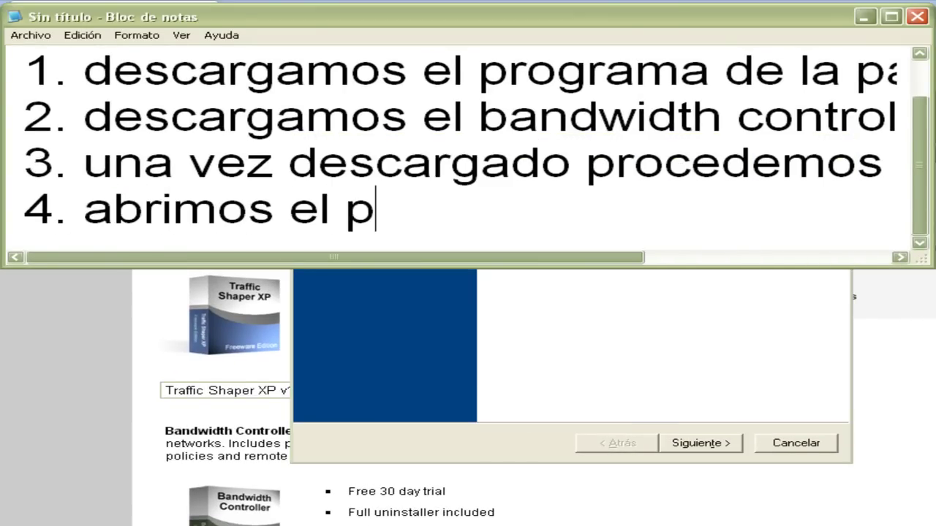
type("rograma")
key("Return")
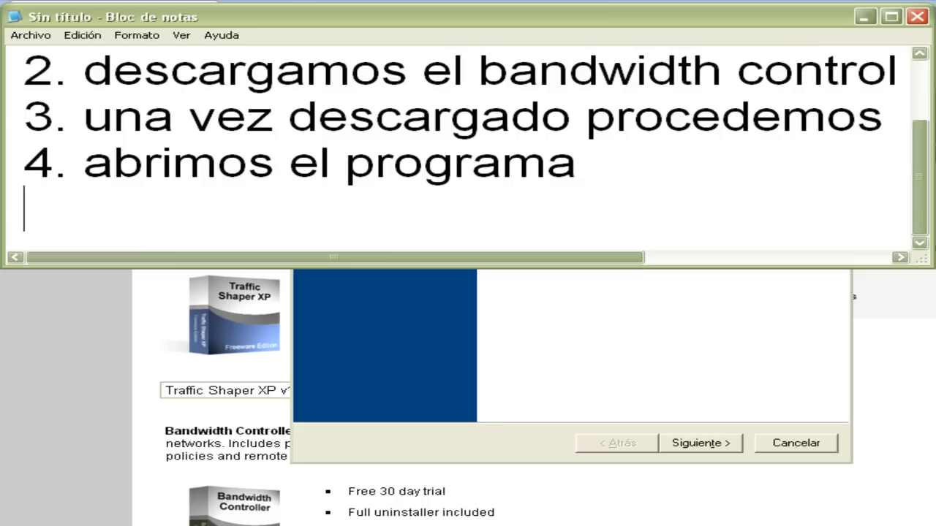
Step: Add the line "5. una vez abierto nos aparece la venta de instalacion del programa" to the note
type("5.")
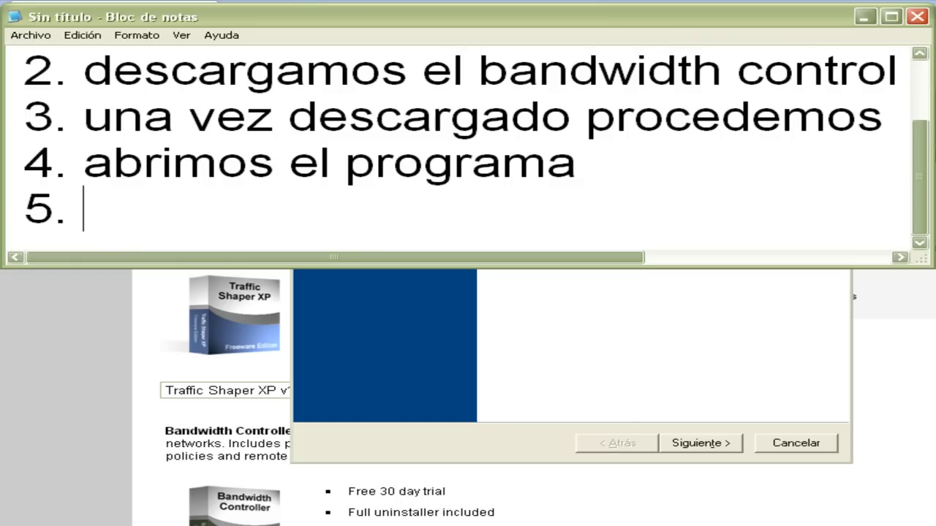
type(" una vez abierto nos ")
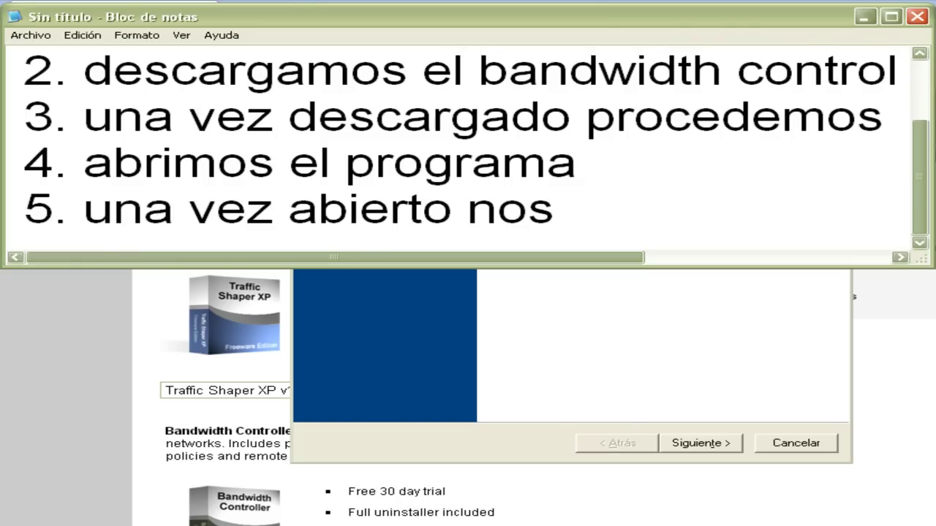
type("aparece")
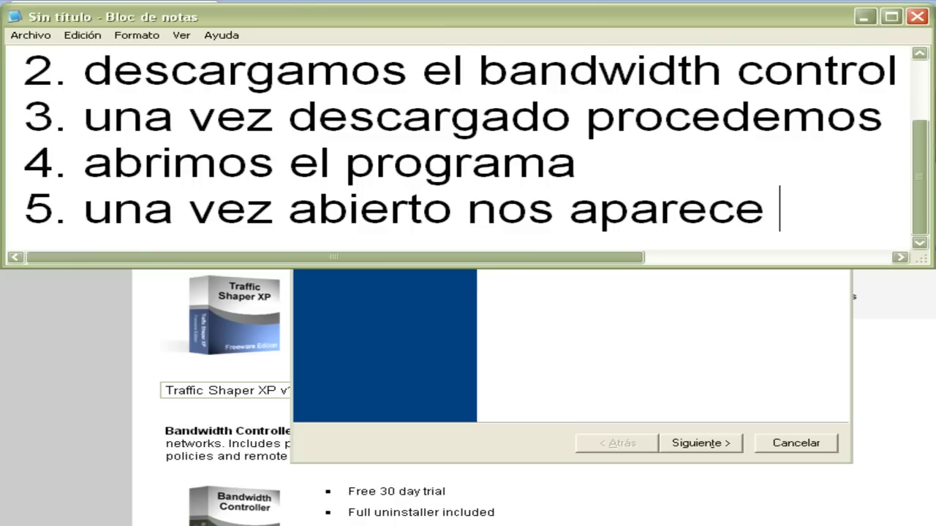
type(" el")
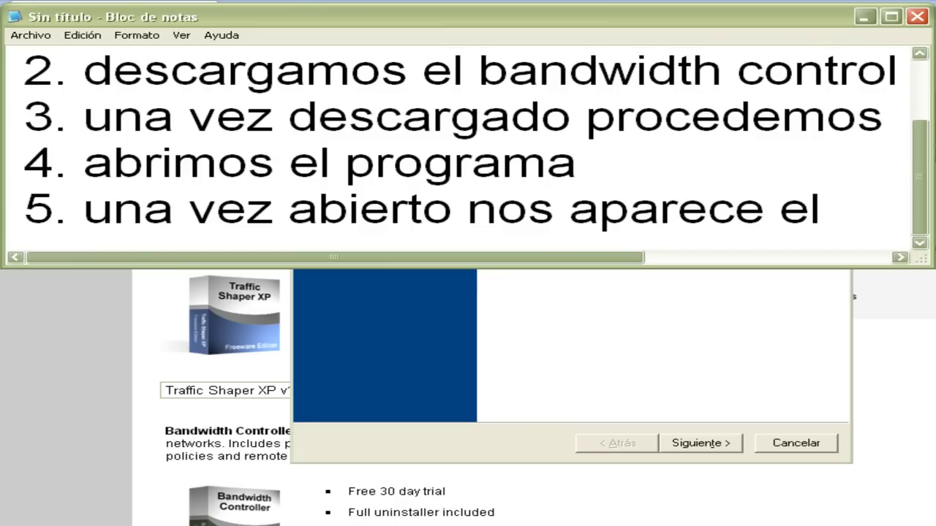
key("BackSpace")
key("BackSpace")
type("la vent")
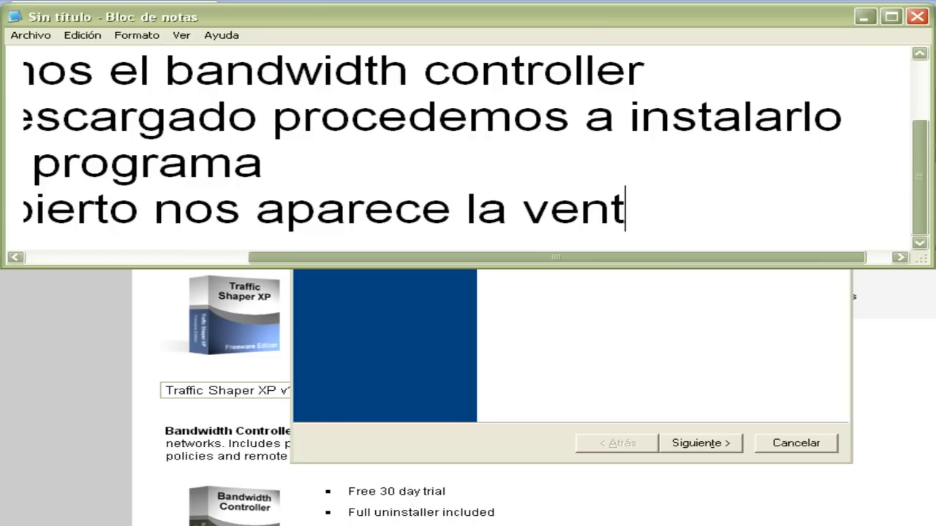
type("a de instalacion dell")
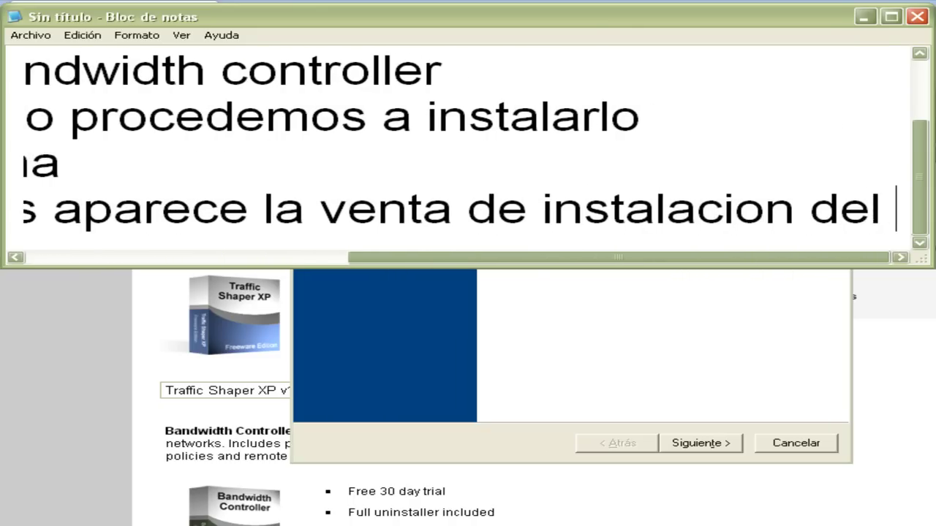
type("programa")
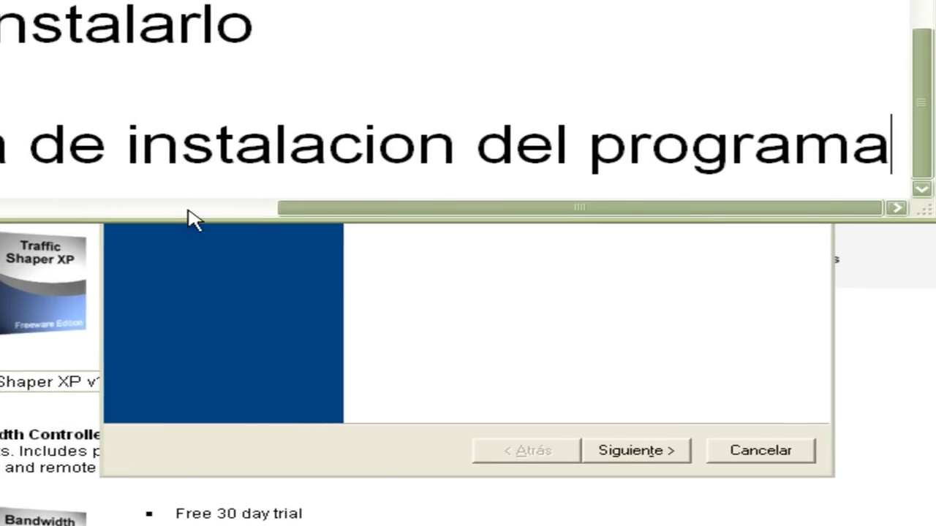
Step: Add the line "6. hacemos clic en siguiente" to the note and advance the installer past its welcome page
left_click(285, 313)
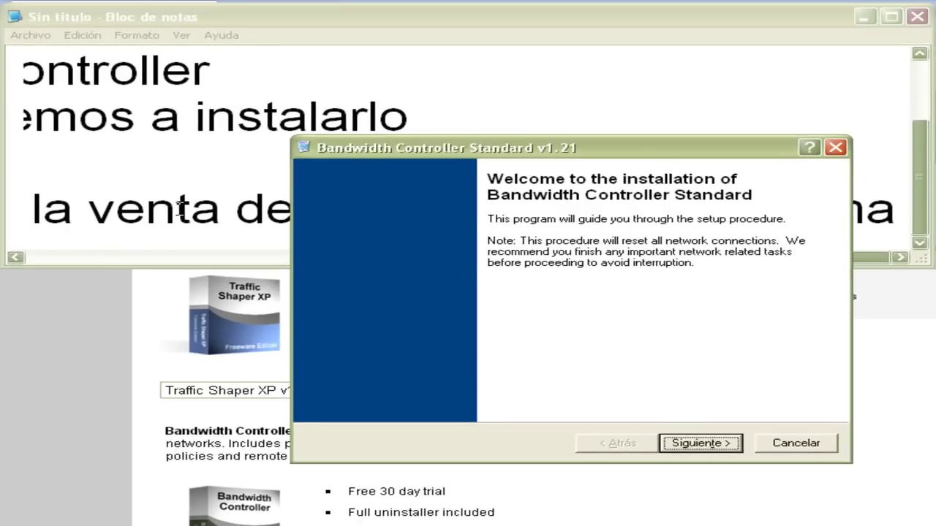
left_click(0, 147)
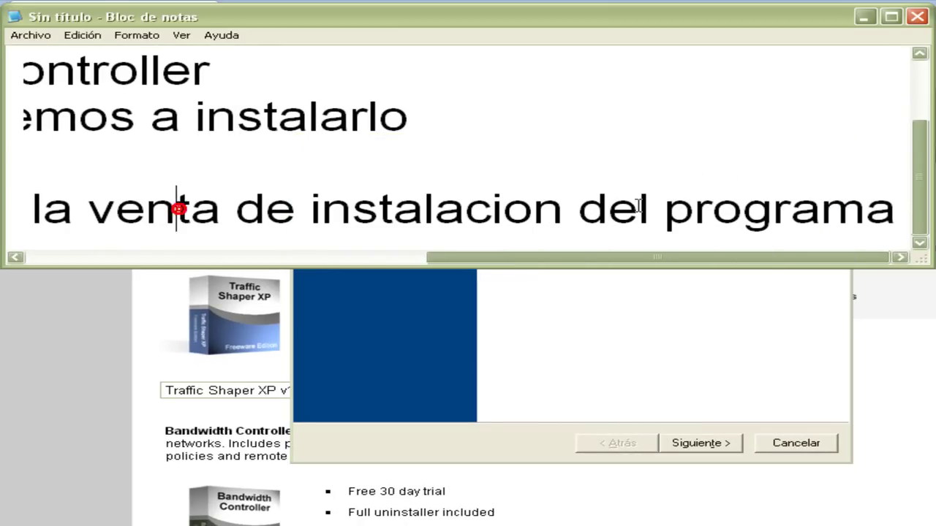
left_click(899, 217)
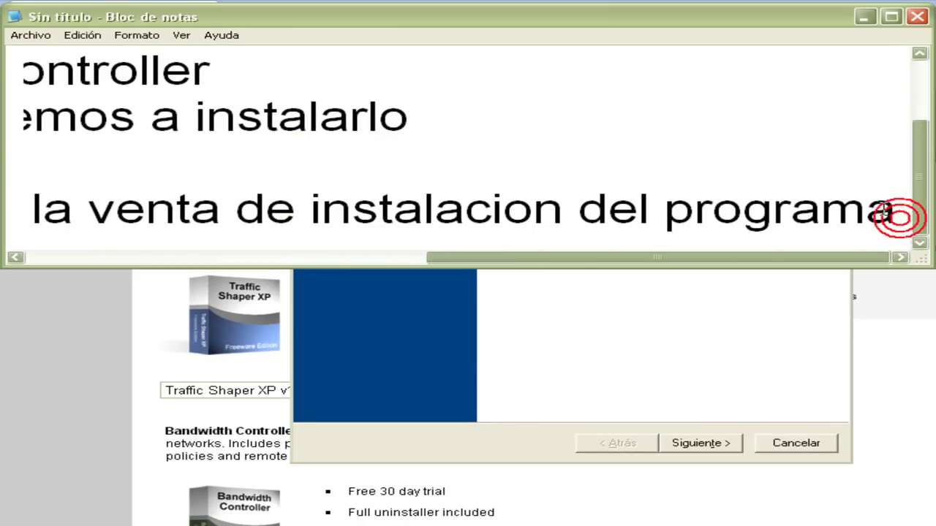
key("Return")
type("5")
key("BackSpace")
type("6. hac")
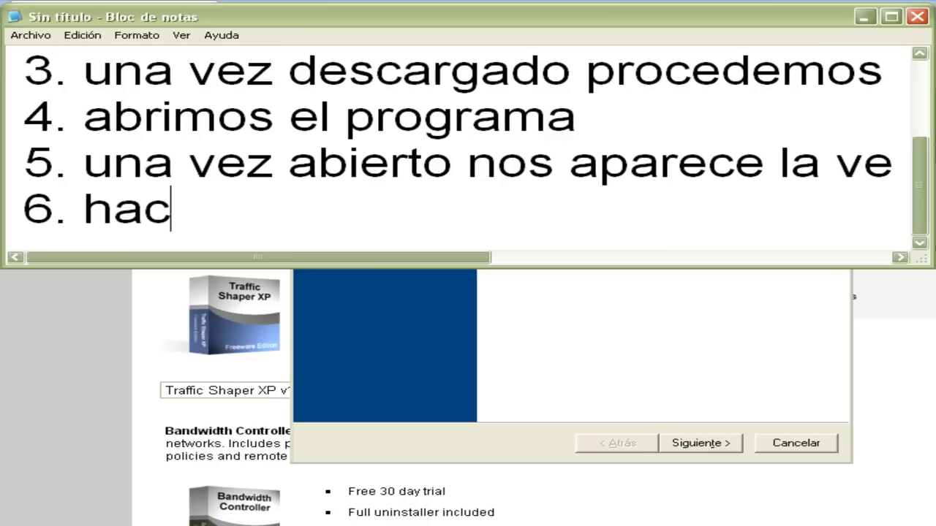
type("emos clic en siguiente")
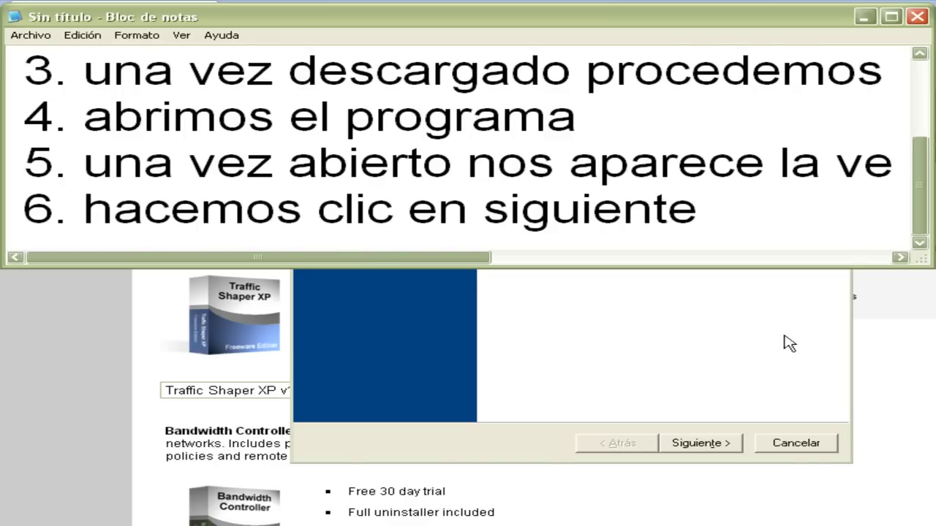
left_click(755, 332)
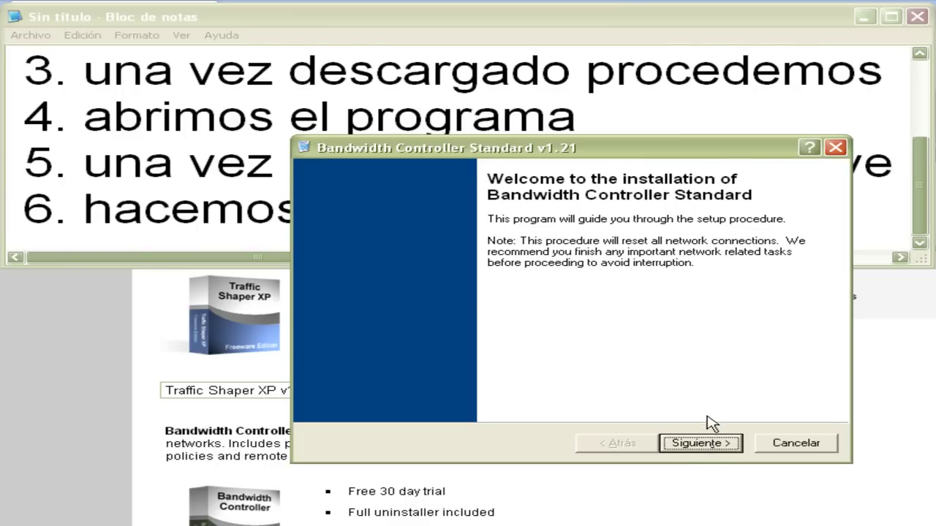
left_click(700, 443)
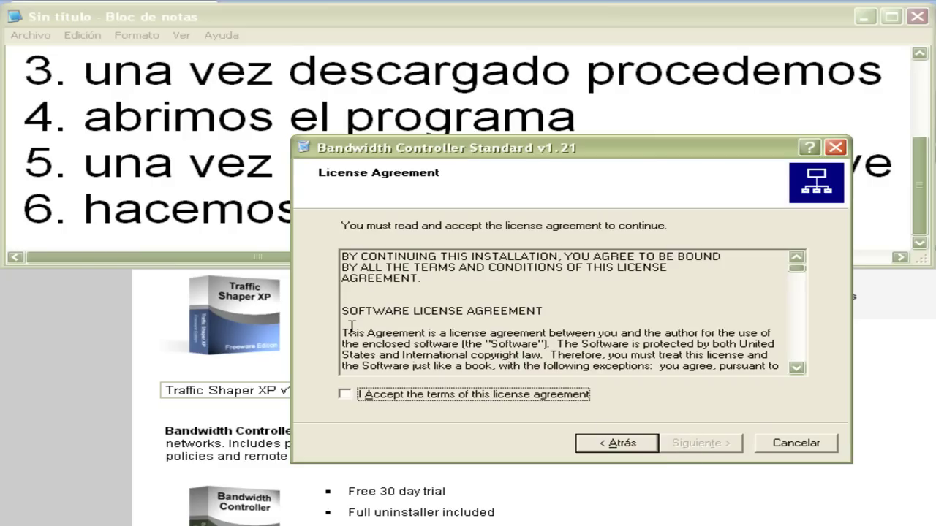
Step: Add the line "7. aceptamos la licencia" to the note and accept the license agreement terms in the installer
left_click(143, 217)
key("Return")
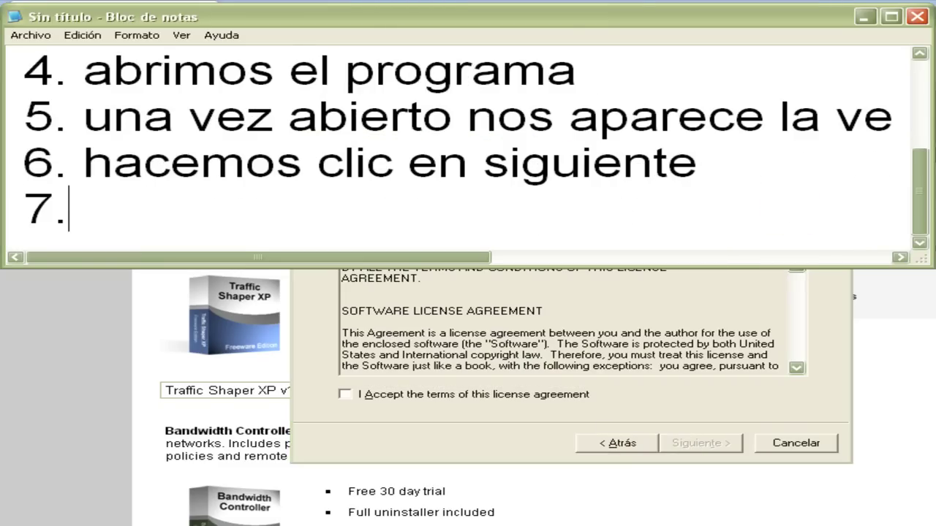
type("7. acepta")
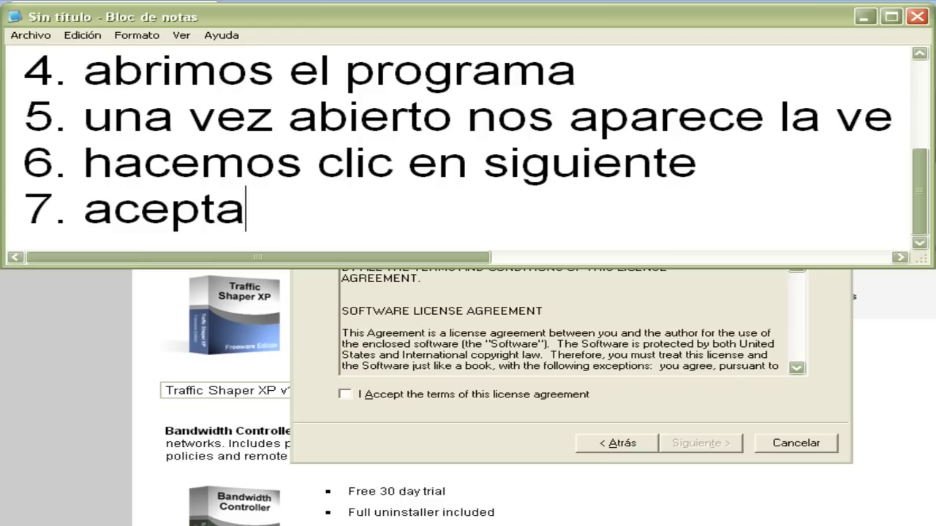
type("mos la licencia")
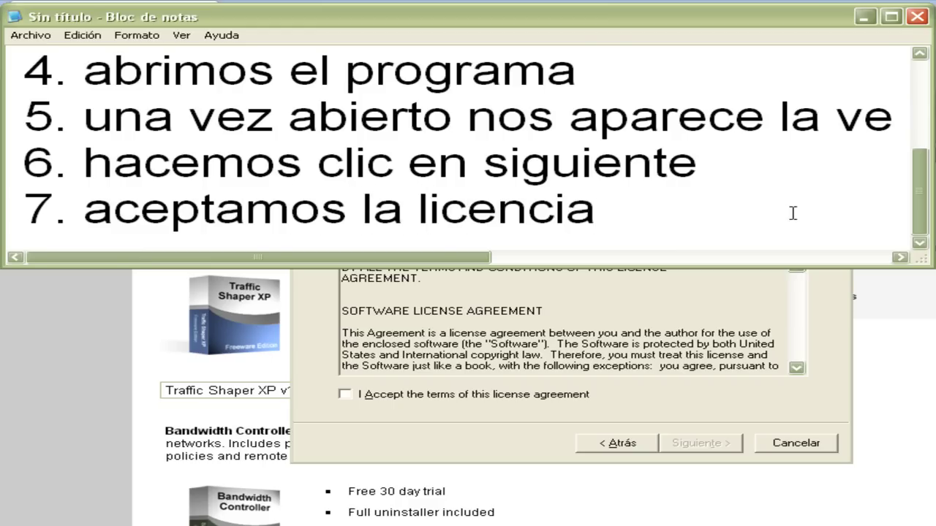
left_click(361, 398)
Step: Add the line "8. hacemos clic en siguiente" to the note and advance the installer to the package selection
left_click(117, 161)
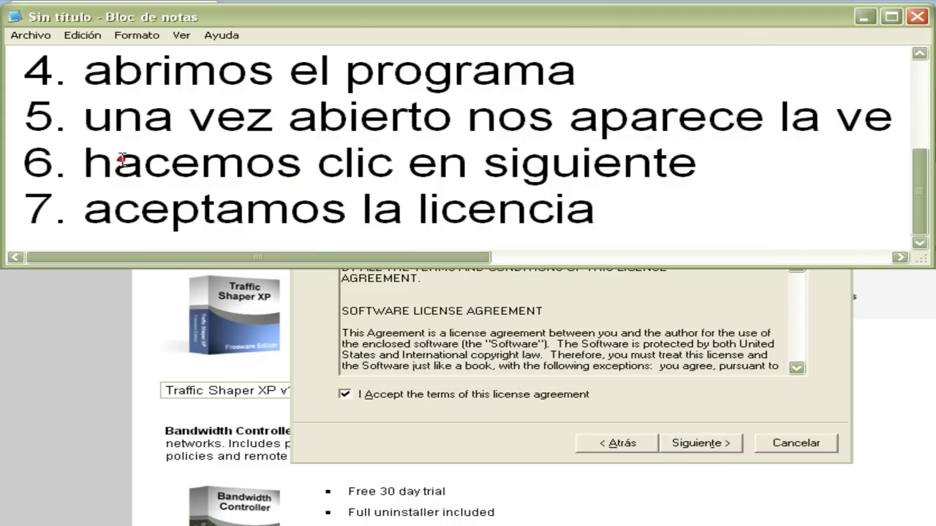
left_click(716, 204)
key("Return")
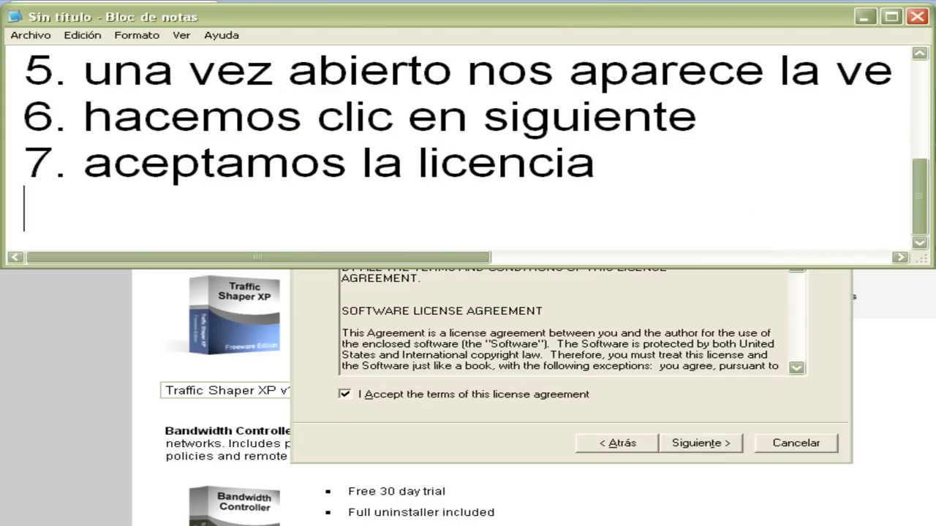
type("8")
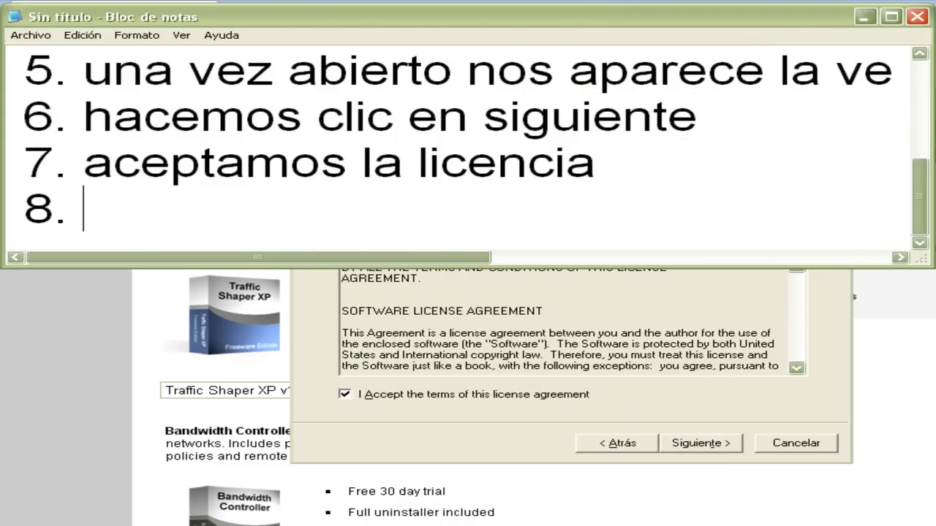
type(". hac")
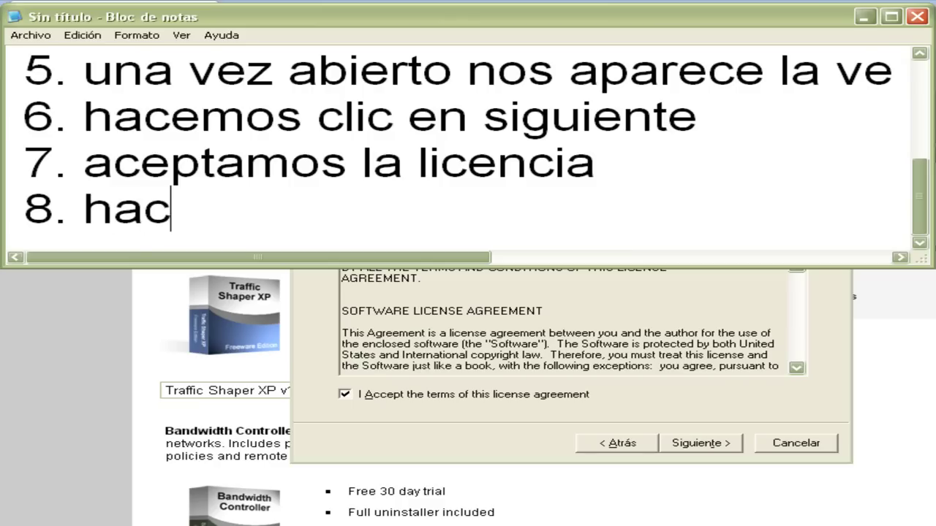
type("emos clic en siguiente")
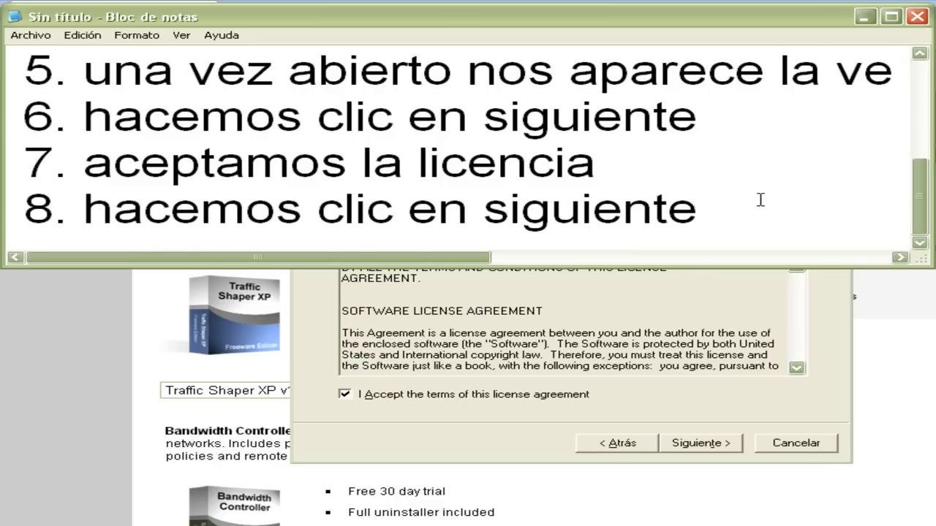
left_click(659, 366)
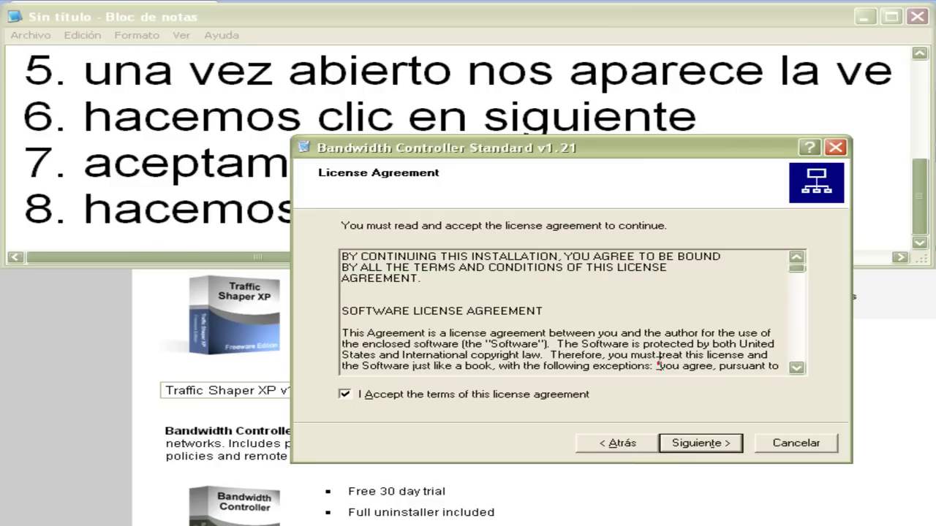
left_click(705, 446)
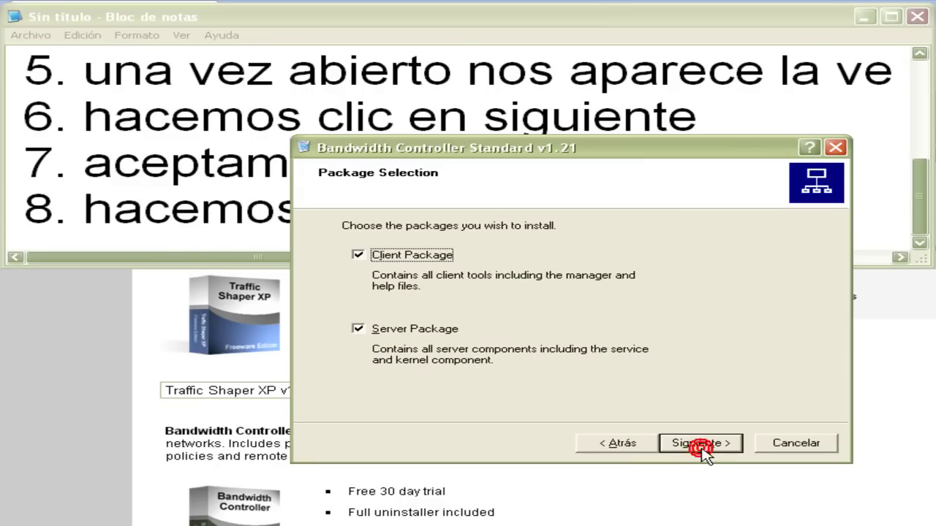
Step: Add the line "9. seguimos haciendo clic en siguiente" to the note and advance the installer past the package selection with both packages kept
left_click(137, 175)
left_click(808, 214)
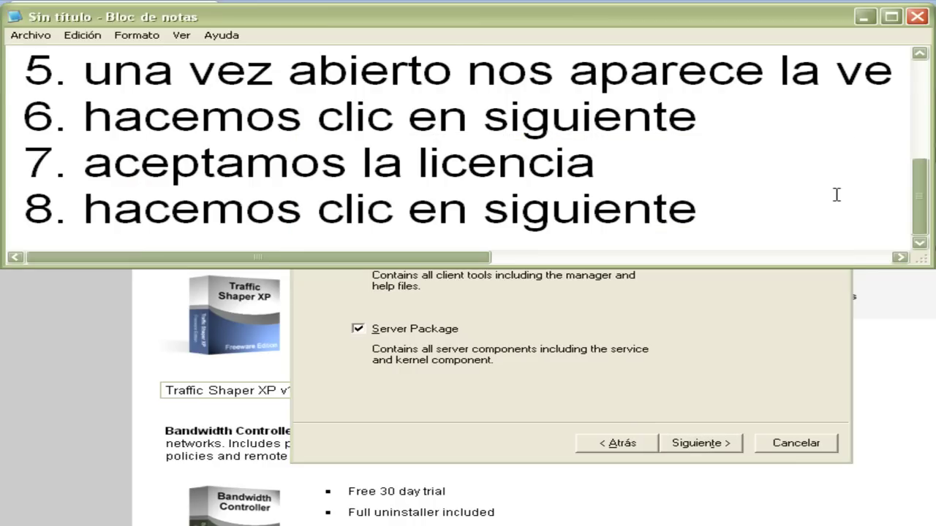
key("Return")
type("9")
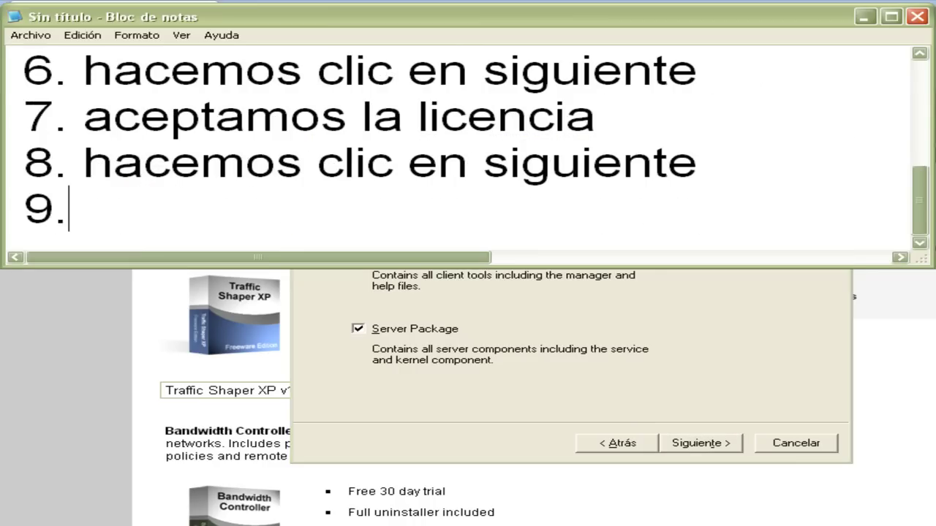
type(". ")
type("as")
key("BackSpace")
key("BackSpace")
type("seguim")
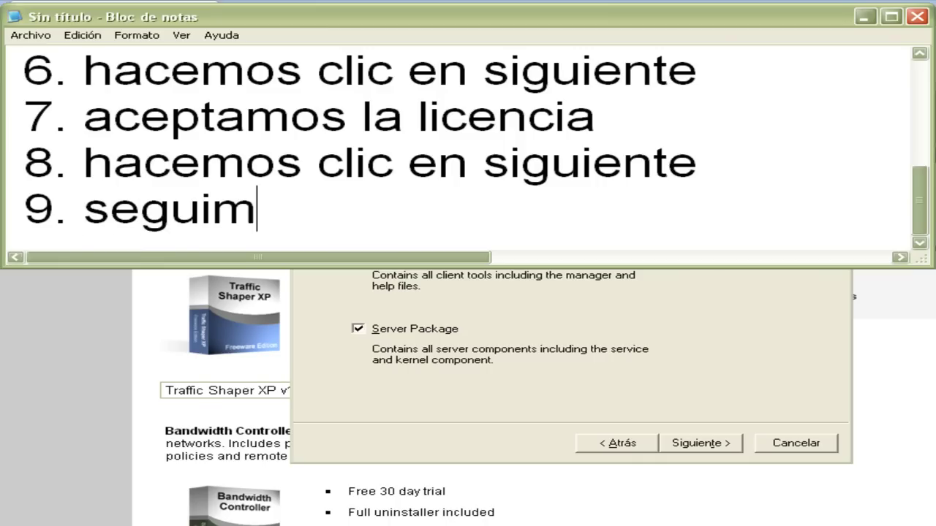
type("os haciendo clic")
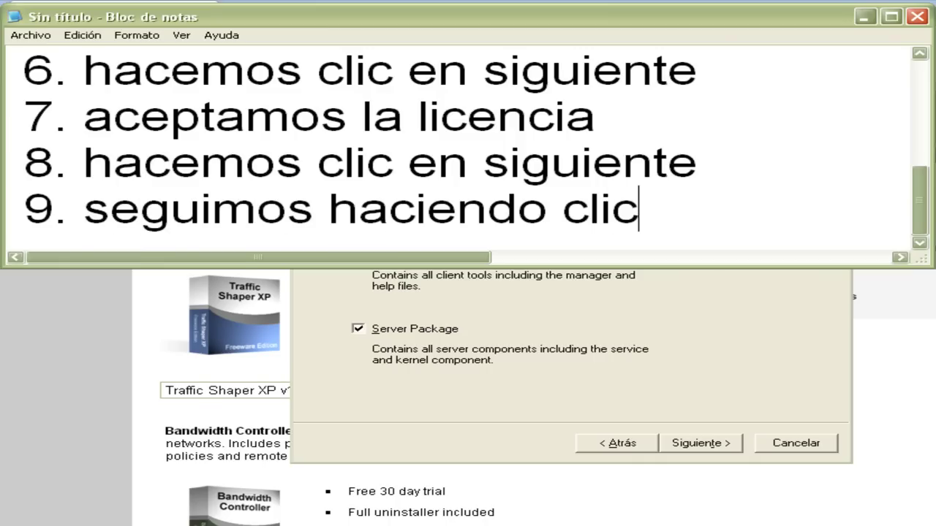
type(" en siguiente")
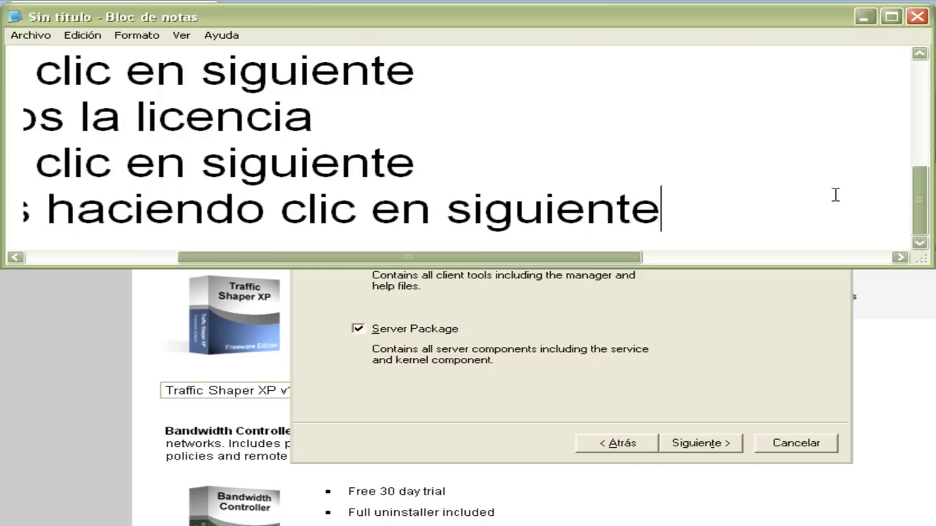
left_click(737, 357)
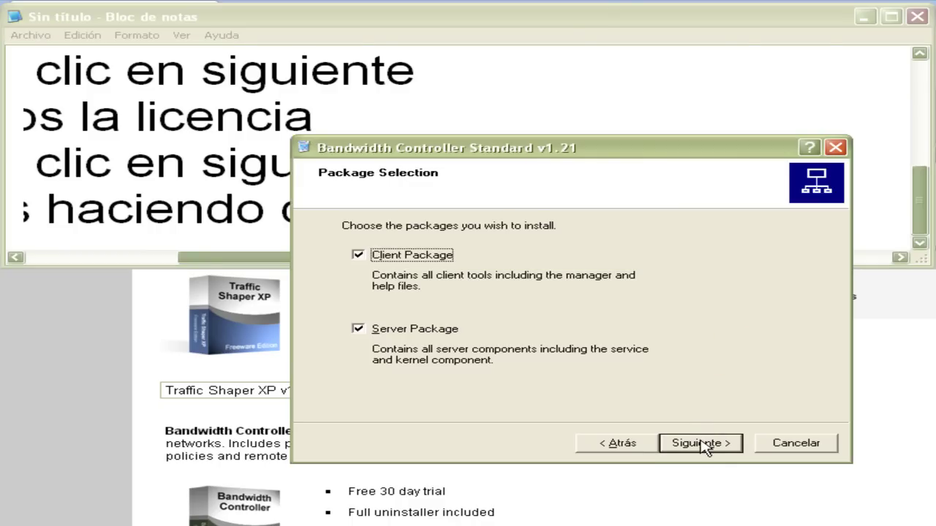
left_click(700, 444)
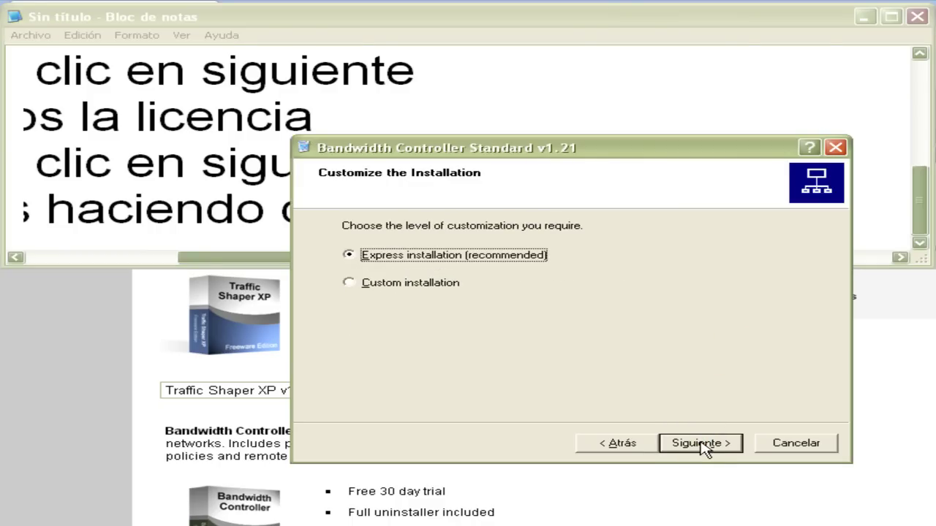
Step: Start a new line numbered "10." at the end of the note
left_click(73, 199)
left_click(674, 210)
key("Return")
type("7")
key("BackSpace")
type("10. ")
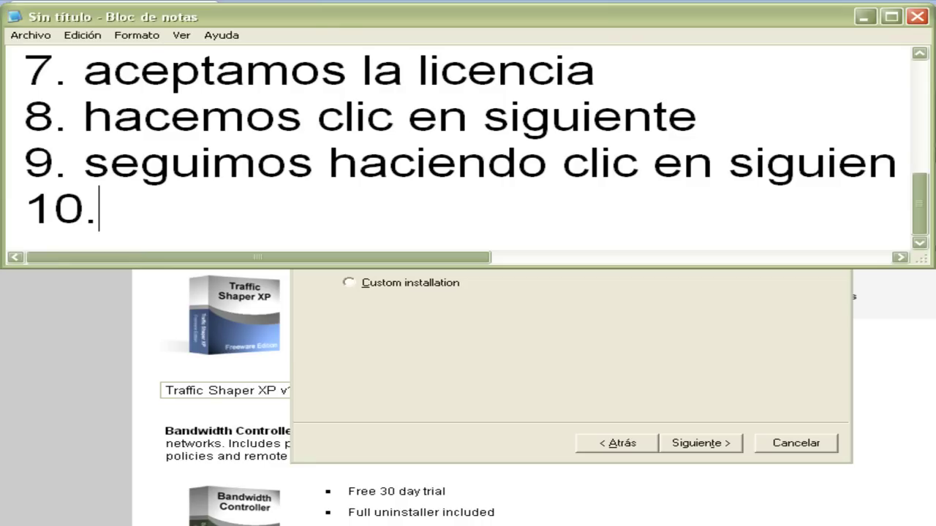
type("dejamos por")
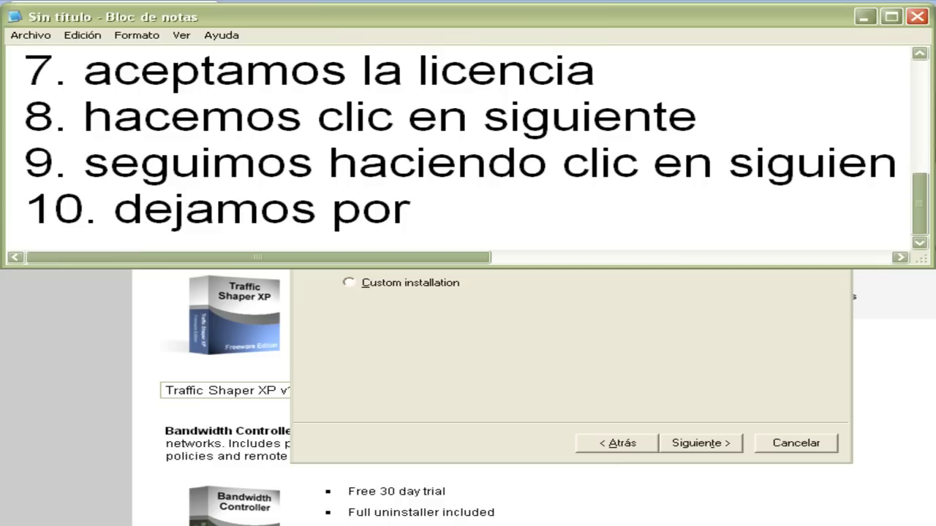
key("BackSpace")
key("BackSpace")
key("BackSpace")
key("BackSpace")
key("BackSpace")
key("BackSpace")
key("BackSpace")
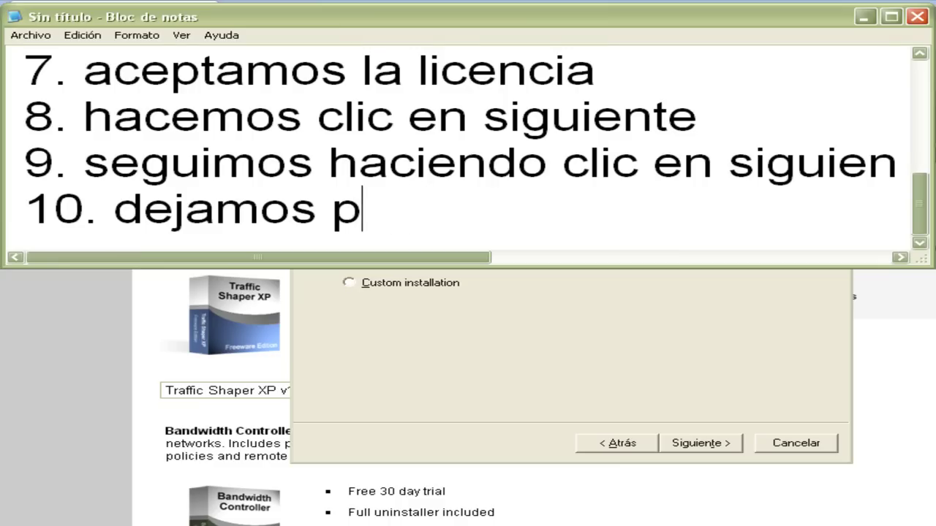
type("os")
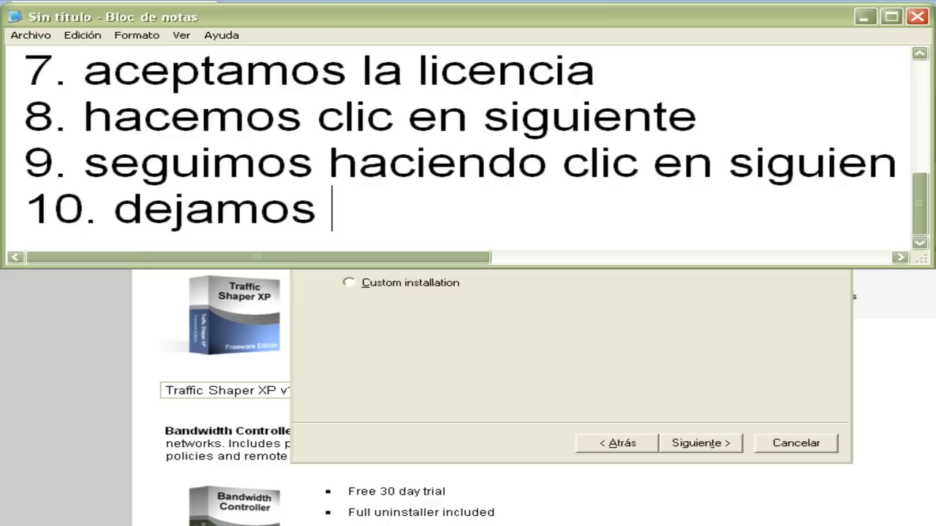
key("BackSpace")
key("BackSpace")
key("BackSpace")
key("BackSpace")
key("BackSpace")
key("BackSpace")
key("BackSpace")
key("BackSpace")
Step: Complete line 10 of the note with "hacemos clic en siguiente" and advance the installer with the Express installation option
type("ha")
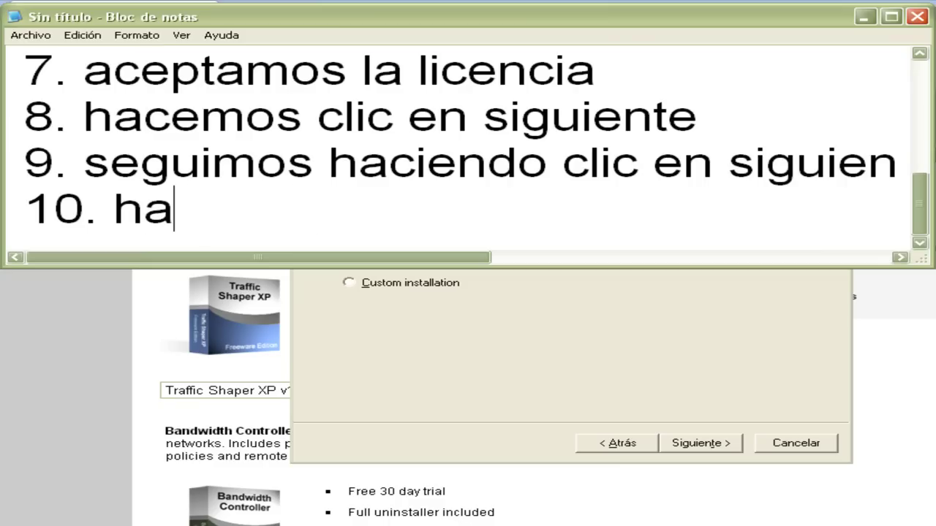
type("cemos clic en si")
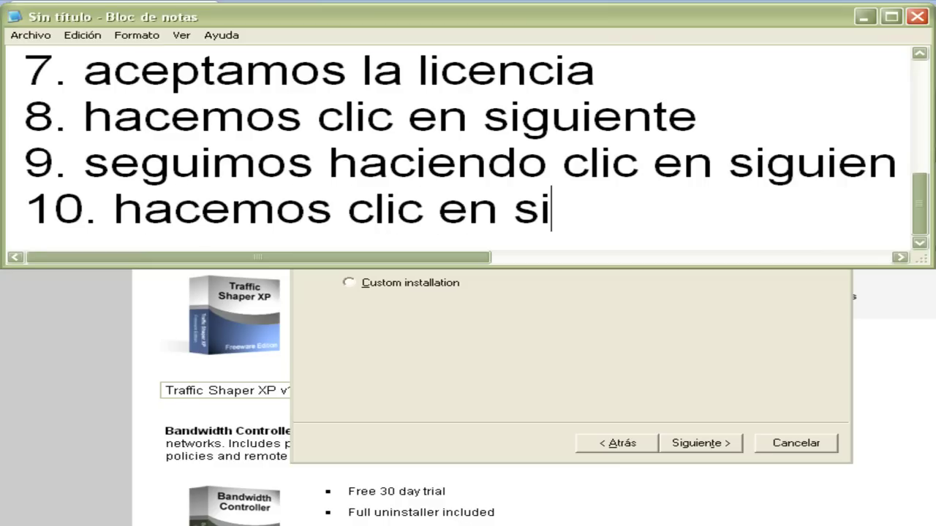
type("guiente")
left_click(781, 419)
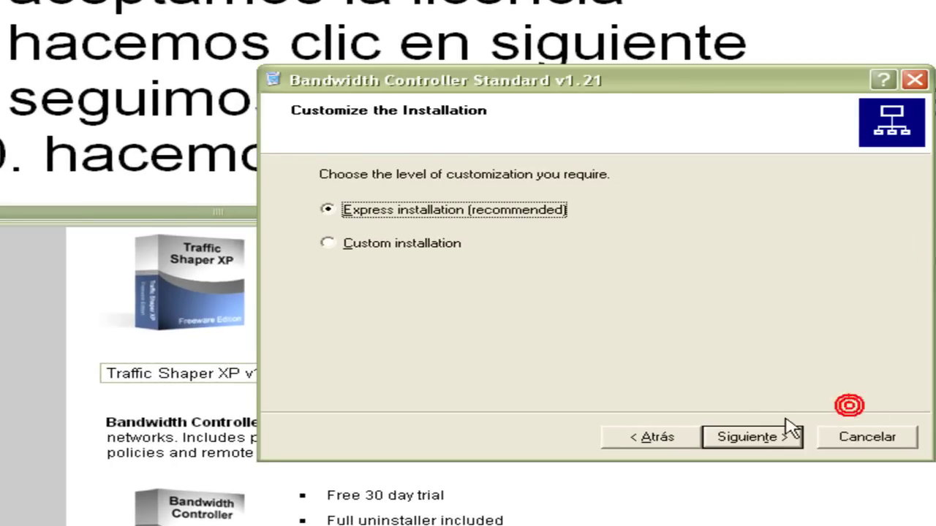
left_click(775, 437)
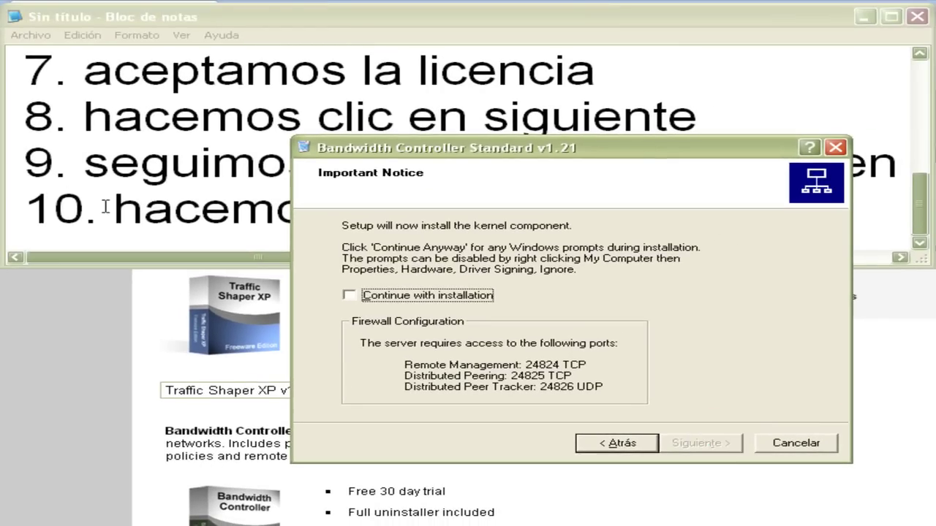
Step: Add the line "11. hacemos clic en la opcion de Continue with" to the note and enable Continue with installation in the installer
left_click(105, 207)
left_click(736, 208)
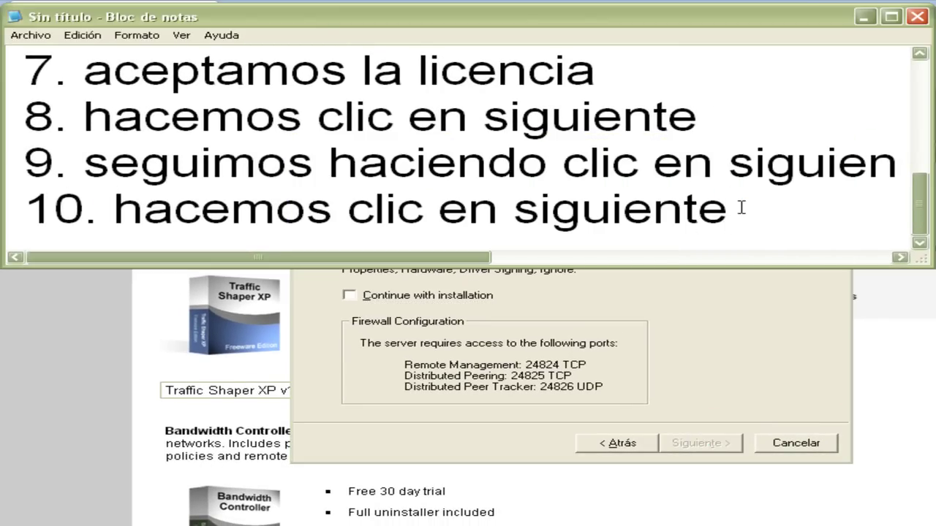
key("Return")
type("11.")
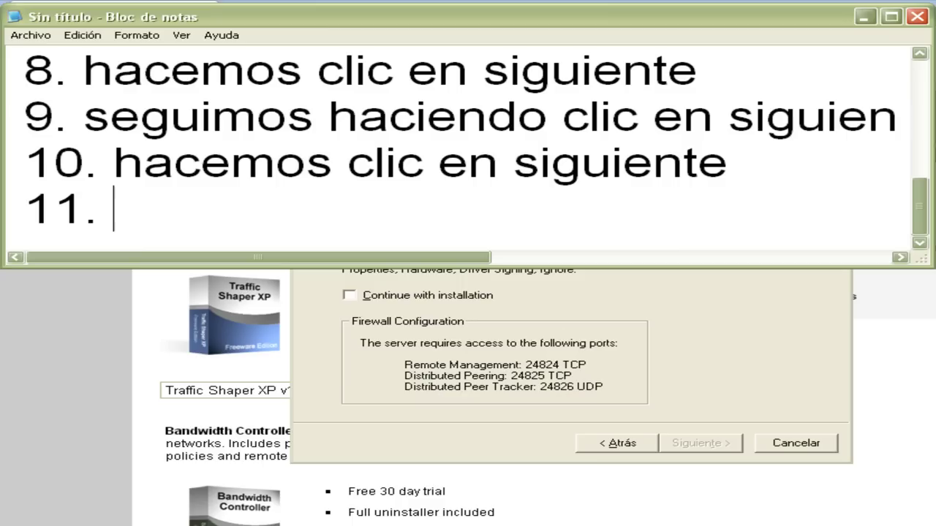
type(" hacemos ")
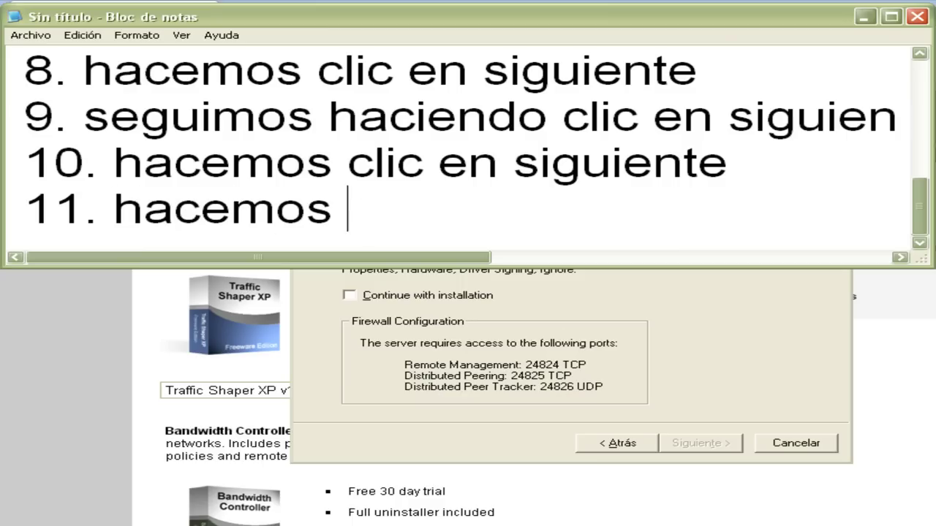
type("clic en ")
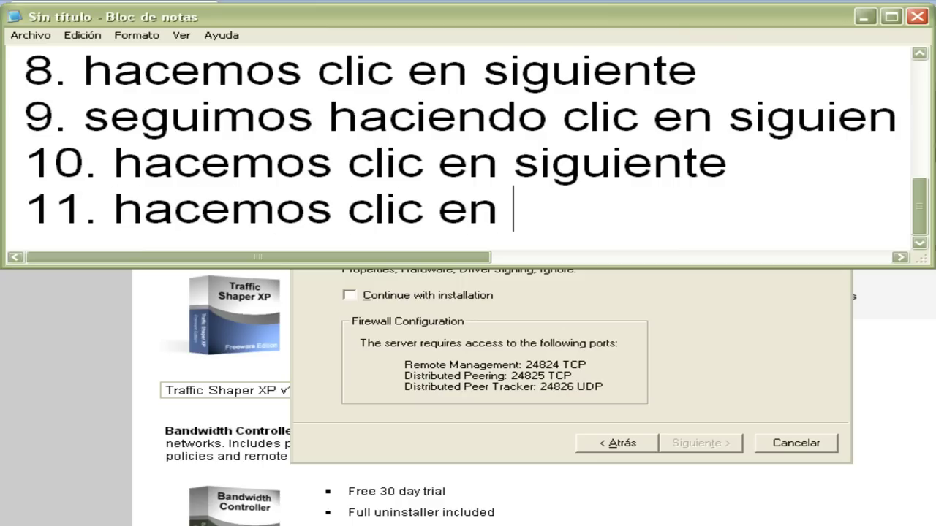
type("la opci")
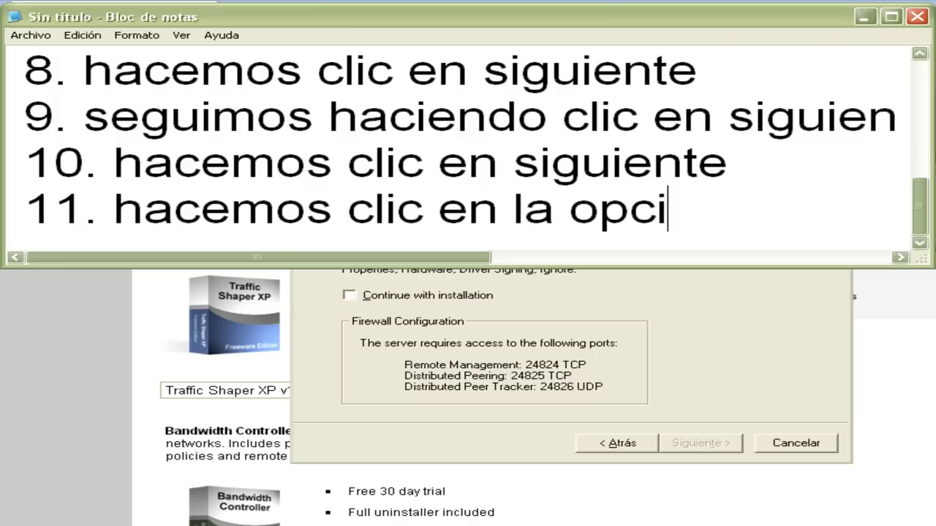
type("on de COntinue")
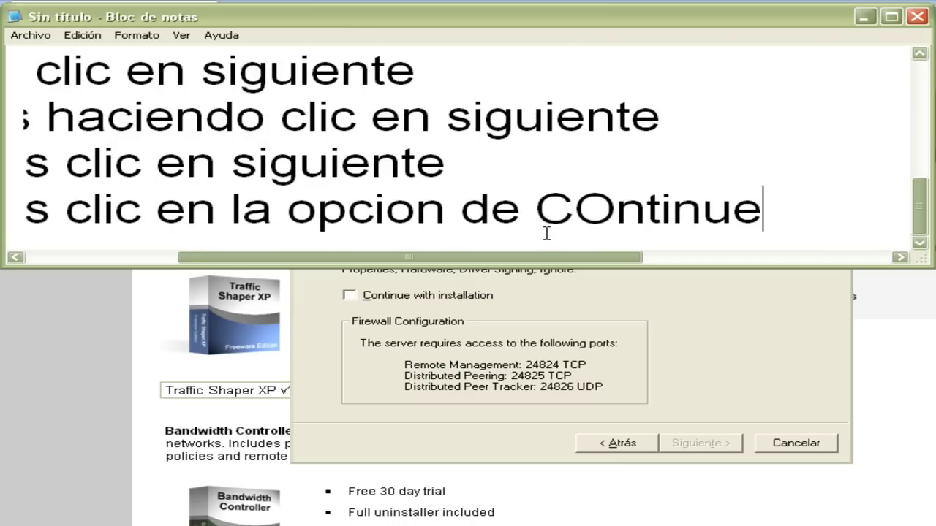
key("BackSpace")
type("ontinue")
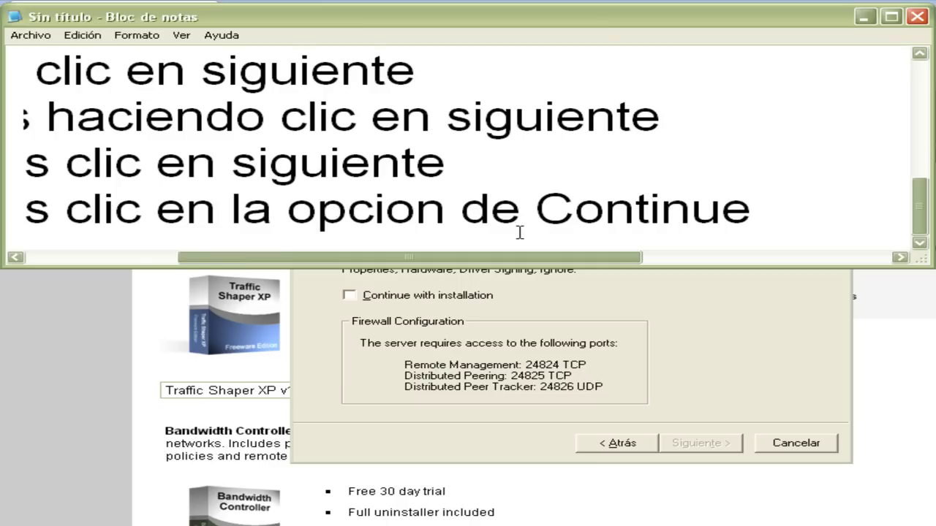
type(" with")
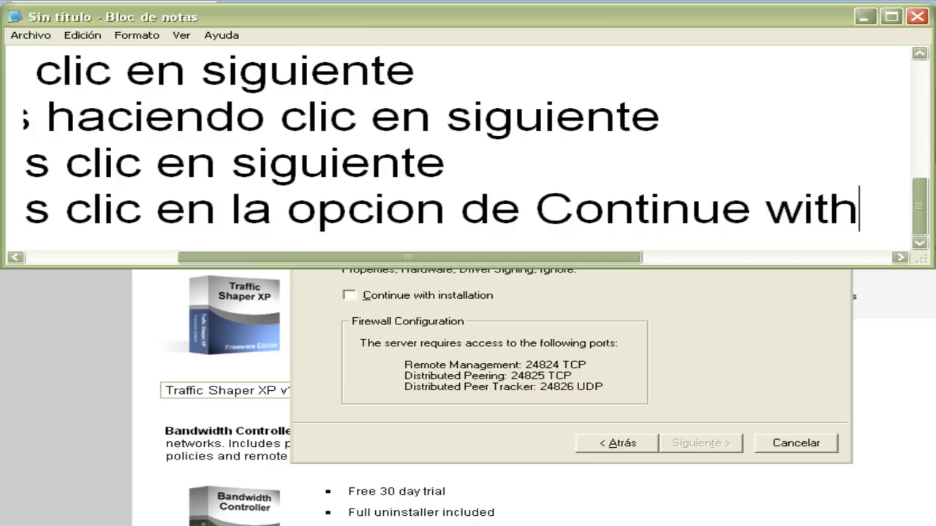
left_click(374, 294)
Step: Add the line "12. luego siguiente" to the note and advance the installer past the Important Notice to start installing
left_click(570, 88)
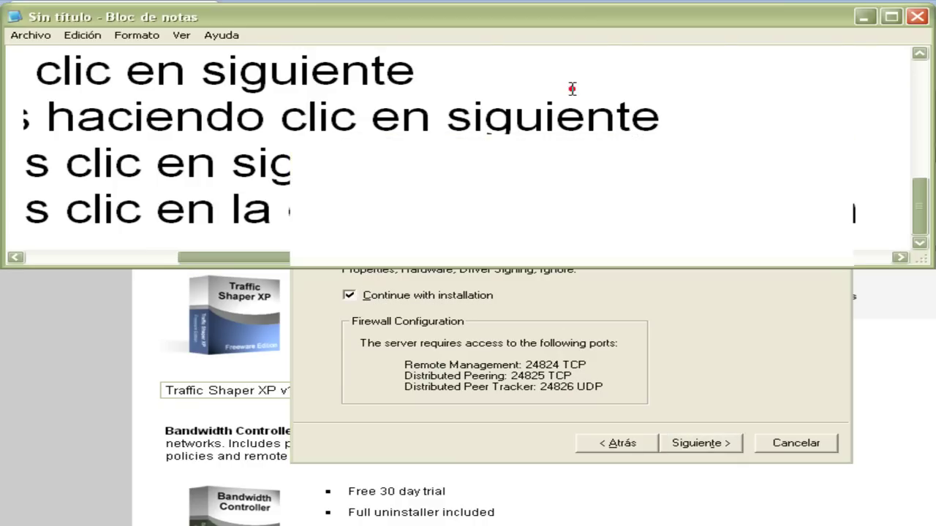
scroll(662, 123, "up", 1)
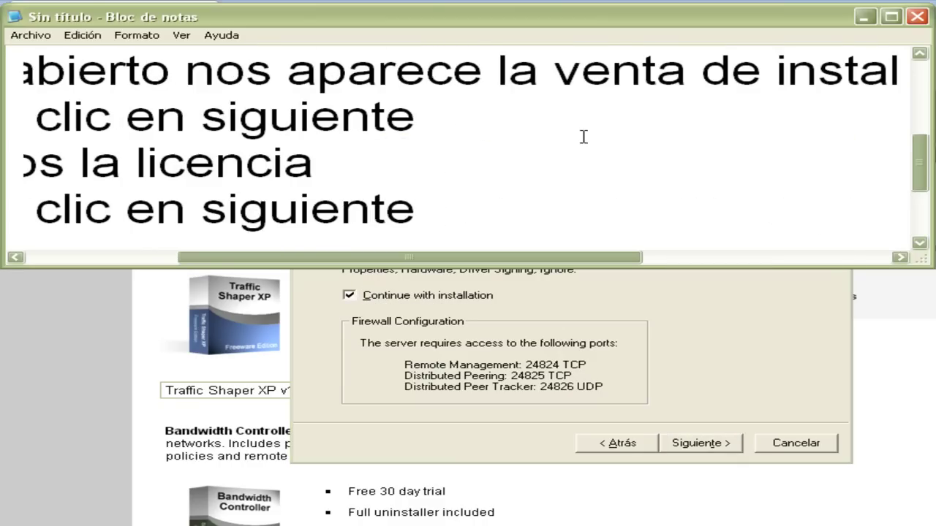
scroll(584, 136, "down", 1)
left_click(892, 205)
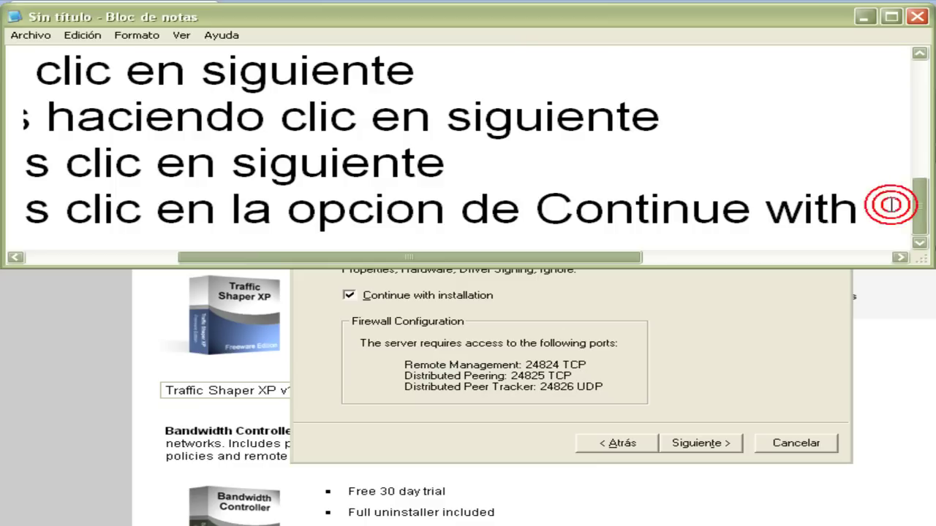
key("Return")
type("12. luego siguiente")
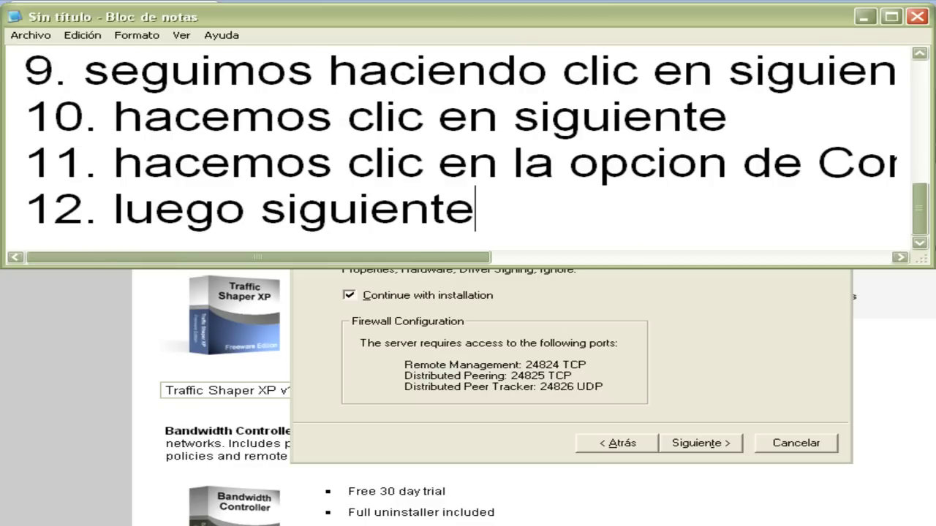
left_click(753, 384)
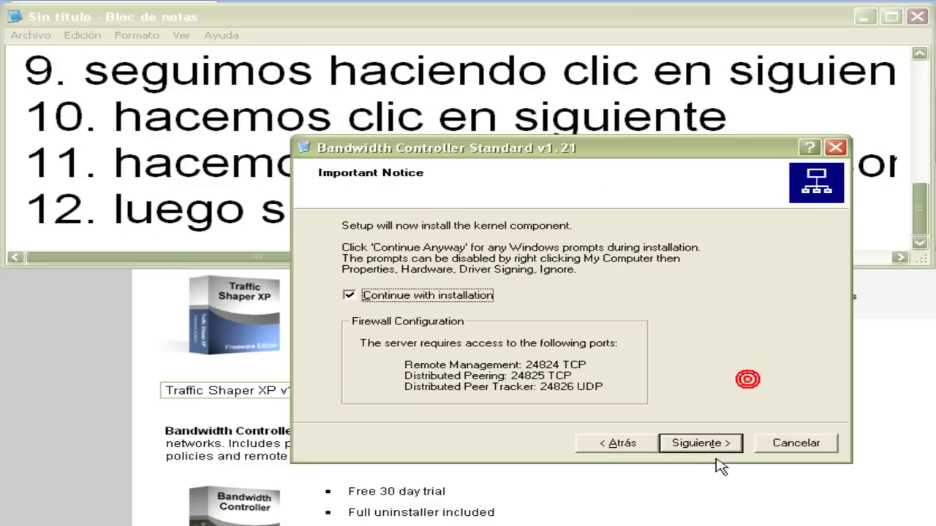
left_click(706, 444)
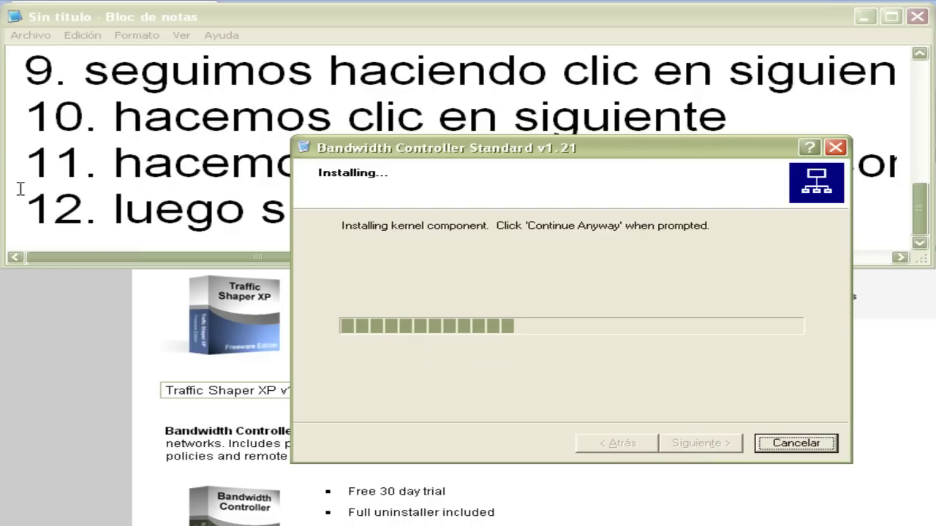
Step: Add the line "13. nos aparece un cuadro que aparentemente es un error, pero no es así" to the note
left_click(91, 212)
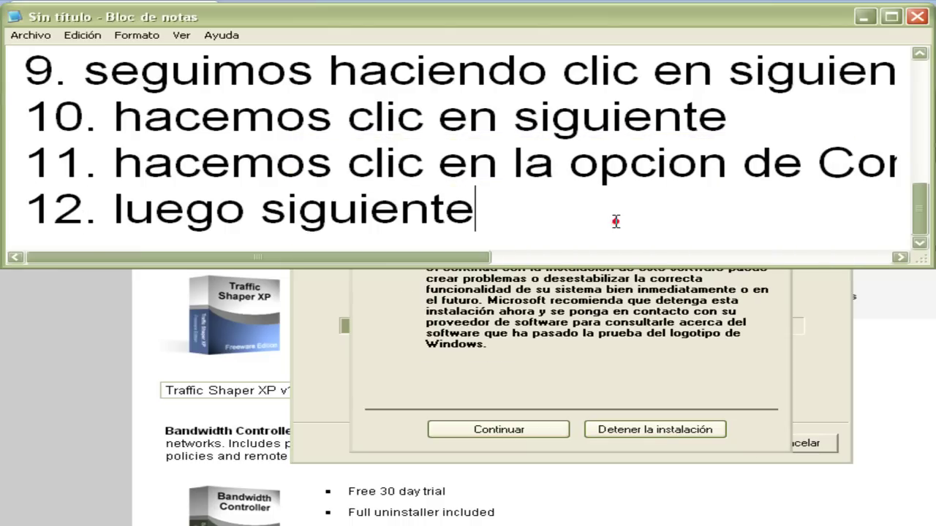
key("Return")
type("13")
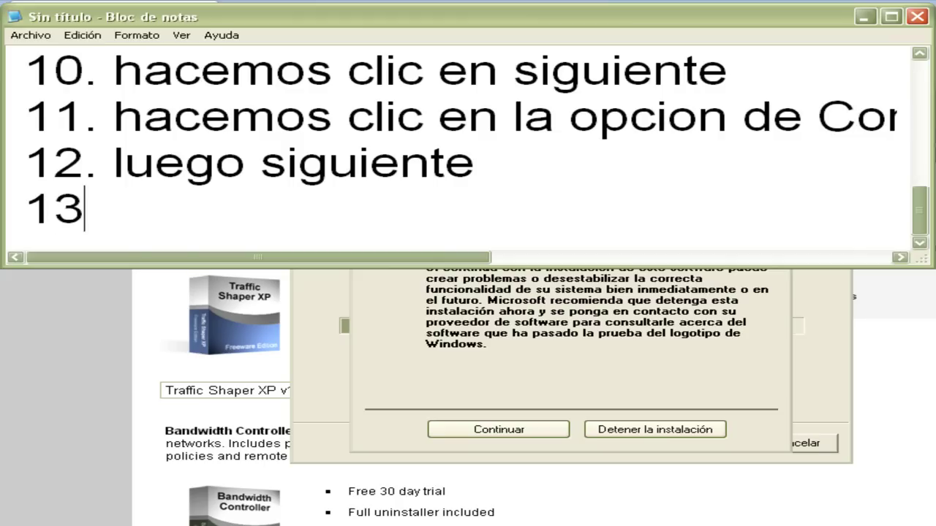
type(". nos apa")
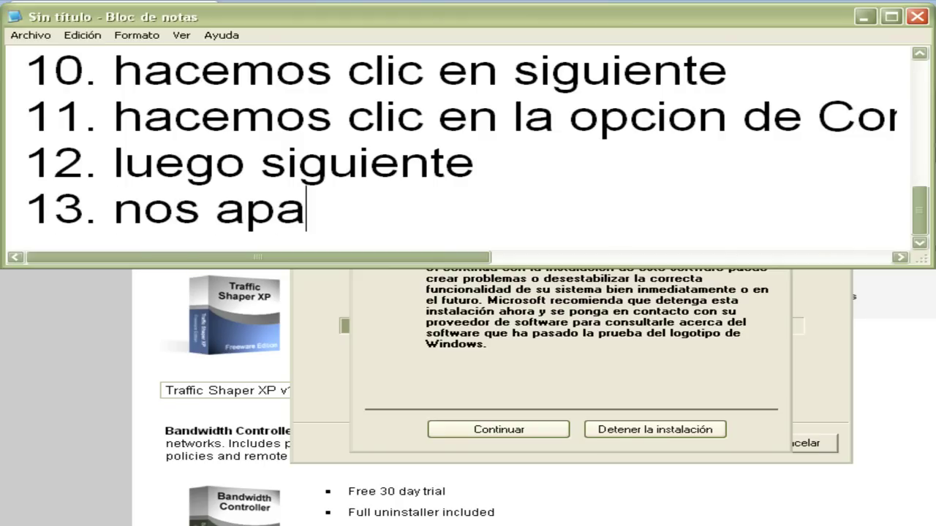
type("rece un cuadro de")
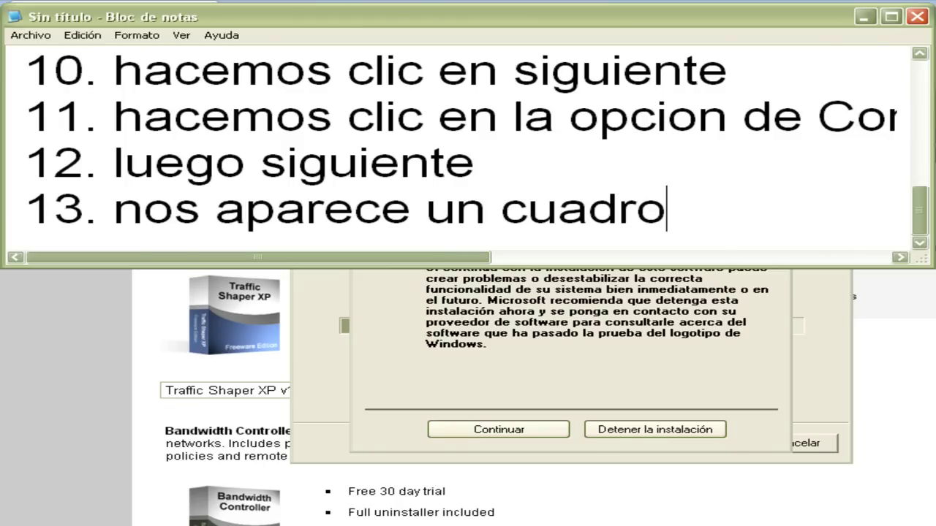
key("BackSpace")
key("BackSpace")
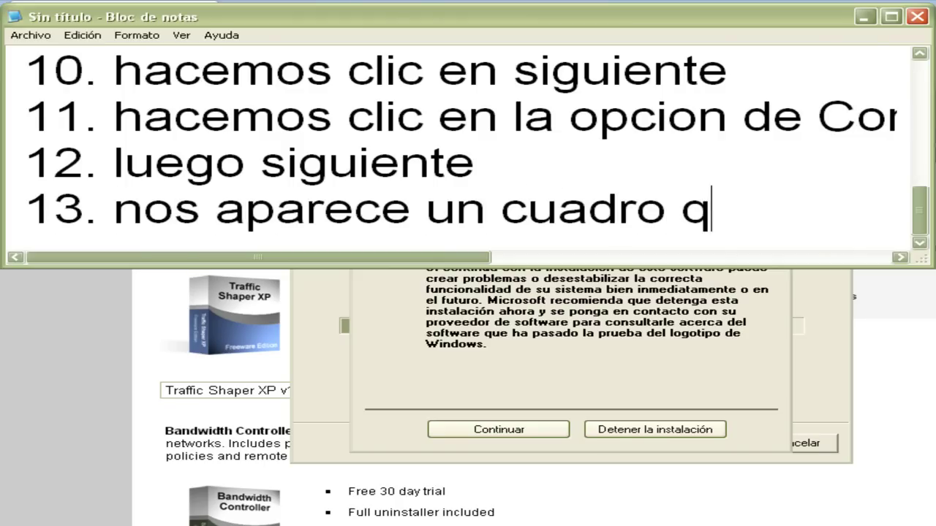
type("que aparentemen")
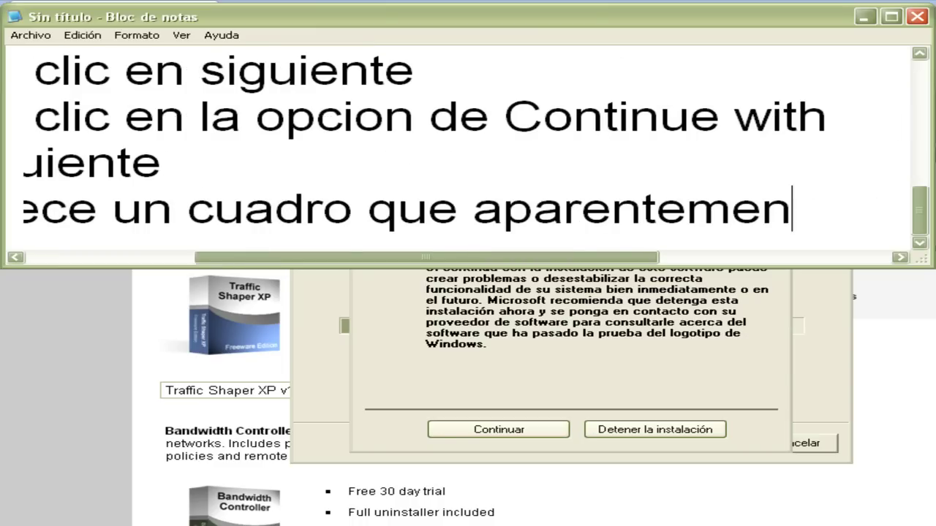
type("te es un err")
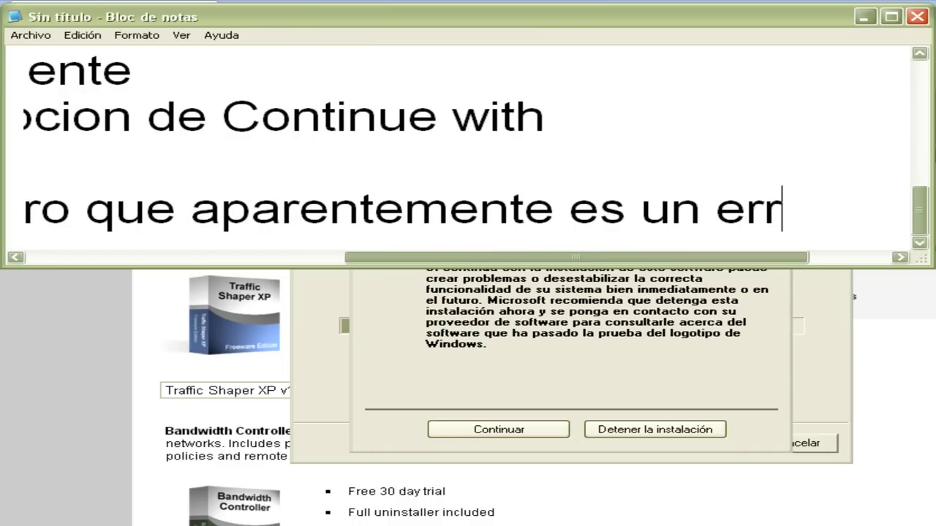
type("or, pero no es así")
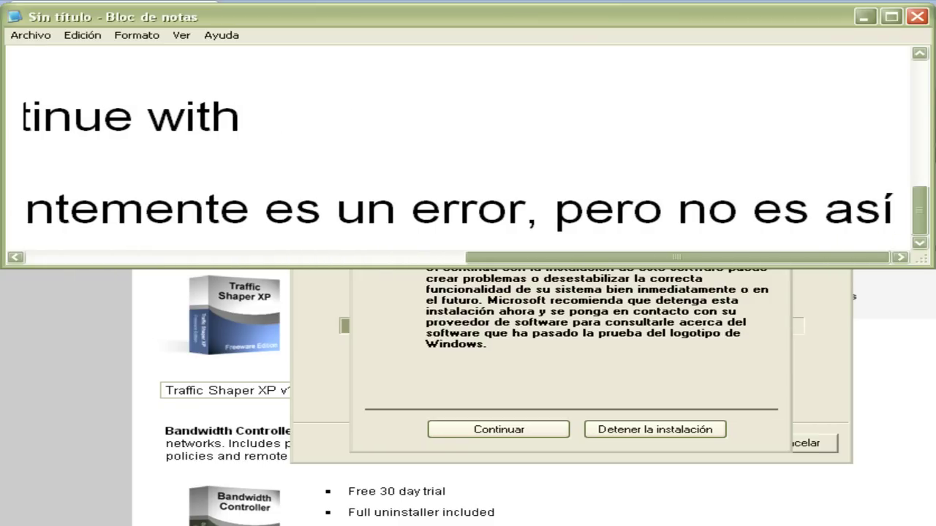
Step: Finish line 13 with ", hacemos clic en CONTINUAR" and let the installation continue past the Windows logo warning
type(", ")
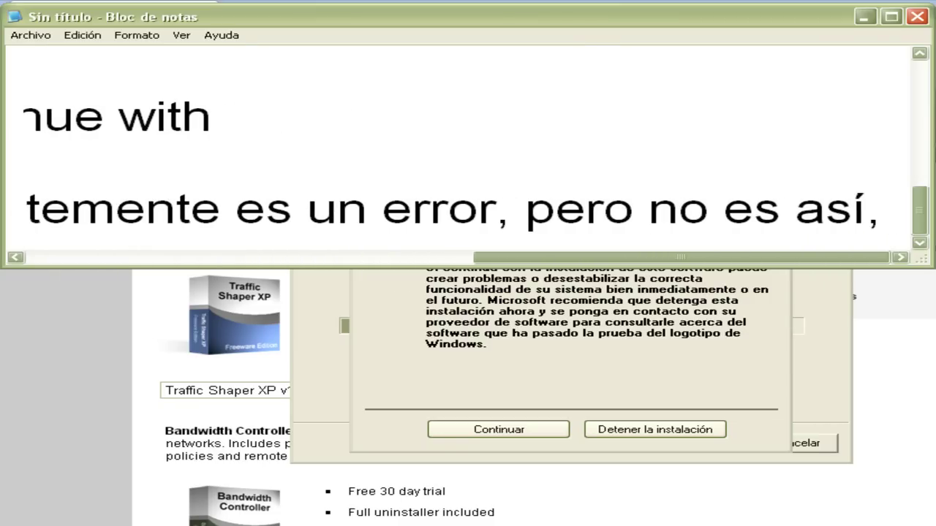
type("hacemos clic en CONTINUA")
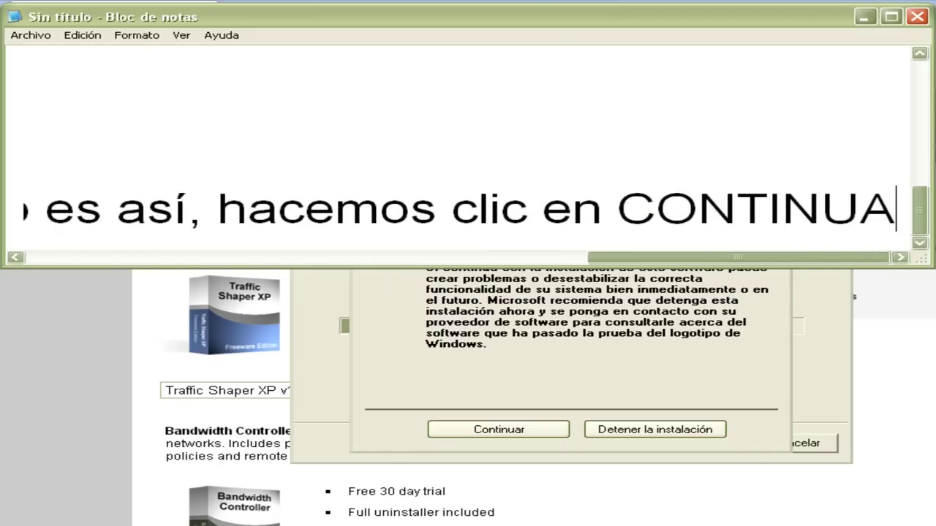
type("R")
left_click(529, 433)
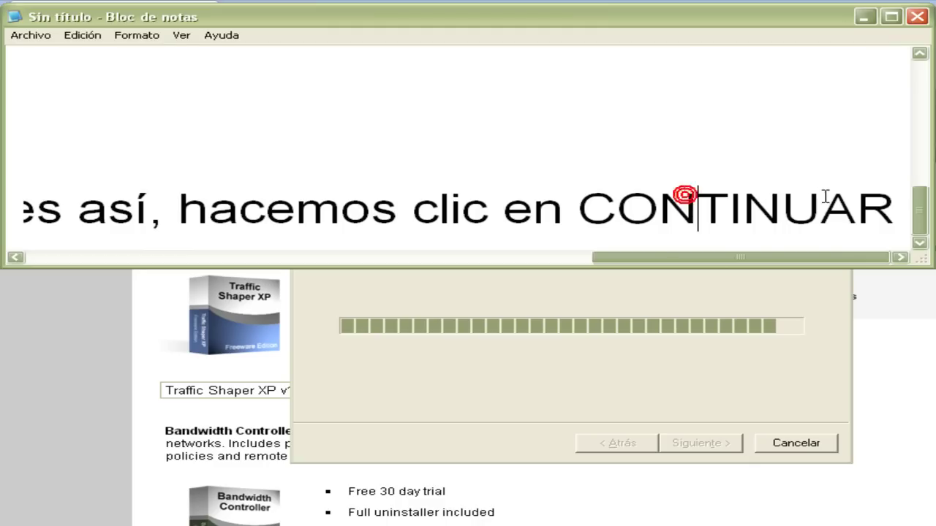
Step: Start a new line in the note reading "14. Nos va aparecer en varias oportunidades,"
left_click(893, 213)
key("Return")
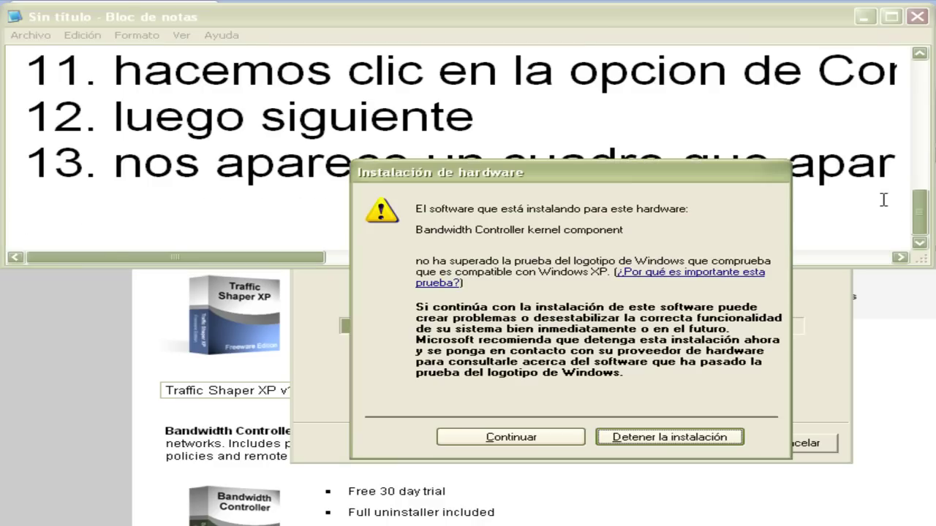
left_click(176, 211)
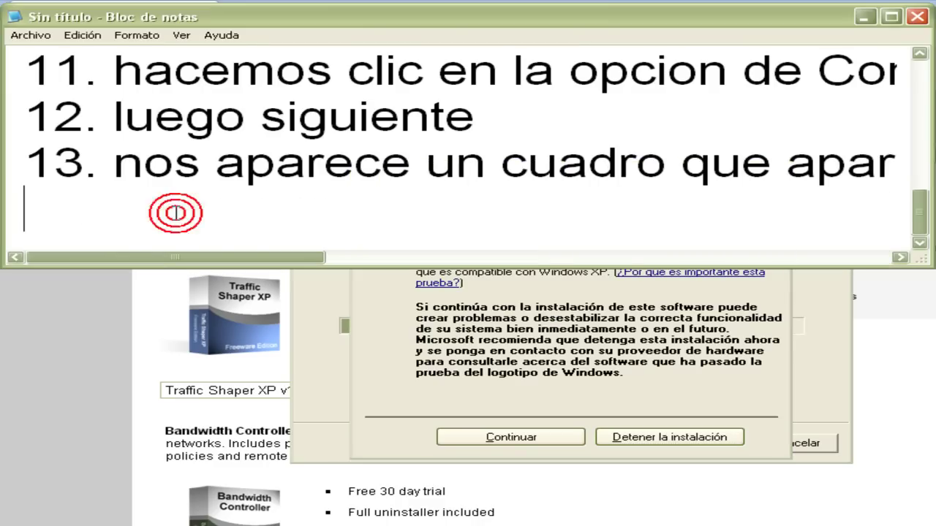
type("14. ")
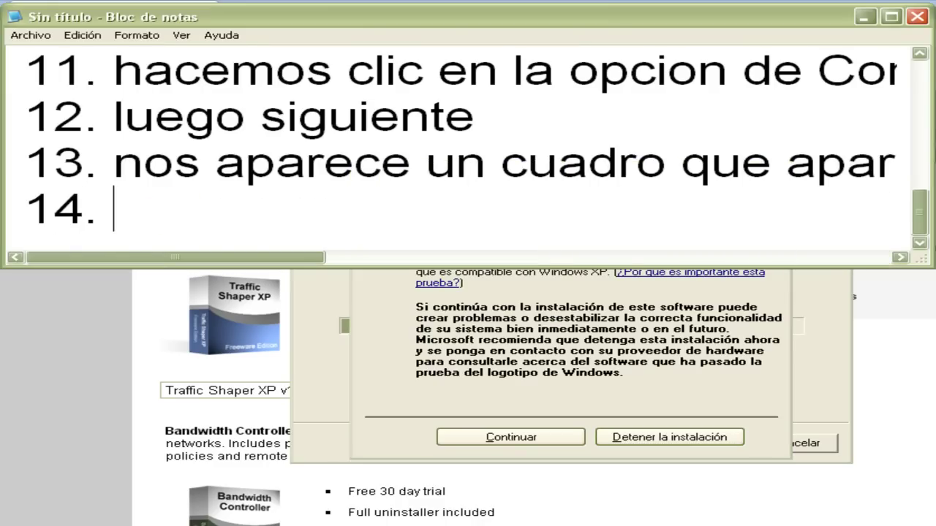
type("Nos va ")
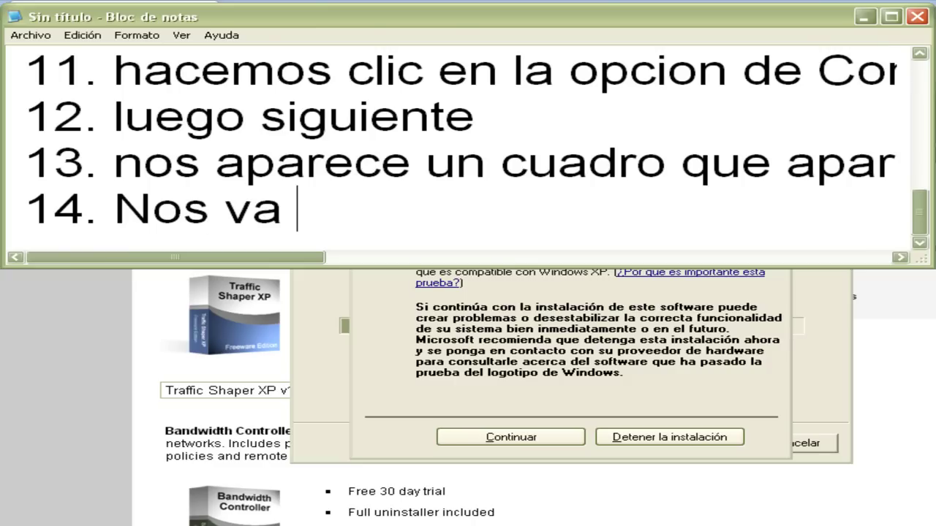
type("aparecer va")
key("BackSpace")
key("BackSpace")
type("en varias oport")
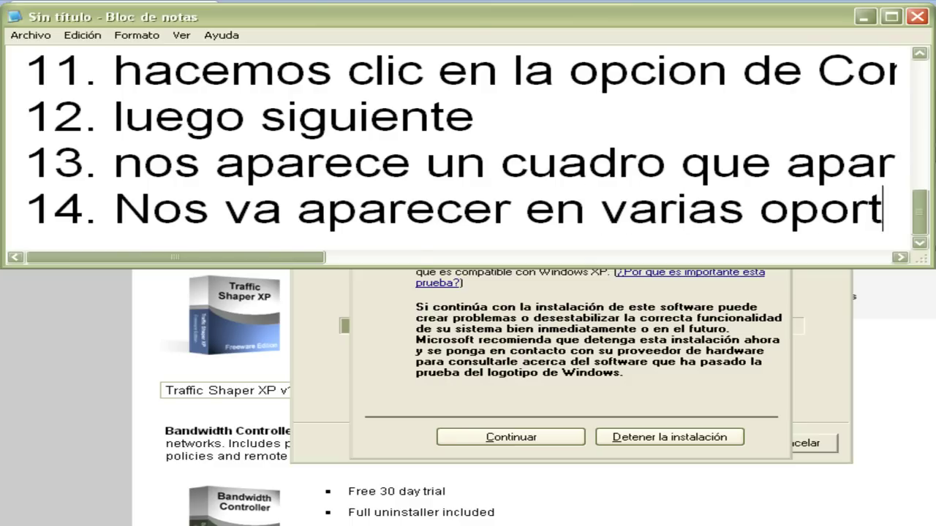
type("unidades,")
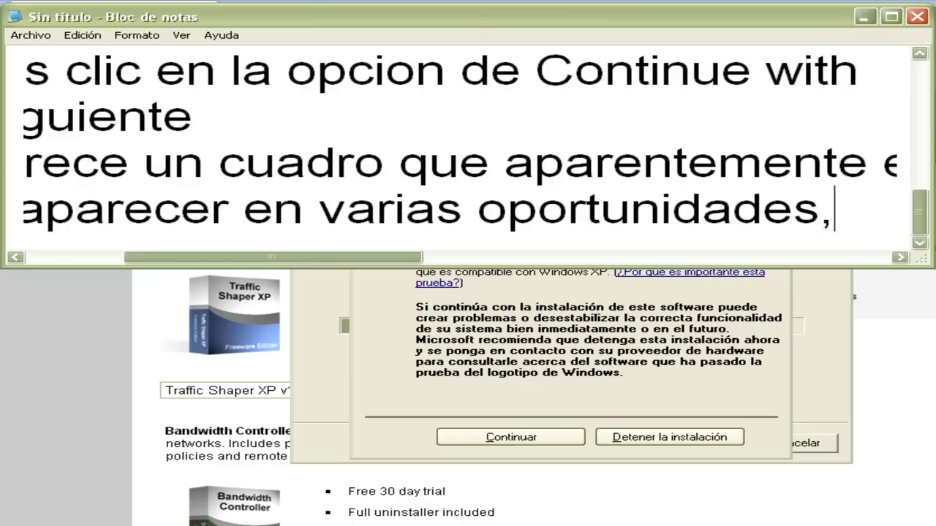
Step: Finish line 14 with "solo hacemos clic en CONTINUAR" and continue past each hardware installation warning for the kernel component
type(" solo hacemos clic en con")
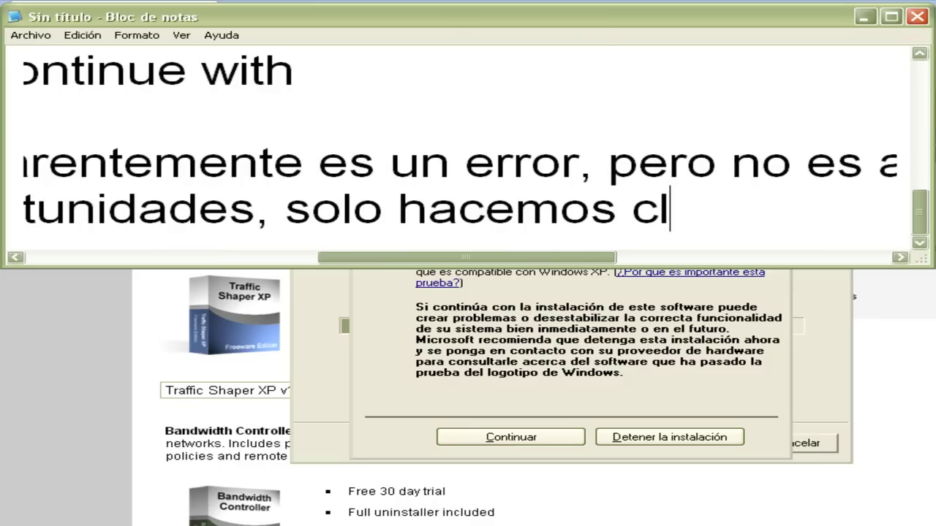
key("BackSpace")
key("BackSpace")
key("BackSpace")
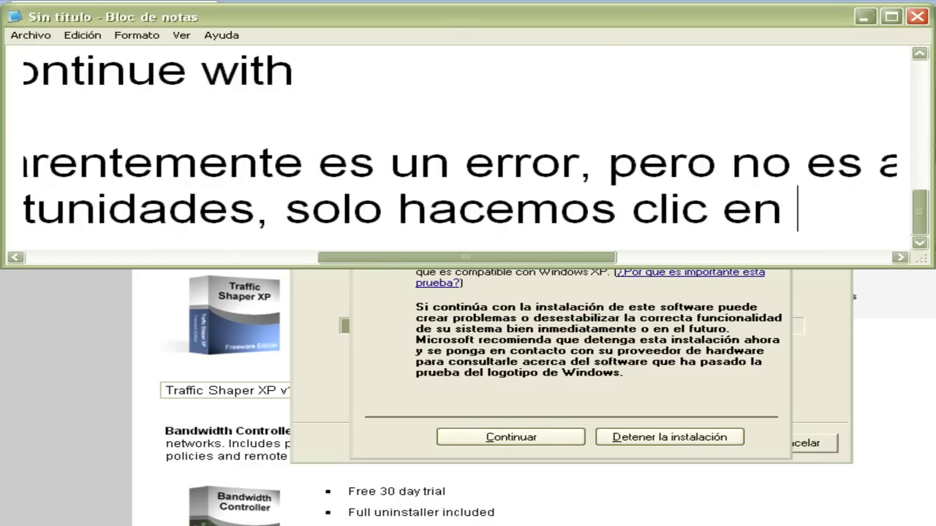
type("CONTINUAR")
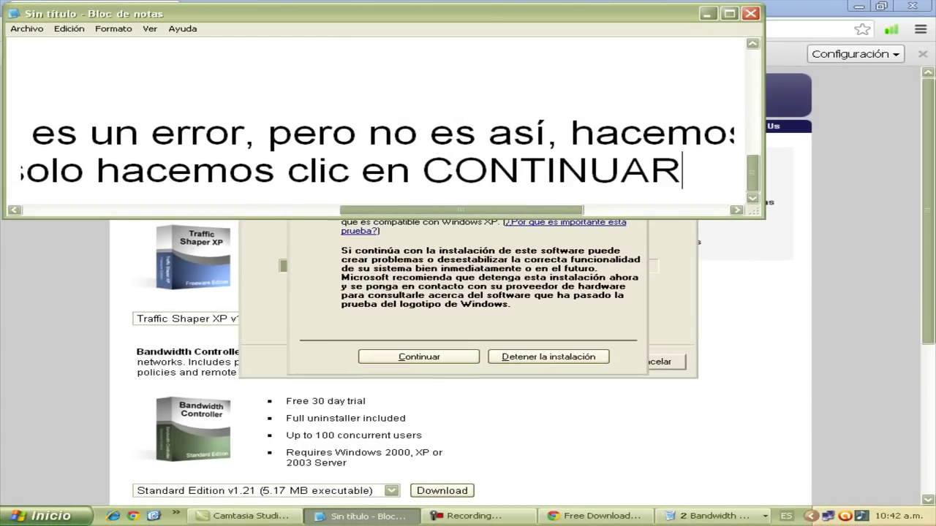
left_click(388, 357)
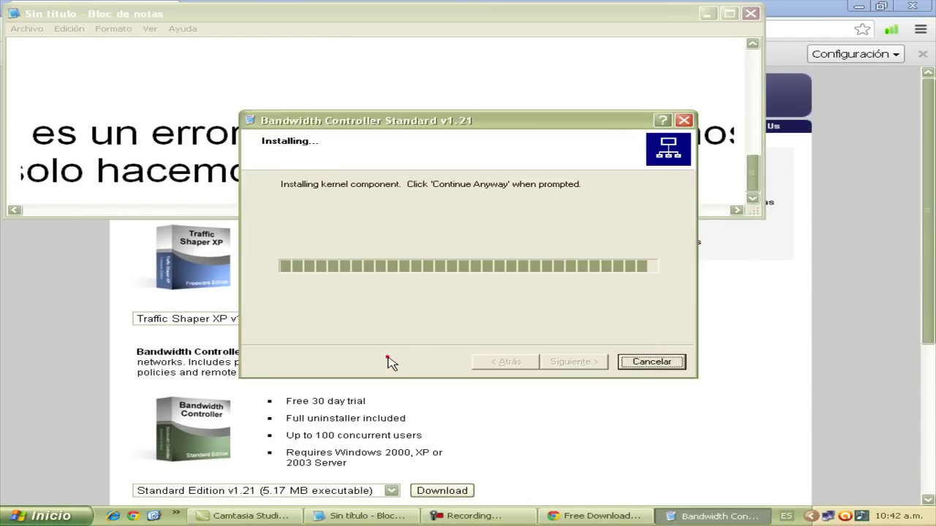
left_click(387, 359)
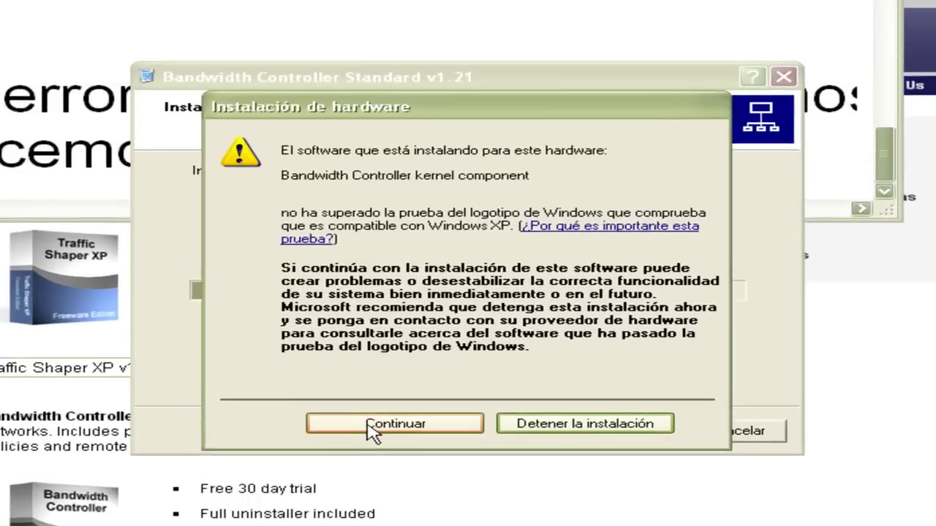
left_click(395, 363)
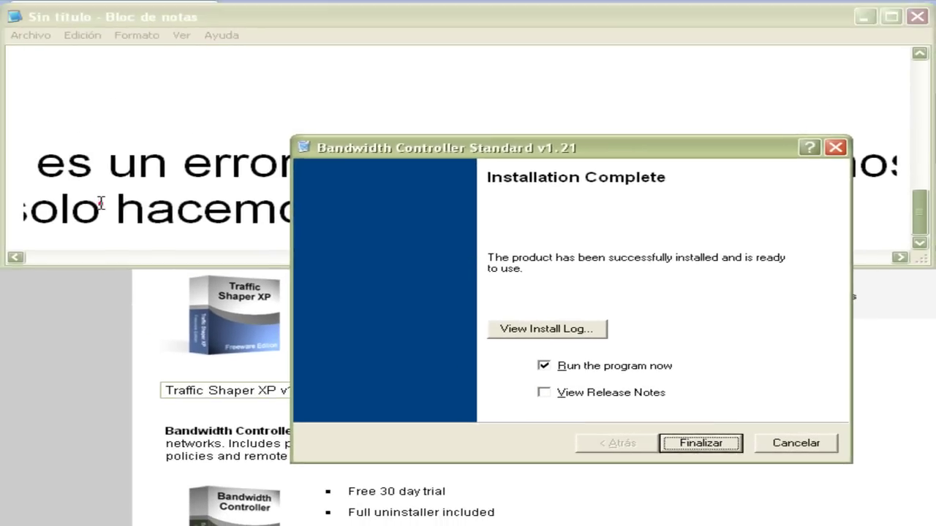
Step: Start a new line in the note reading "15. ya terminado la instalcion"
left_click(108, 203)
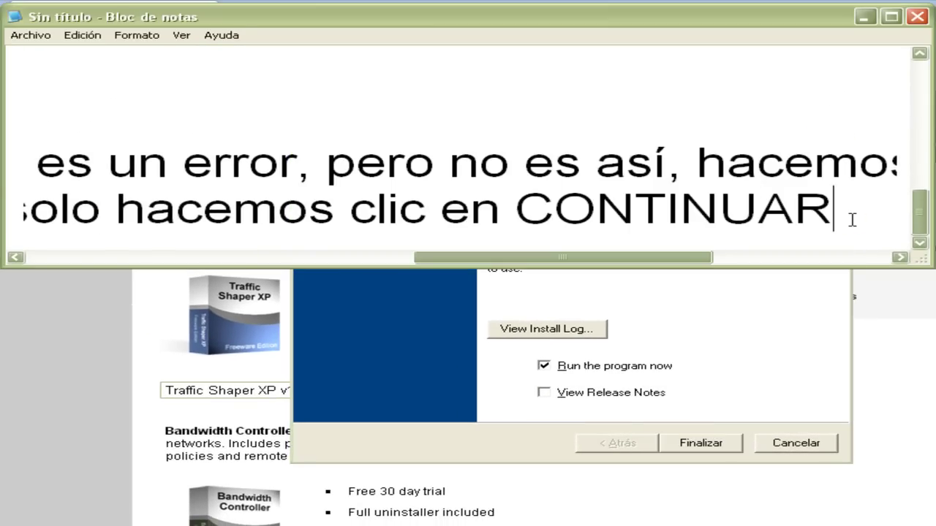
key("Return")
type("15.")
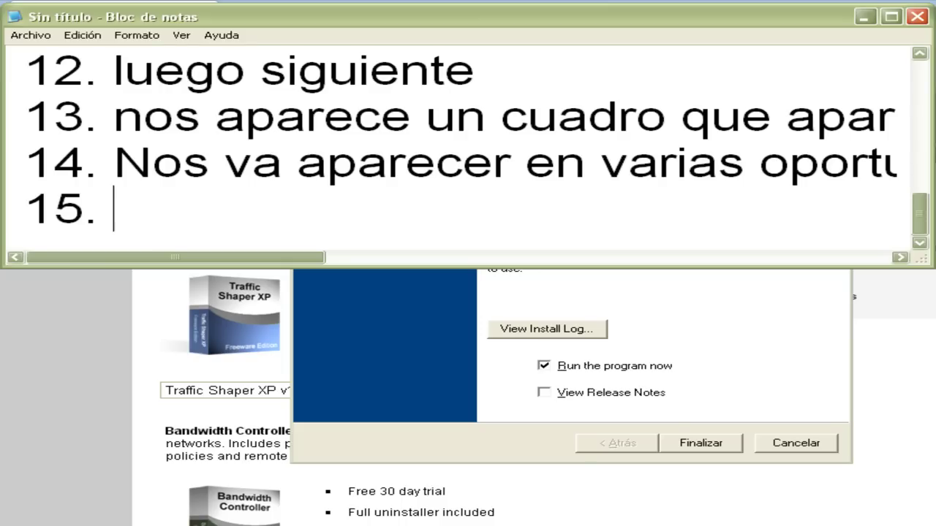
type(" ya termina")
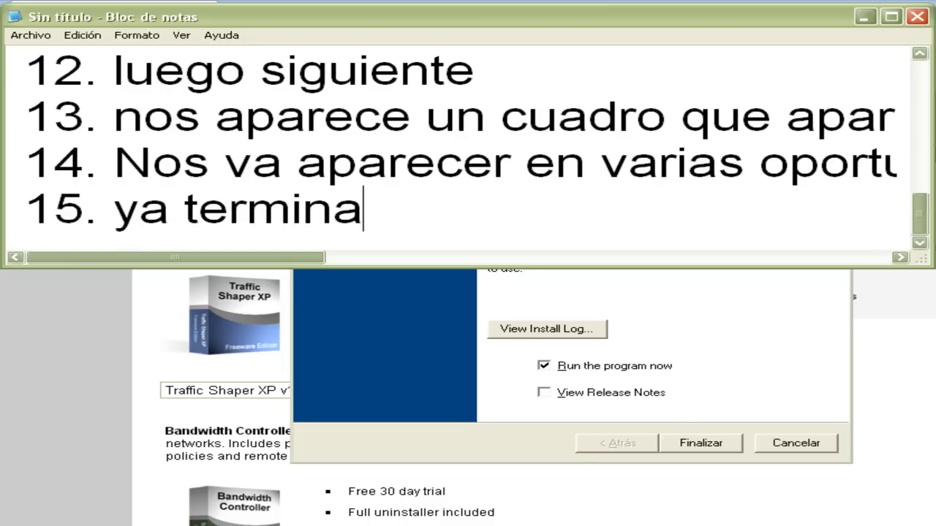
type("do d")
key("BackSpace")
type("la inst")
type("alcion pon")
type("e")
key("BackSpace")
key("BackSpace")
key("BackSpace")
key("BackSpace")
type("gac")
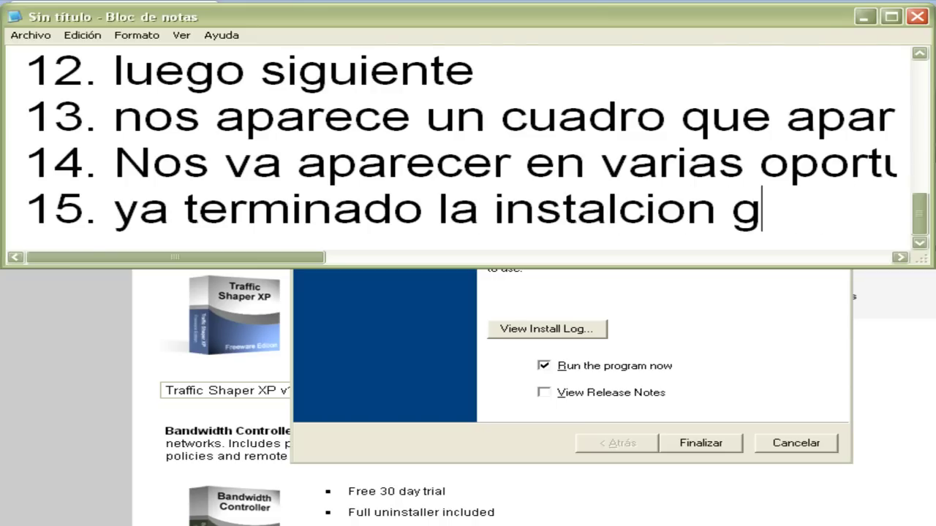
key("BackSpace")
key("BackSpace")
key("BackSpace")
Step: Complete line 15 with "hacemos clic en FINALIZAR" and finish the installer with Run the program now enabled
type("hacem")
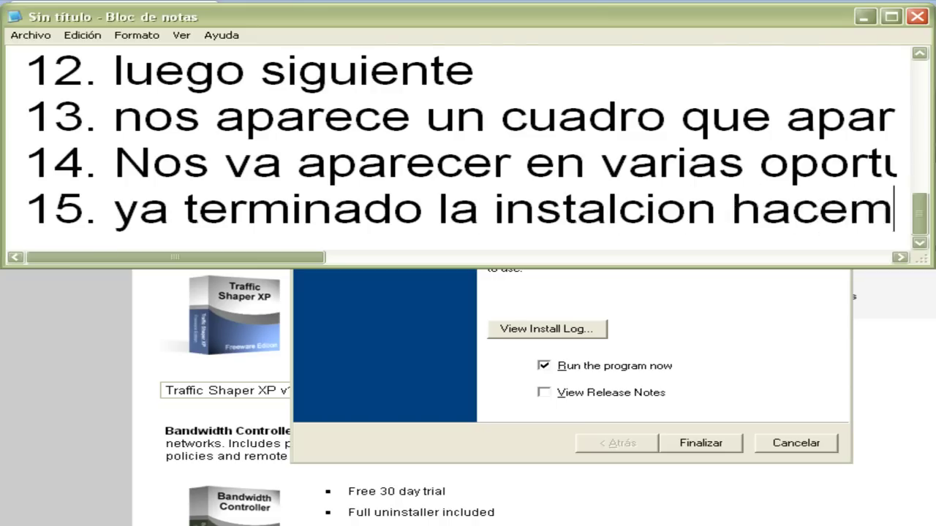
type("os clic en ")
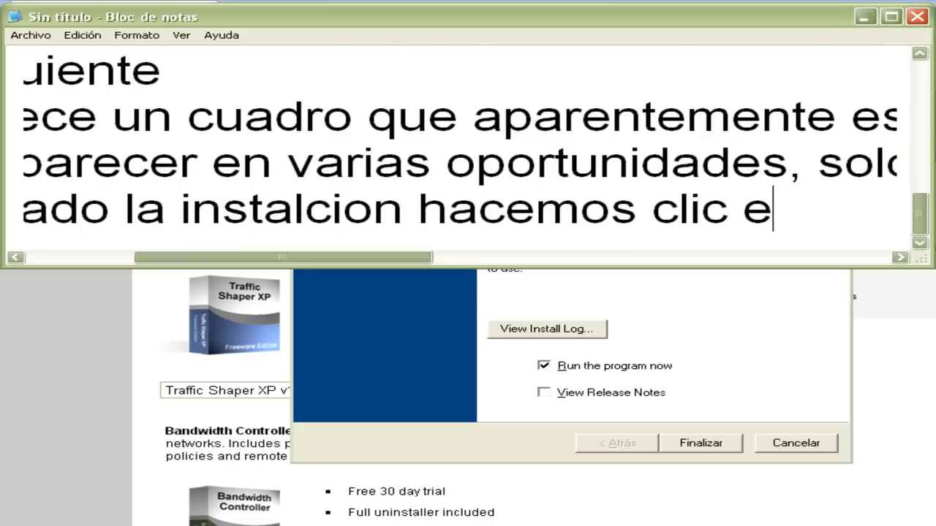
type("FINA")
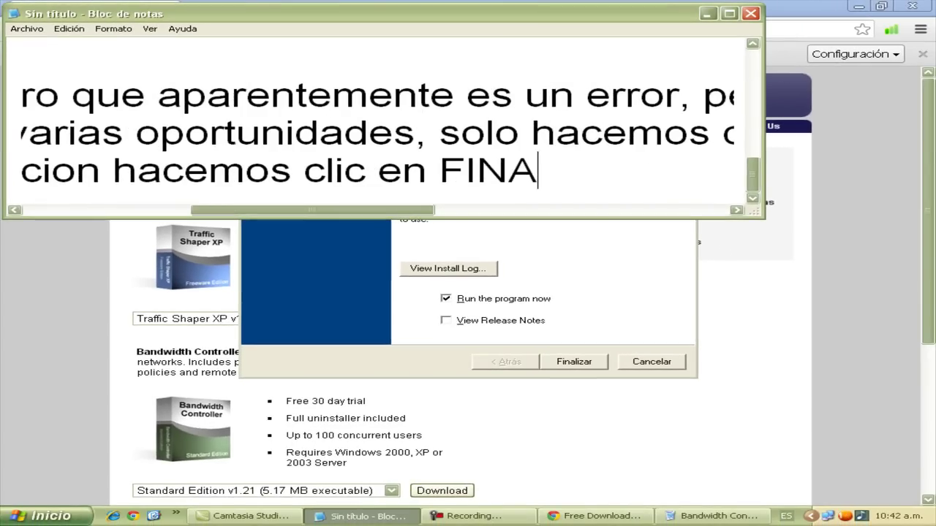
type("LIZAR")
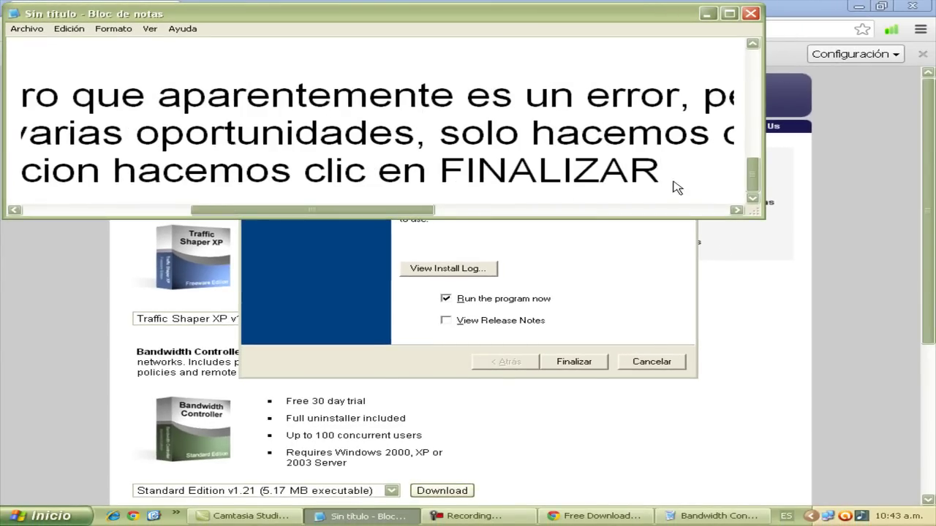
left_click(566, 366)
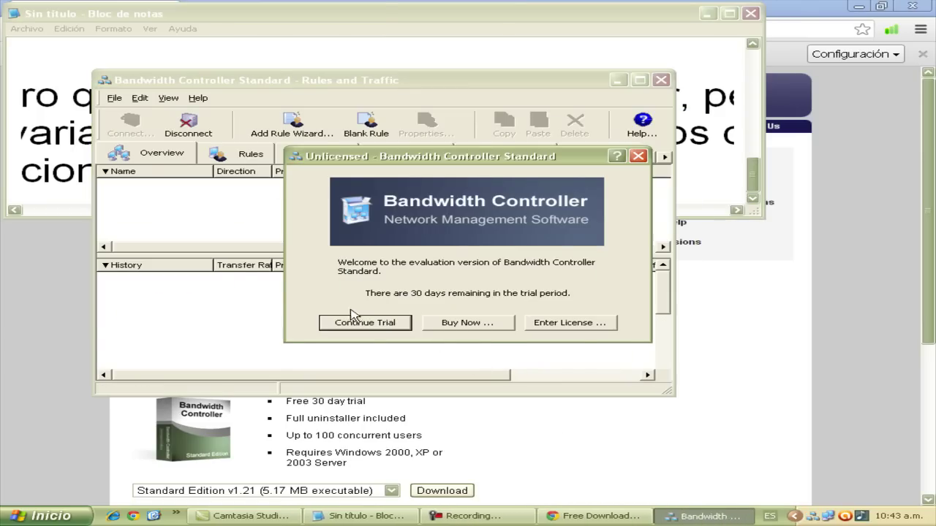
Step: Switch to the browser window showing the Bandwidth Controller download page
left_click(373, 3)
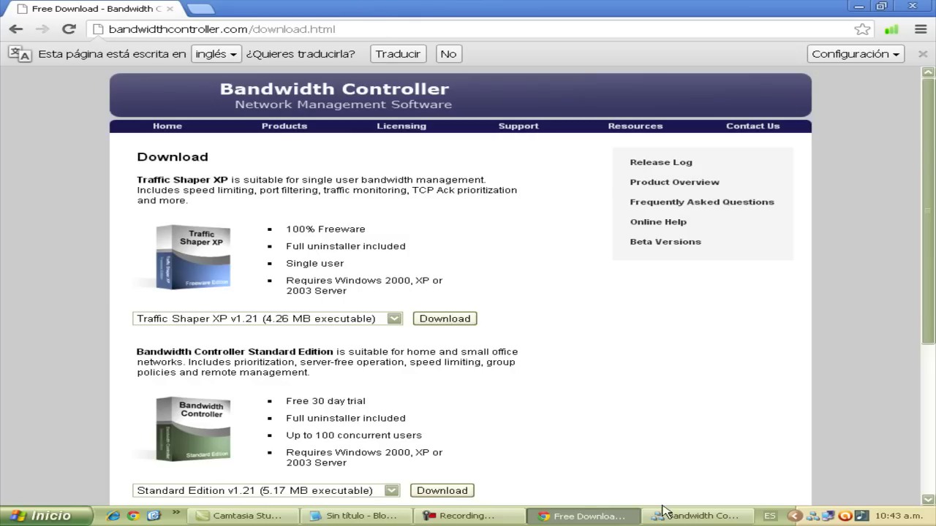
left_click(503, 517)
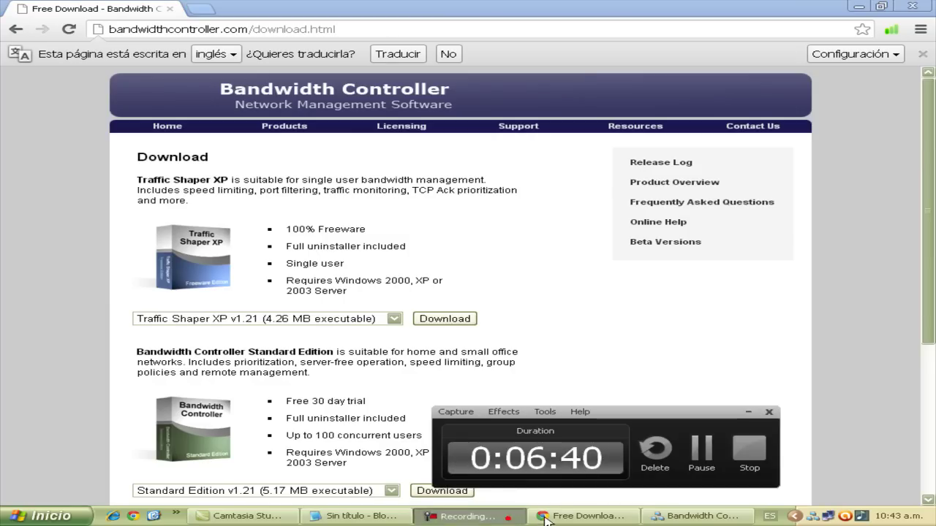
left_click(508, 517)
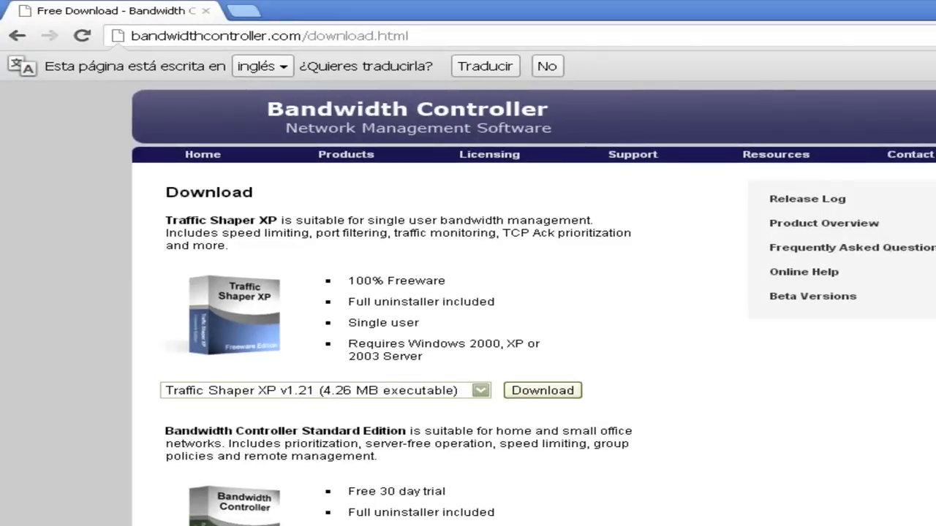
Step: Switch to Notepad and add line "16. en esta ocacion utilizaremos la version de pruba....por ello hacemos clic en"
left_click(357, 517)
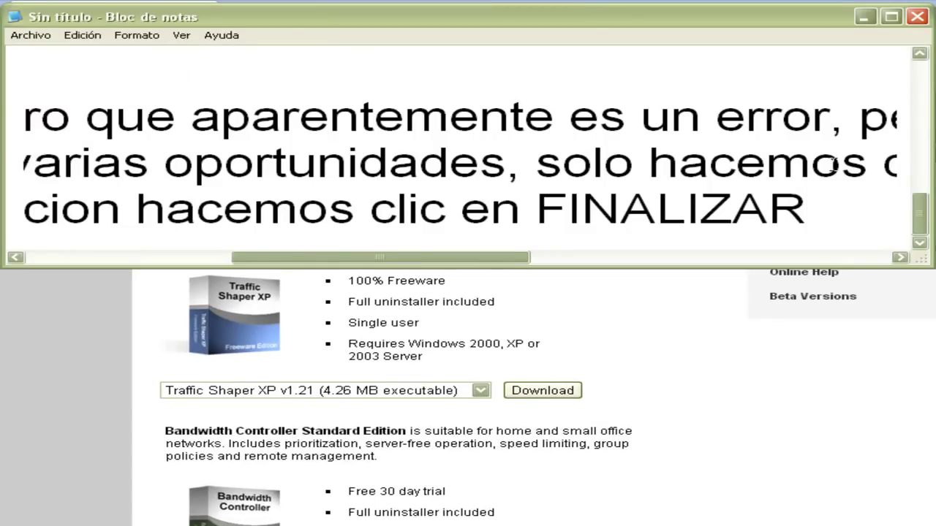
key("Return")
type("15")
key("BackSpace")
type("6. en")
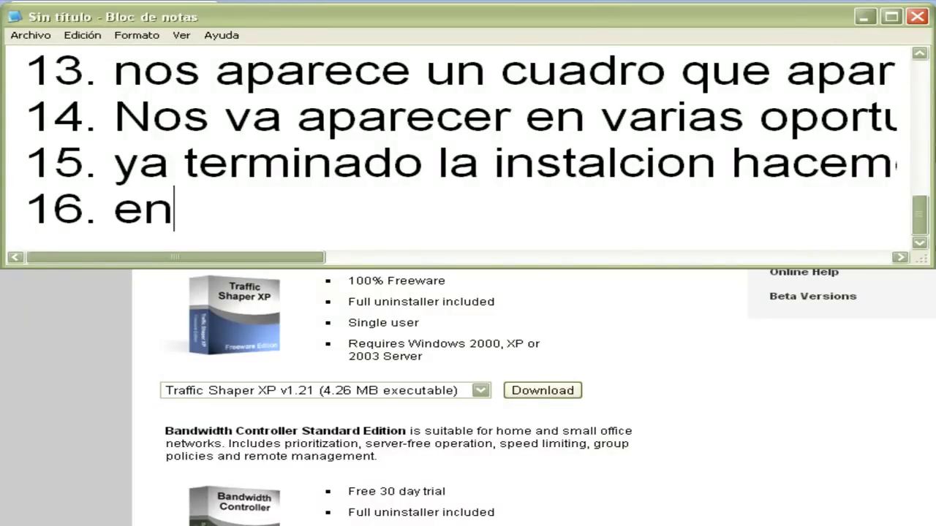
type(" esta ocacion ")
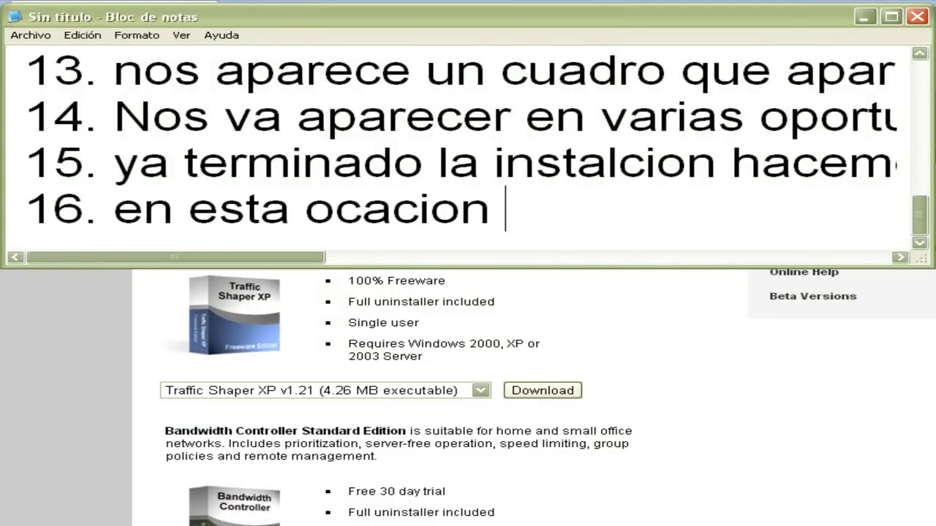
type("utilizaremo")
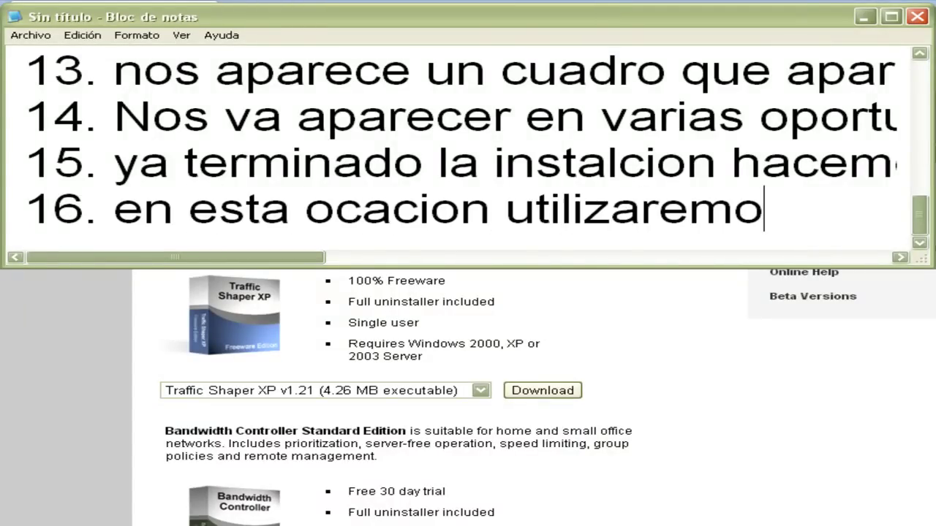
type("s la version de prube")
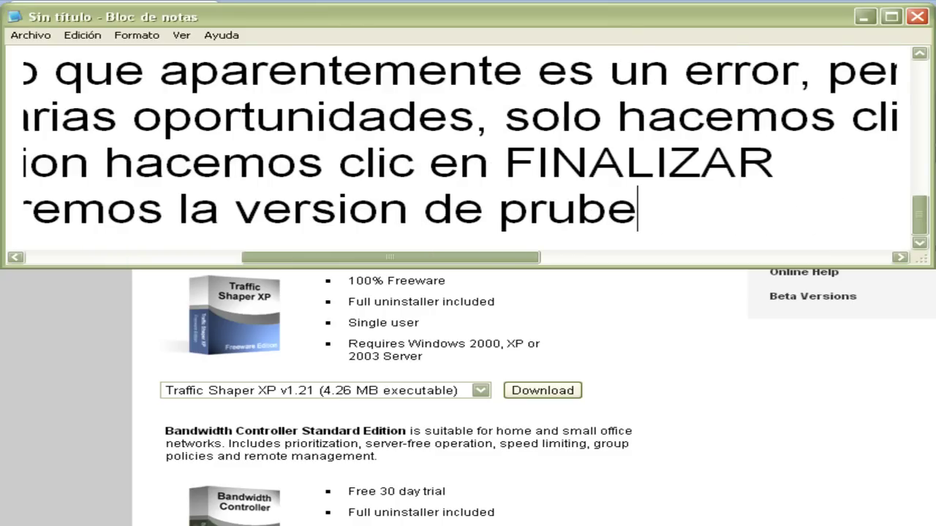
key("BackSpace")
type("a....")
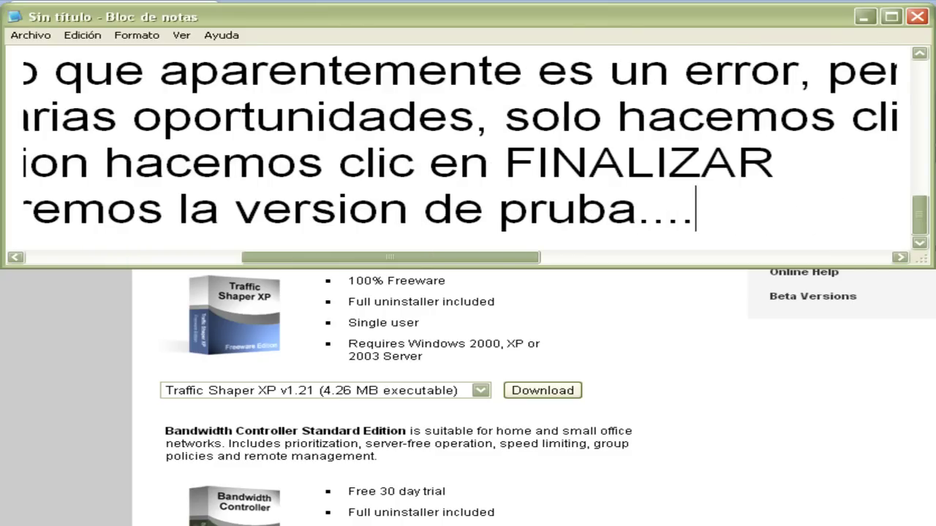
type("por ello ha")
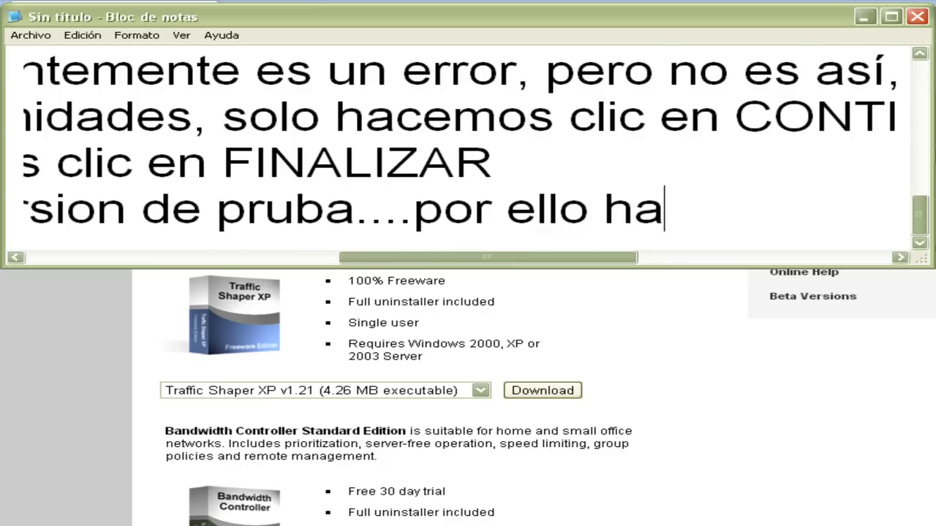
type("cemos clic en")
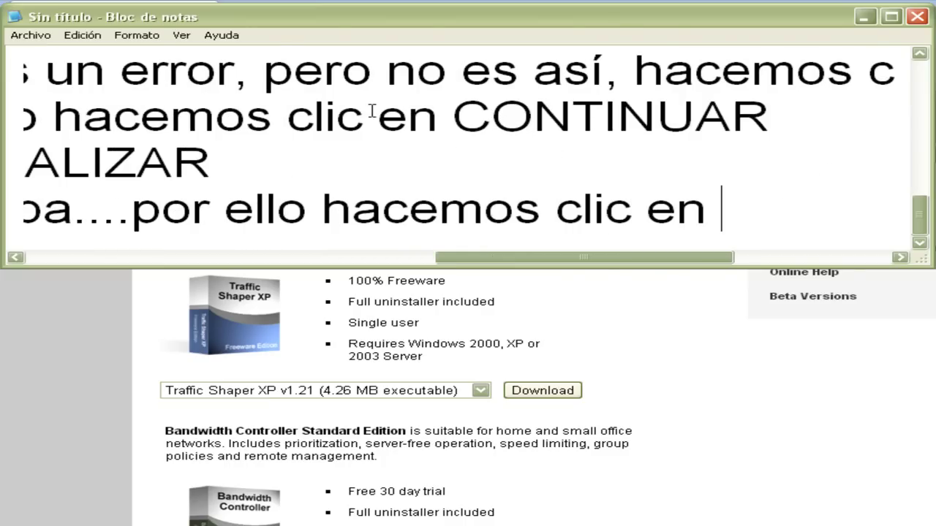
Step: Correct the misspelled word in line 16 to "prueba" and return to the end of the line
left_click_drag(582, 272, 468, 276)
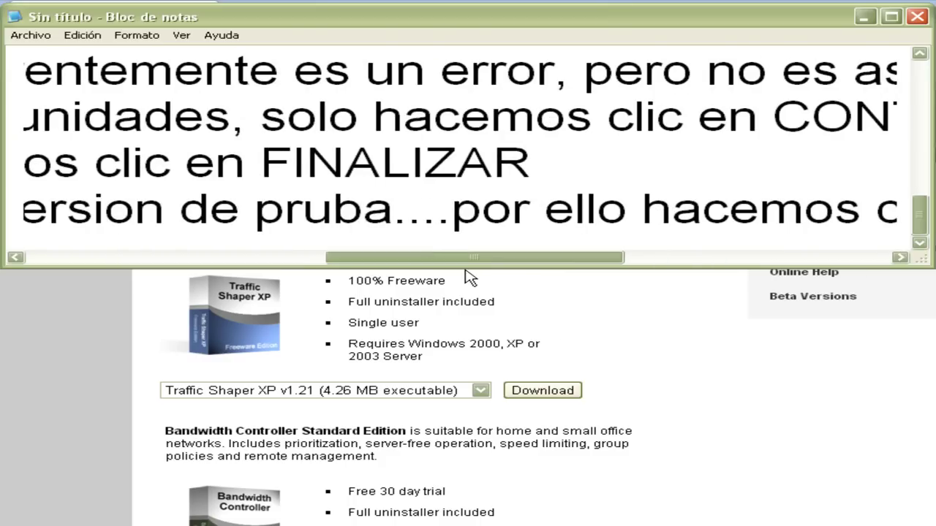
type("e")
double_click(252, 212)
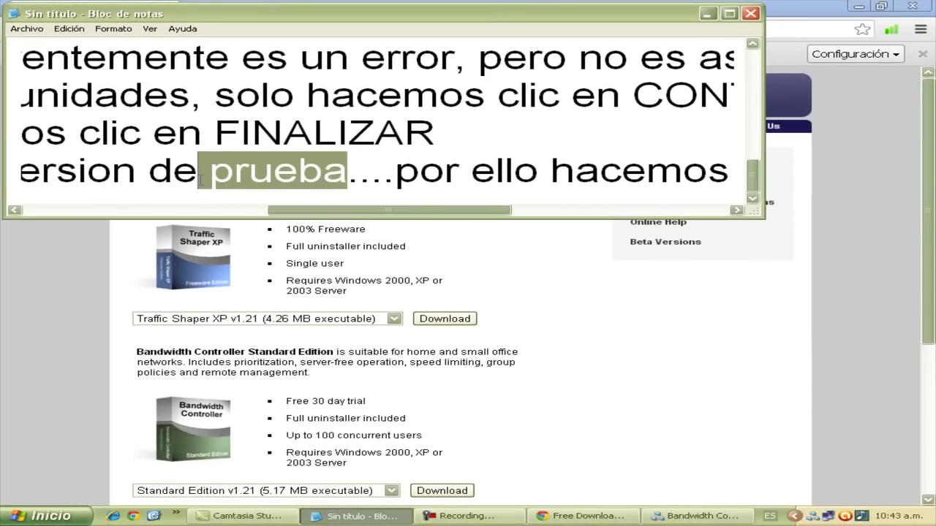
left_click_drag(457, 211, 650, 211)
left_click(425, 185)
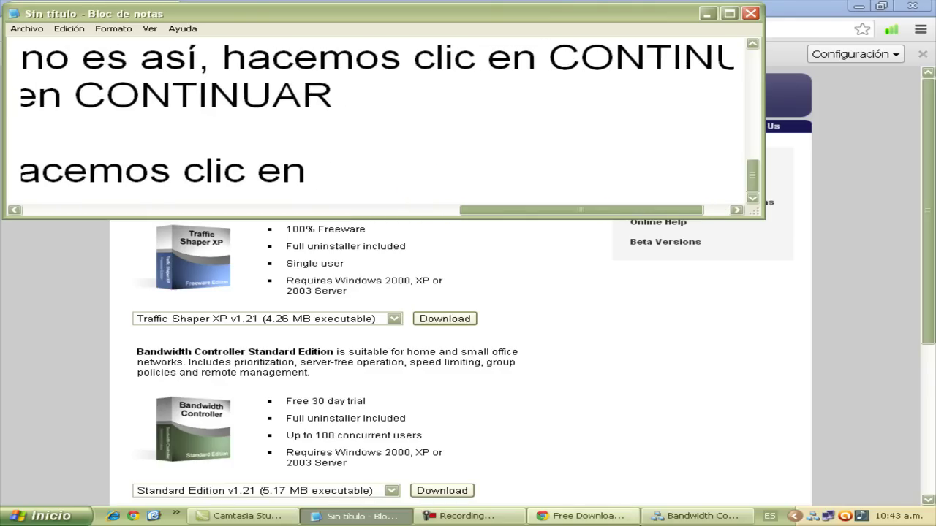
Step: Check the Bandwidth Controller trial dialog, complete line 16 with "CONTINUE TRIAL", and continue the trial
left_click(698, 517)
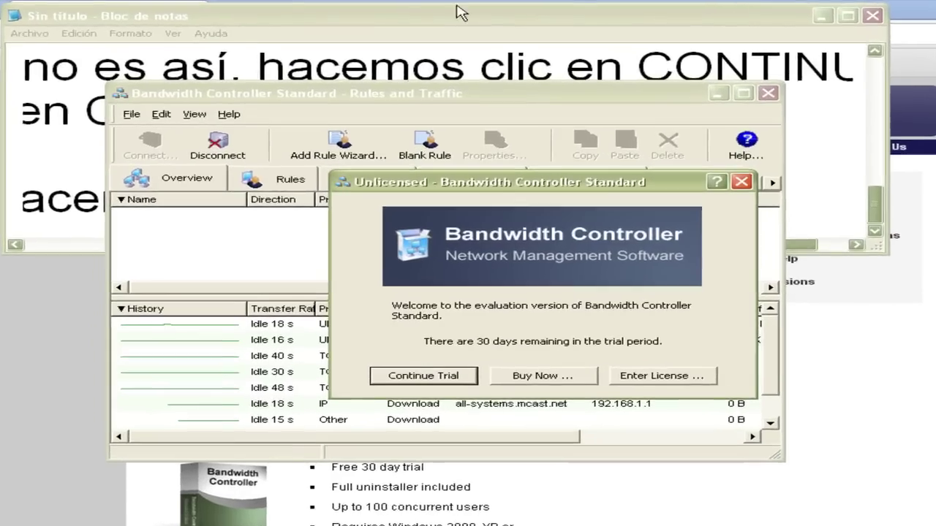
left_click(388, 20)
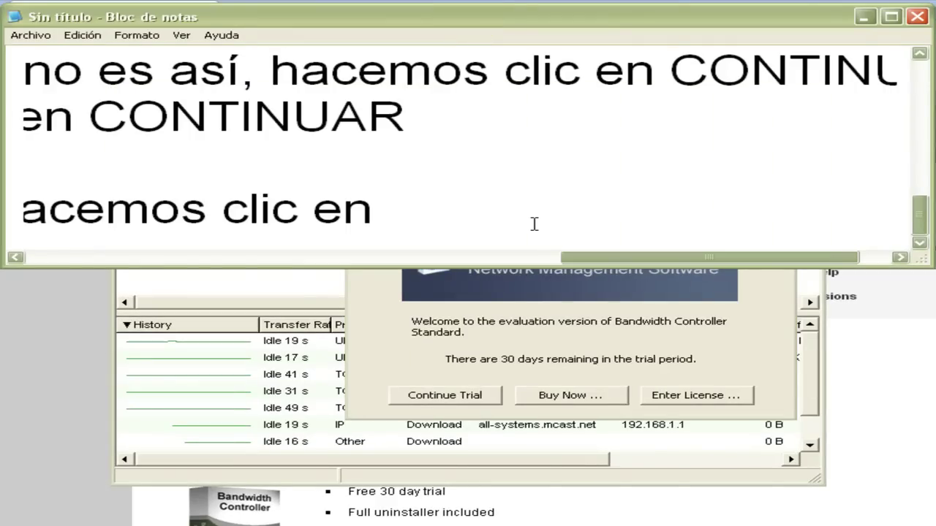
type("CONTI")
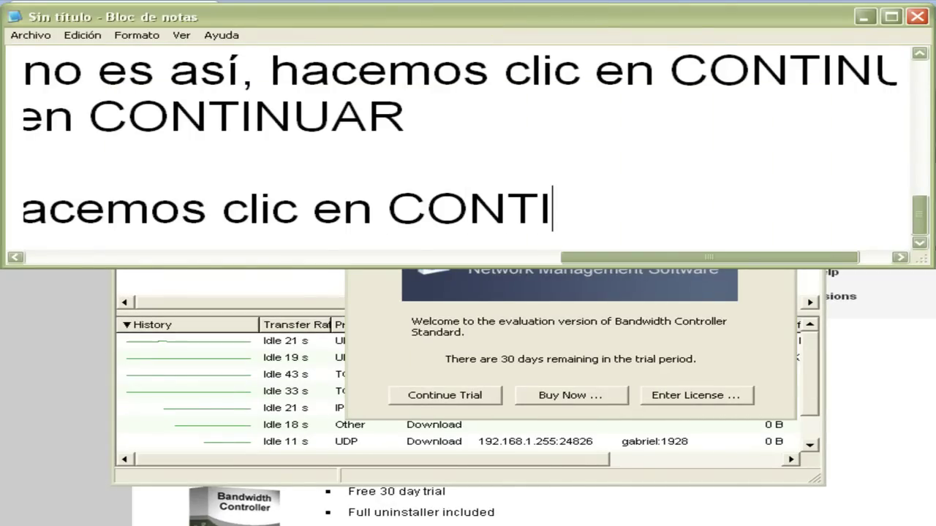
type("NUE TRIAL")
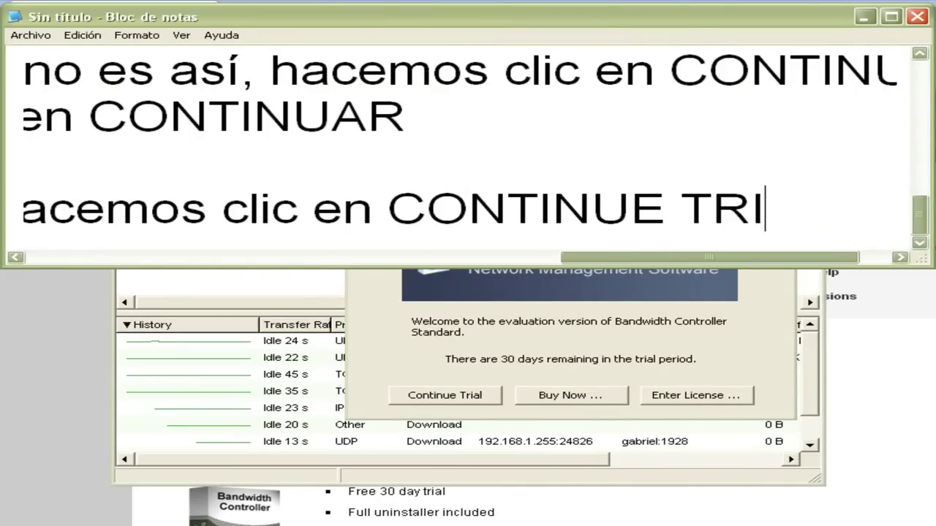
left_click(463, 396)
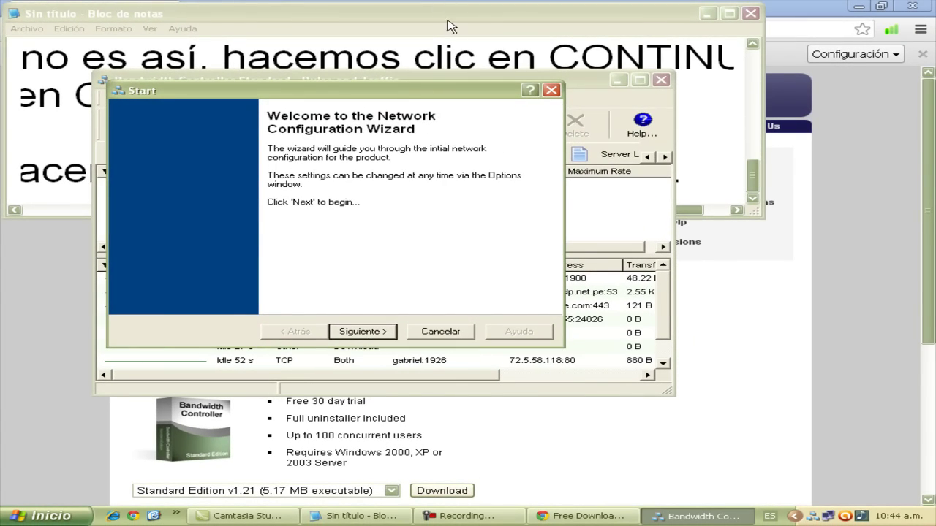
Step: Add line "17. nos saldra un asistente de configuracion... hacemos clic en siguiente" to the note
key("alt+Tab")
left_click(344, 276)
left_click(490, 13)
key("Return")
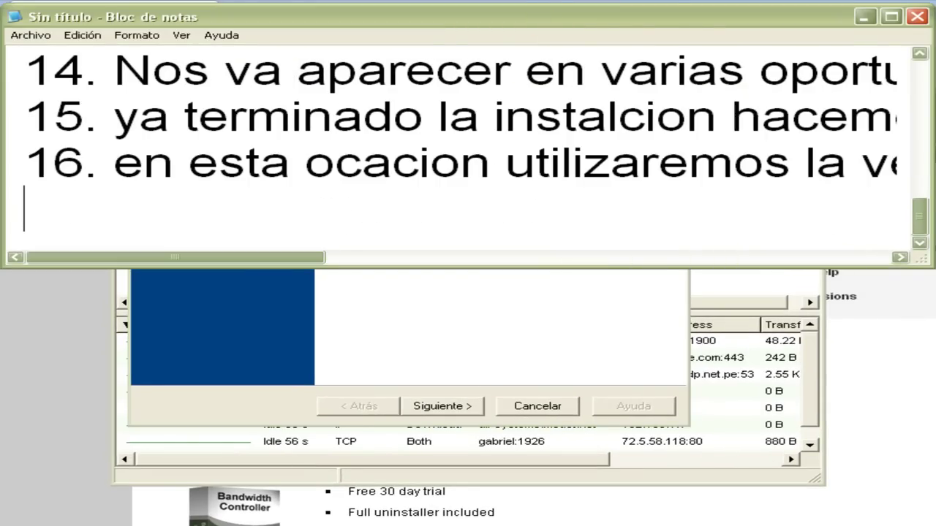
type("17. ni")
key("BackSpace")
type("os ")
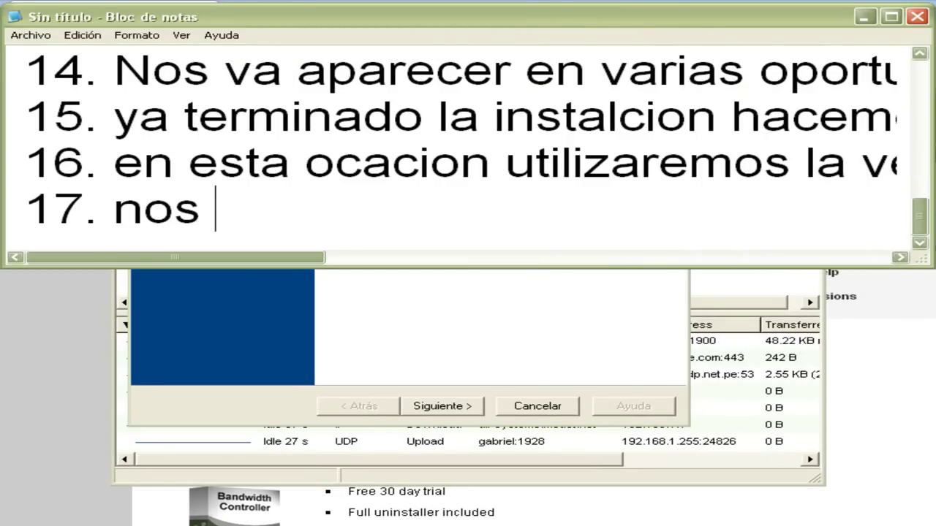
type("saldra un asistente de conf")
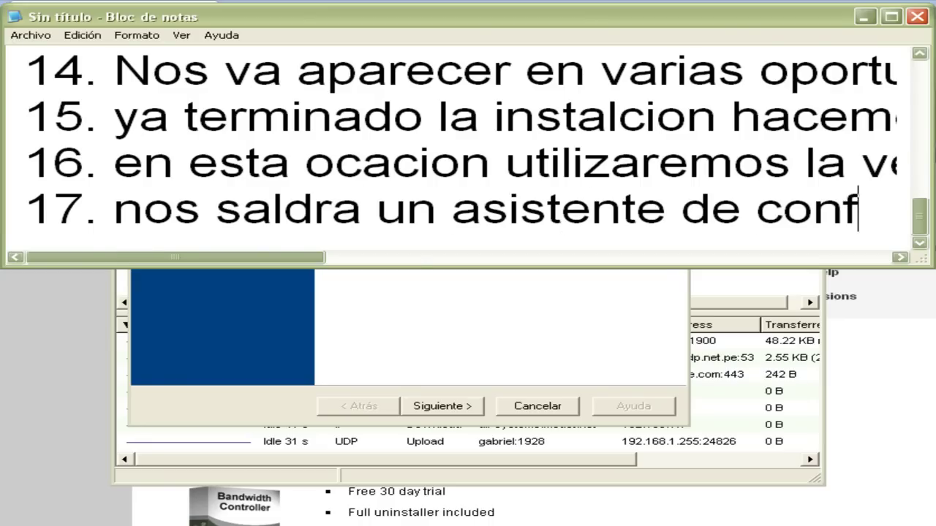
type("iguracion")
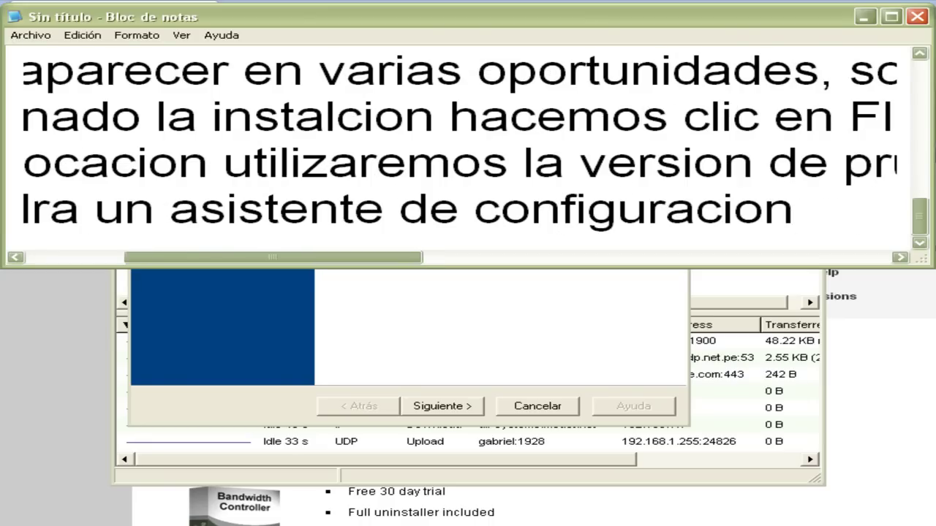
type("... hacemos clic")
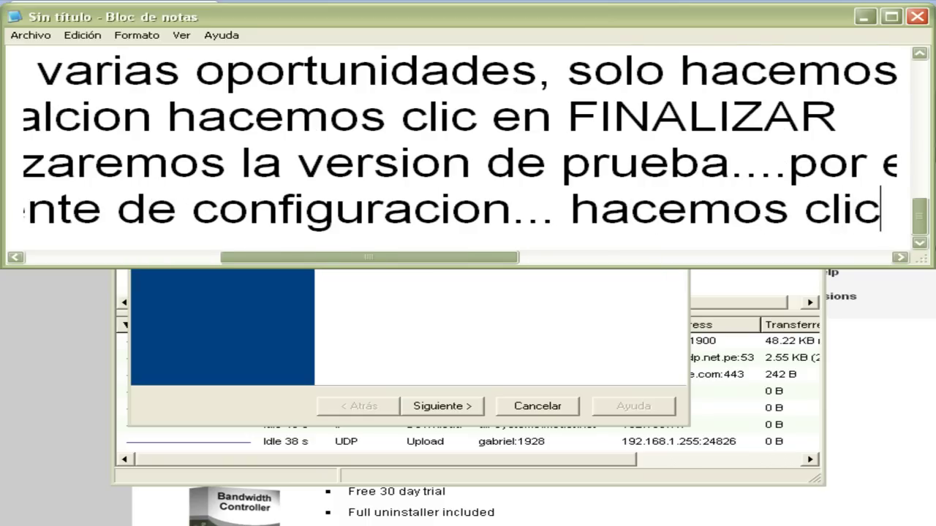
type(" en siguiente")
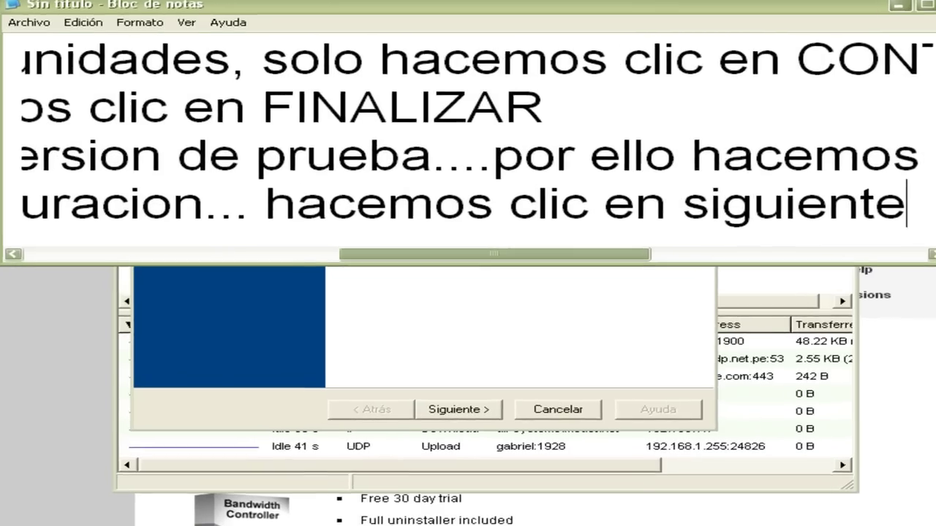
Step: Start a new line in the note and advance the Network Configuration Wizard past its welcome page
key("Return")
left_click(492, 348)
left_click(600, 430)
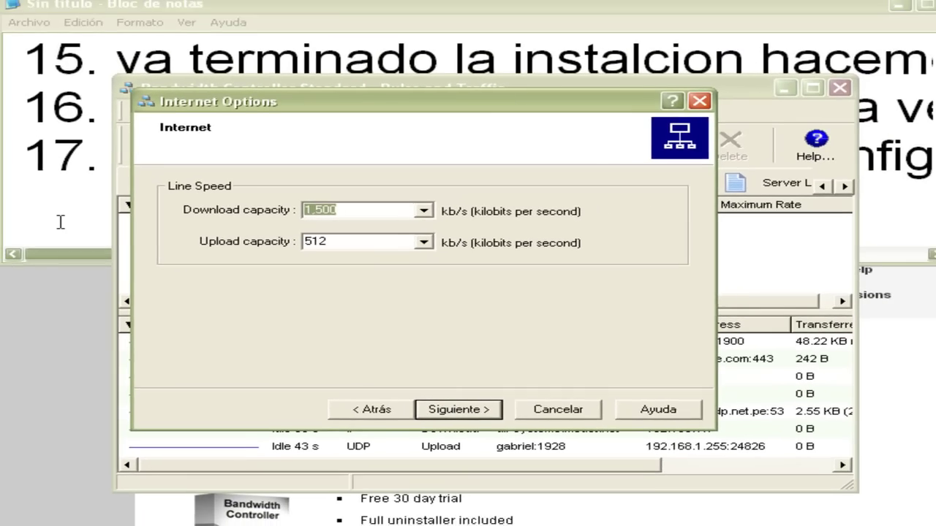
Step: Add line "18. siguiente" to the note and advance the wizard past the Internet line speed page
left_click(59, 222)
type("1")
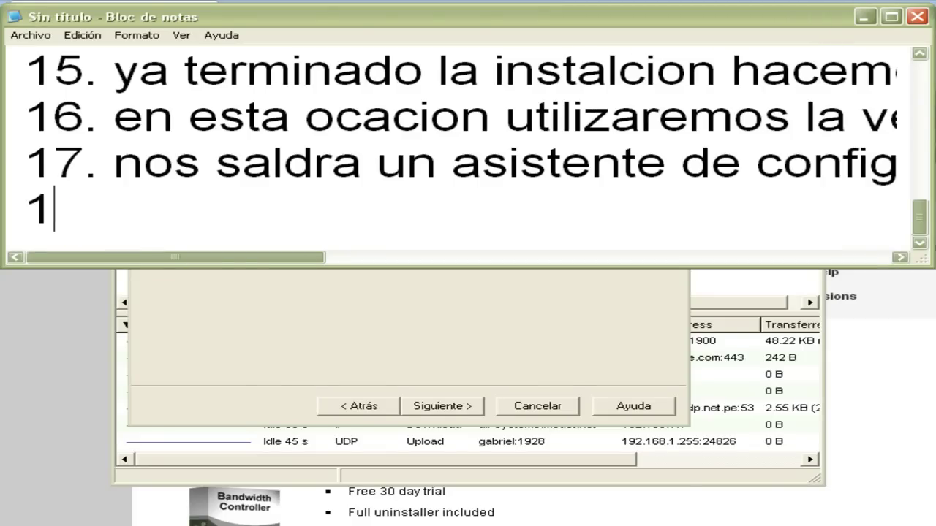
type("8. siguiente")
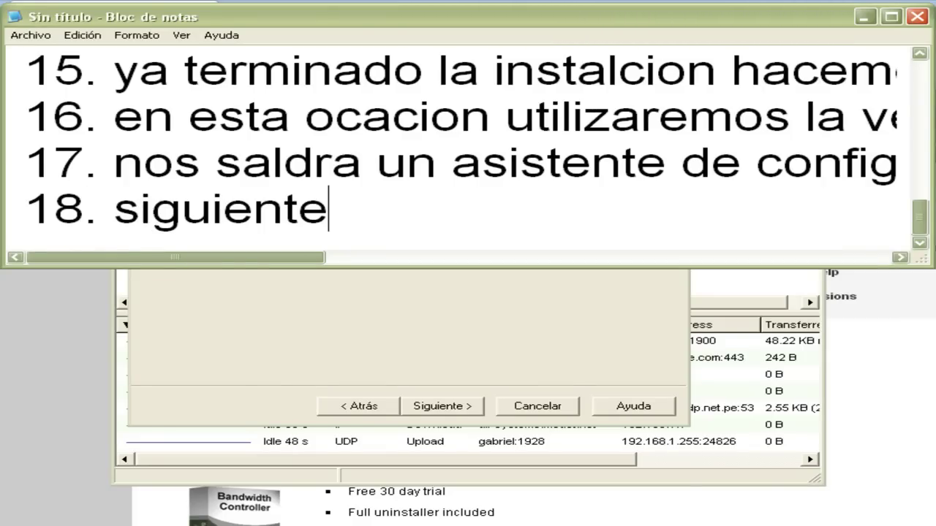
key("Return")
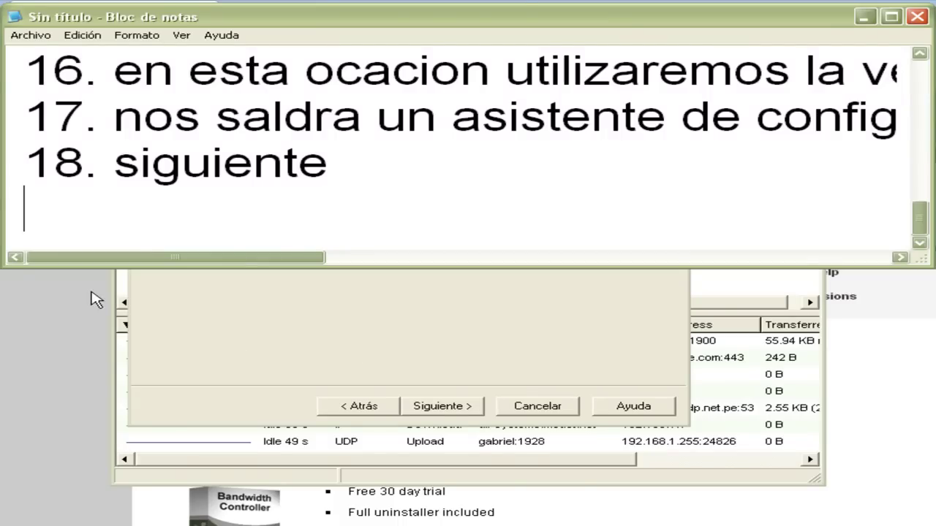
left_click(299, 309)
left_click(424, 411)
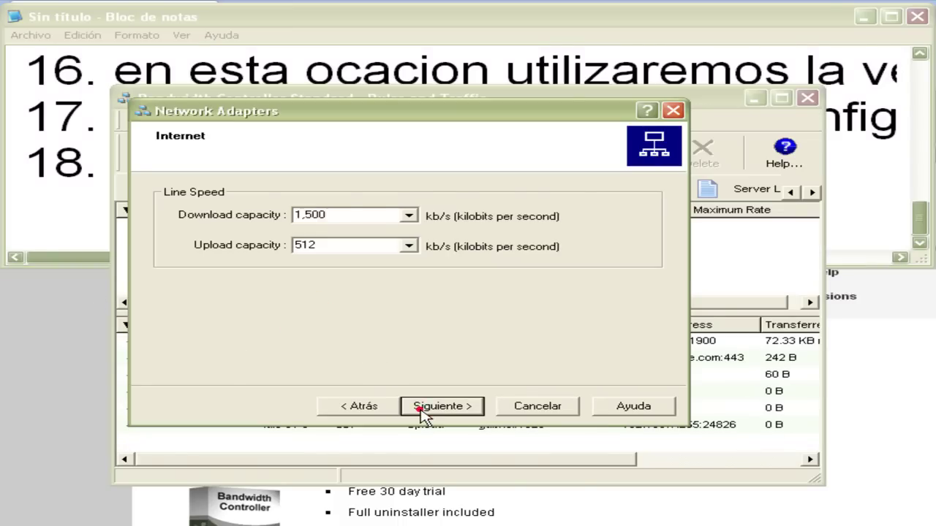
Step: Start line 19 of the note with "aqui hacemos clic en"
left_click(84, 189)
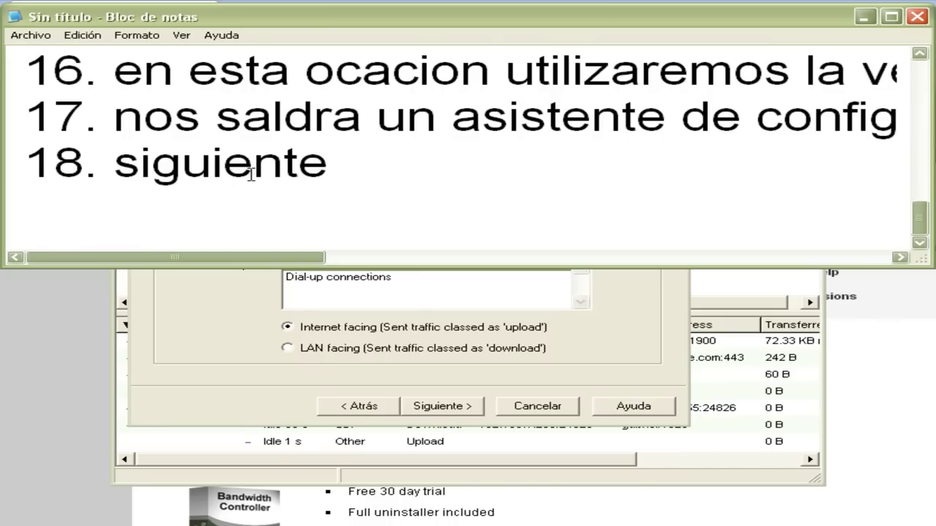
type("19. aqui ")
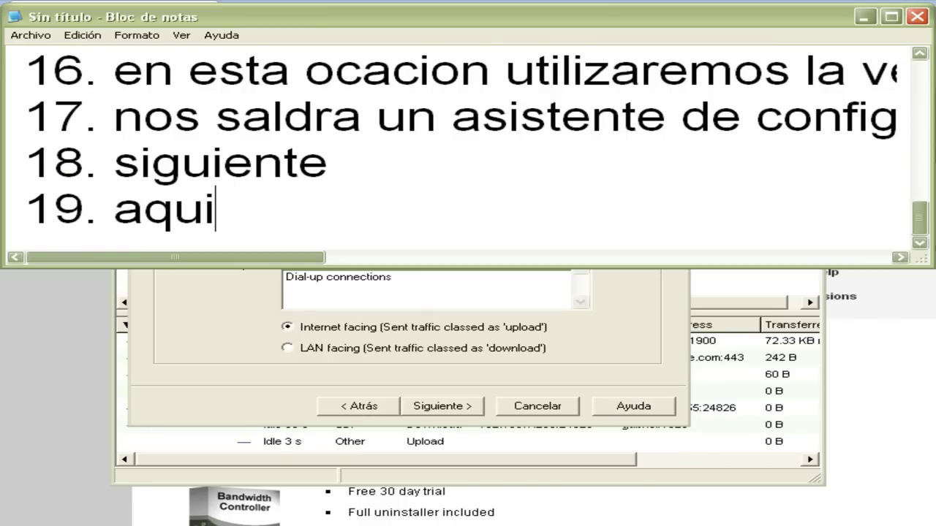
type("ha")
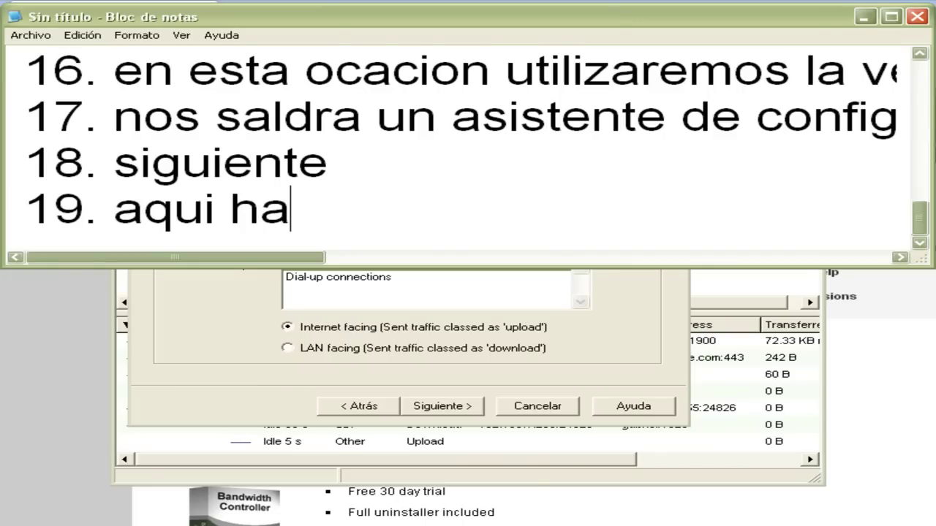
type("cemos clic en")
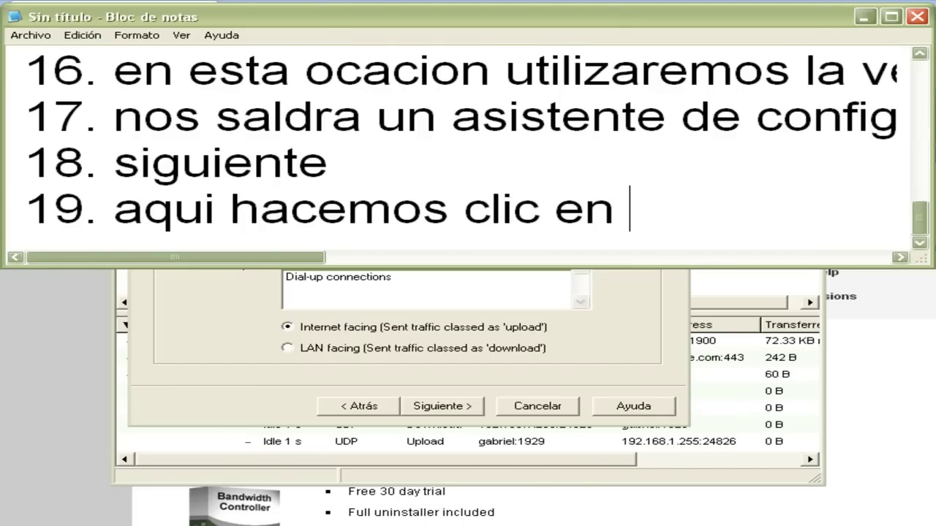
Step: Continue line 19 of the note with "cone" and set the Conexión de área local adapter to LAN facing in the wizard
left_click(625, 328)
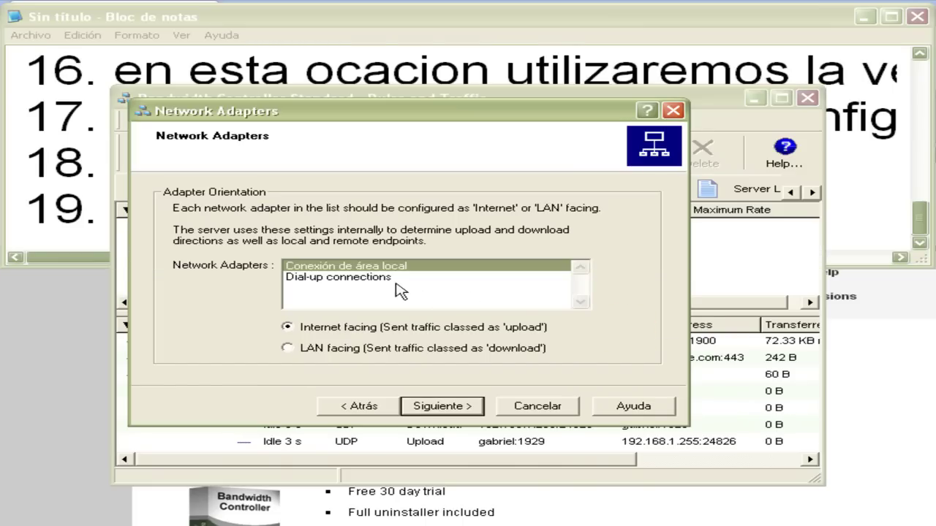
left_click(874, 165)
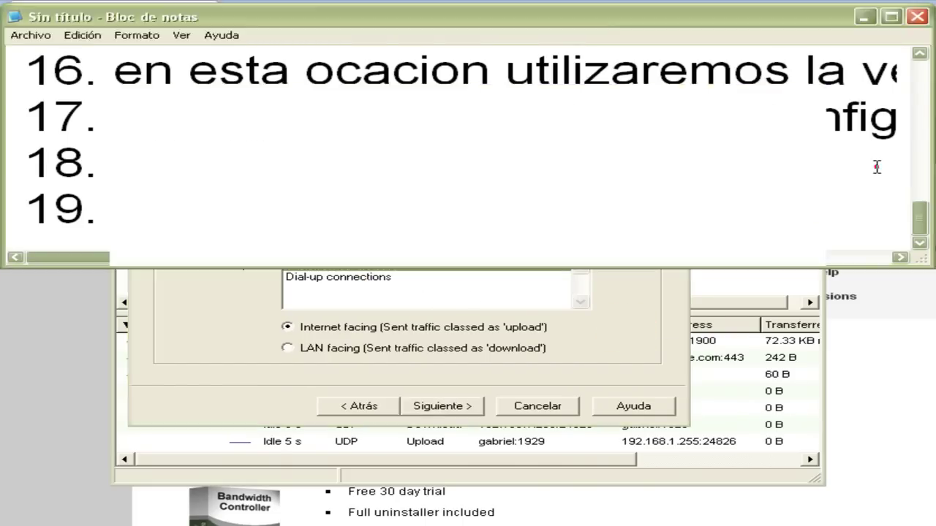
type("conec")
key("BackSpace")
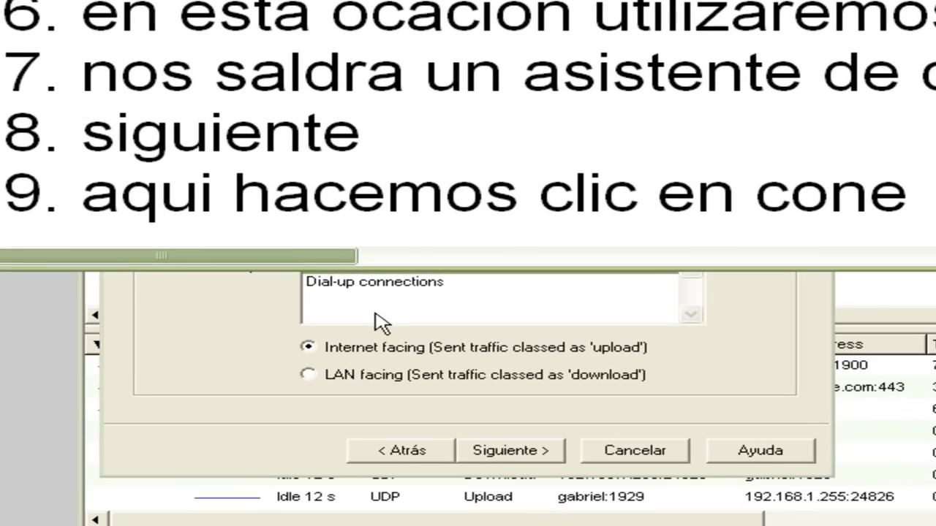
left_click(349, 381)
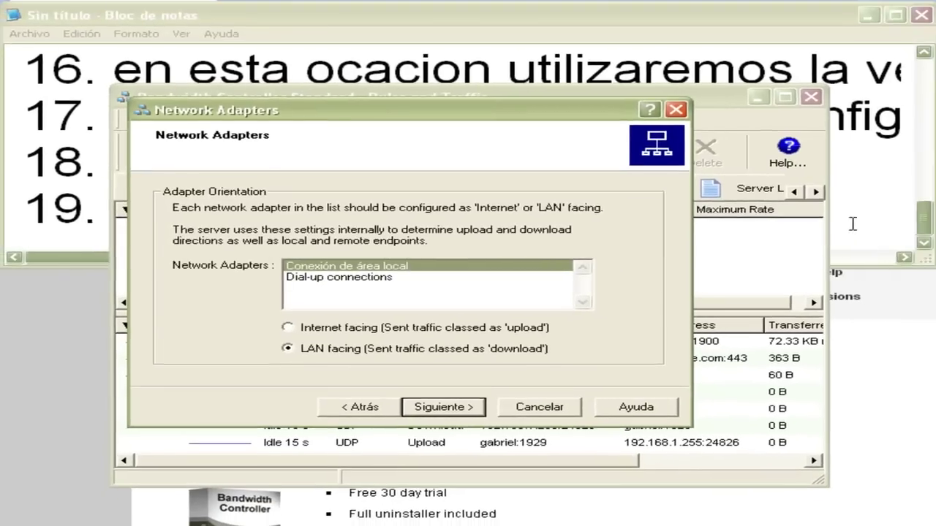
Step: Complete line 19 of the note so it reads "aqui hacemos clic en conexion de area local y en la opcion LAN"
left_click(845, 216)
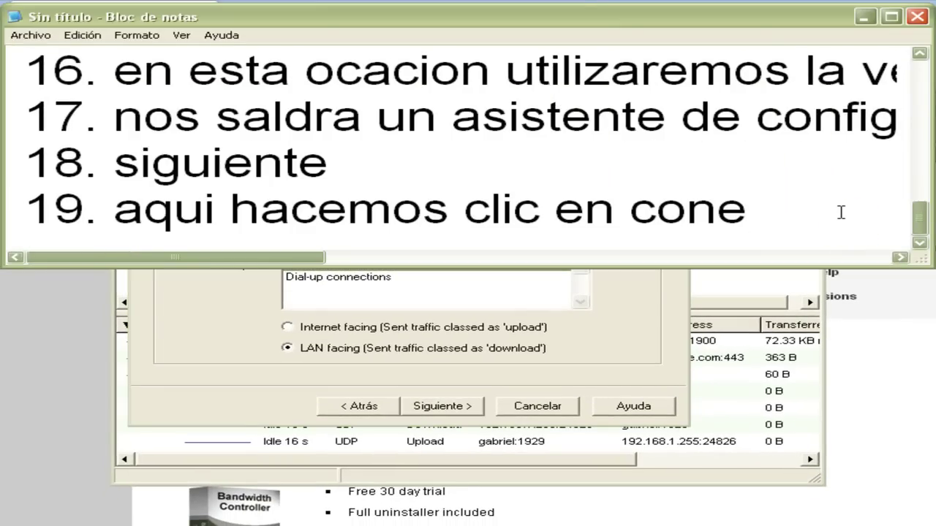
type("xio de area ")
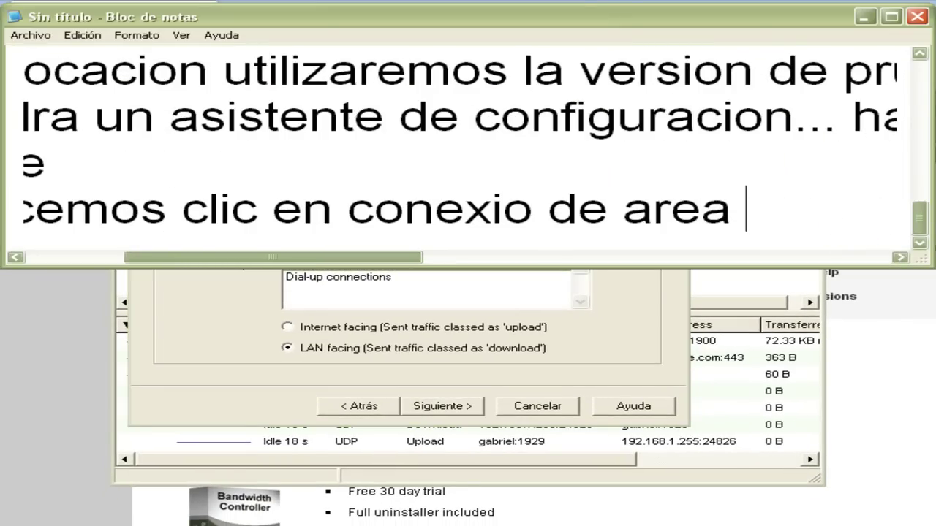
type("local y ")
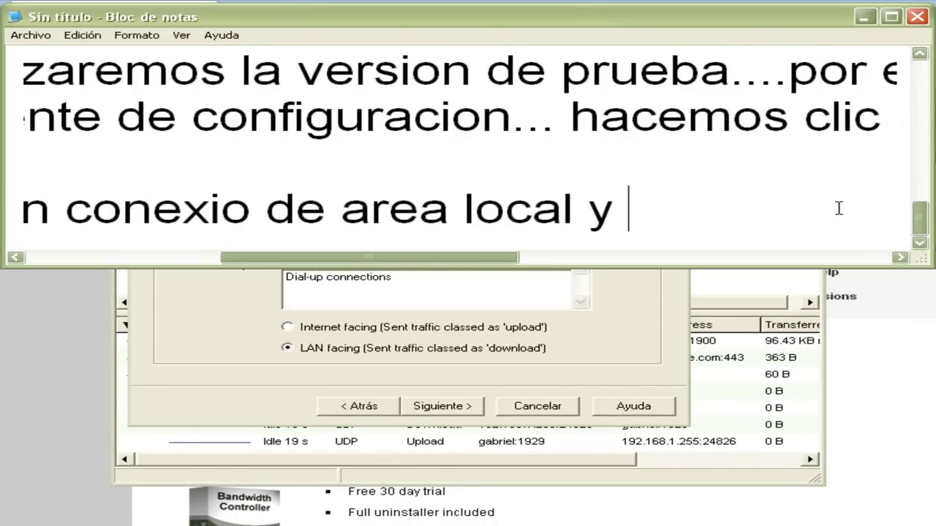
type("en el c")
key("BackSpace")
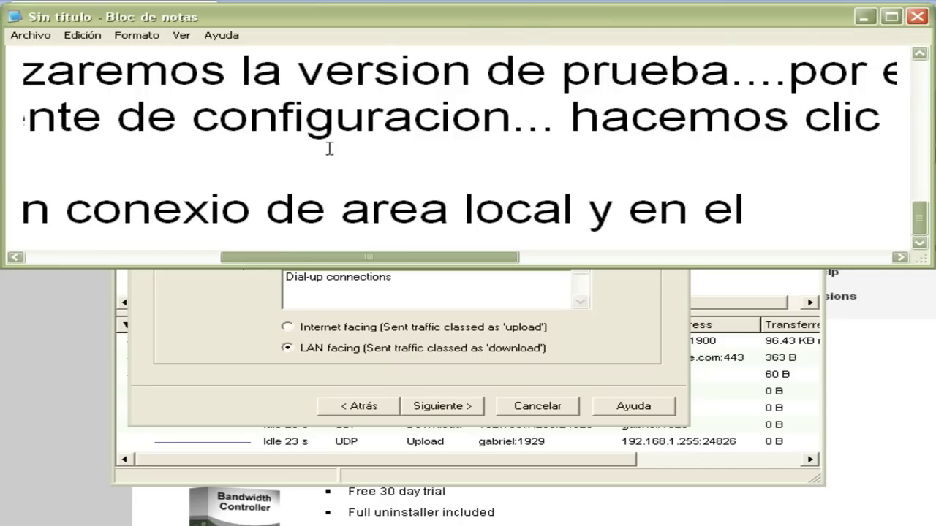
type("n")
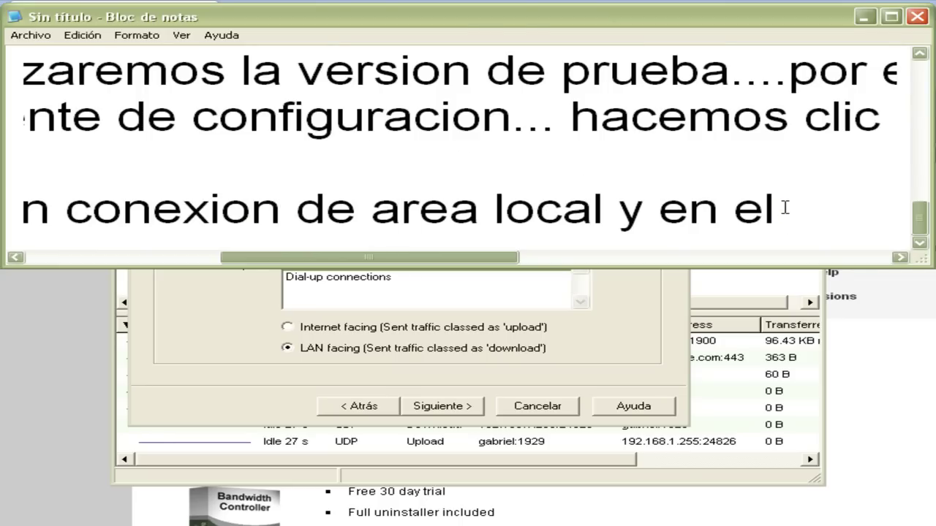
key("BackSpace")
key("BackSpace")
key("BackSpace")
type("la ")
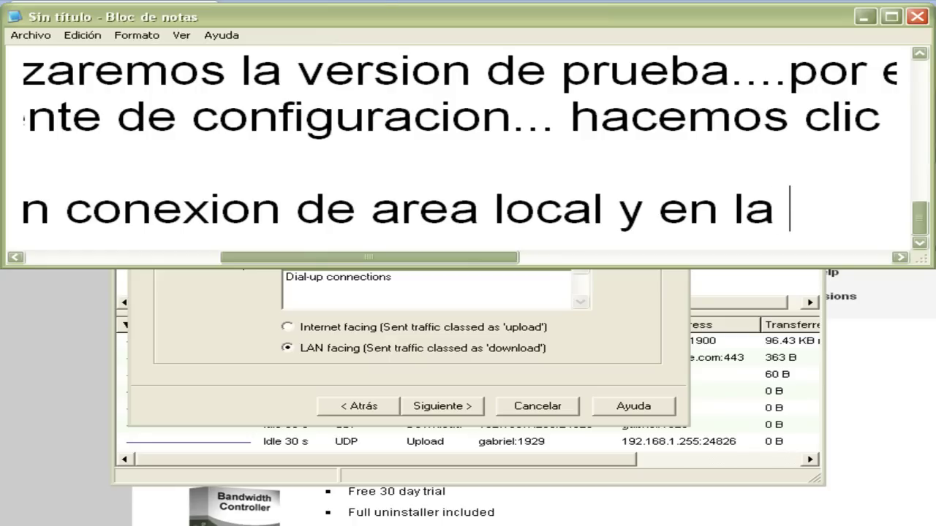
type("opcion LAN")
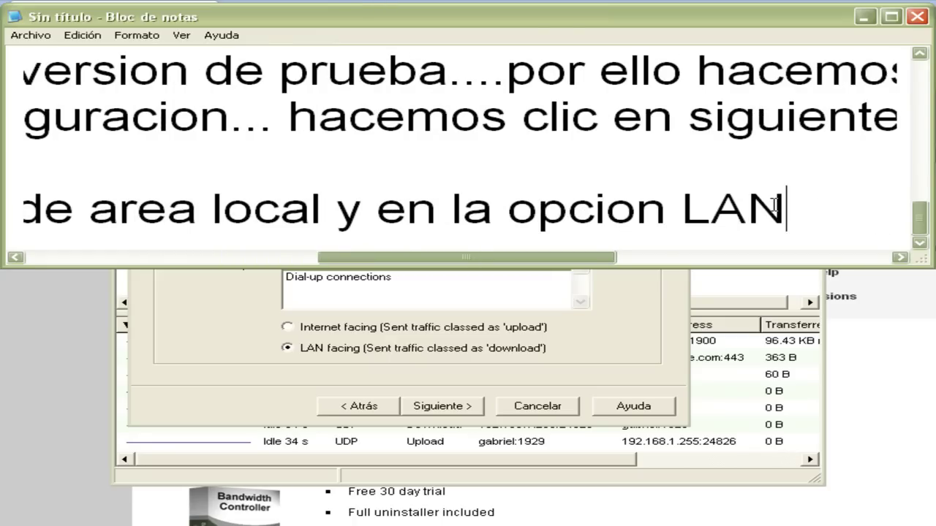
Step: Add line "20. hacemos clic en siguiente" to the note and advance the wizard past the Network Adapters page
key("Return")
type("19")
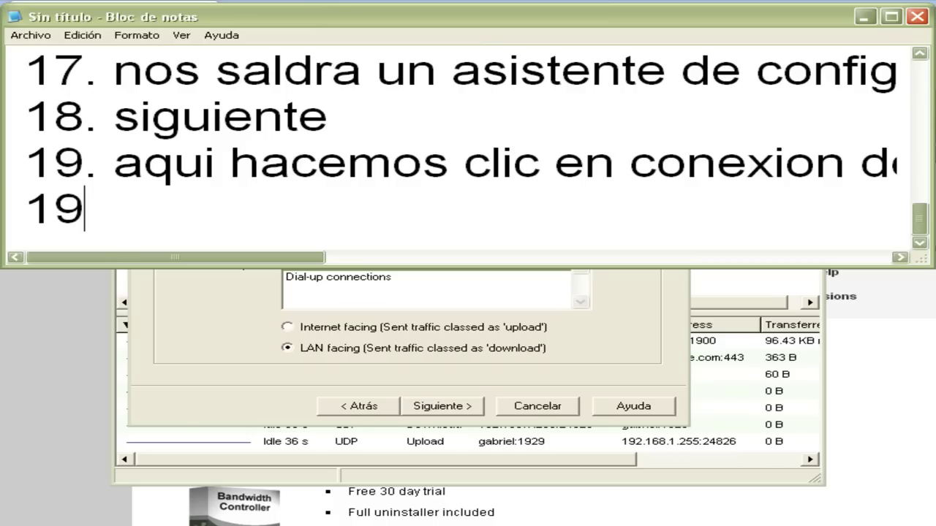
key("BackSpace")
key("BackSpace")
type("20. hacemos cl")
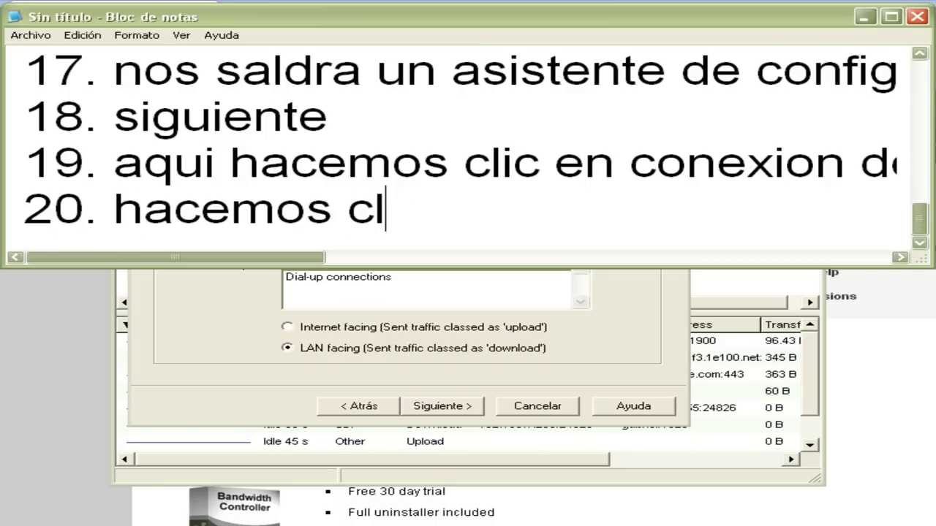
type("ic en siguiente")
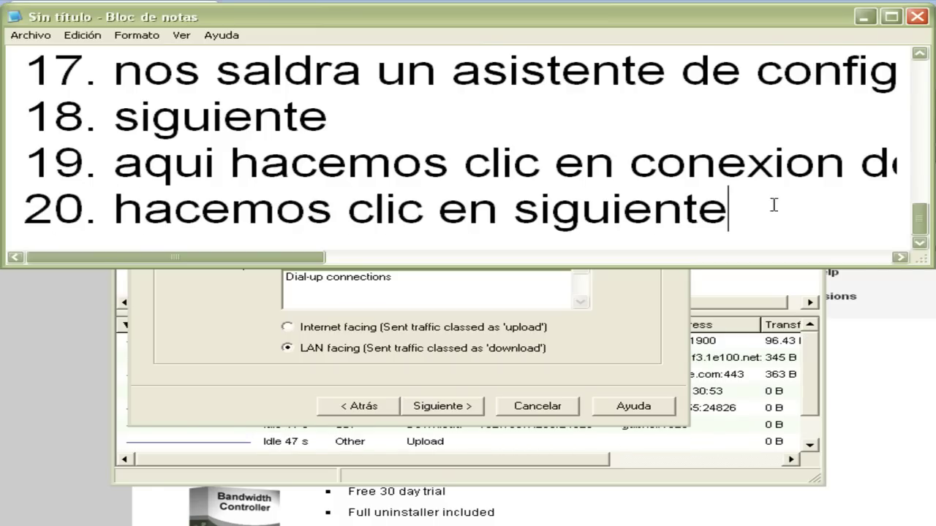
left_click(443, 408)
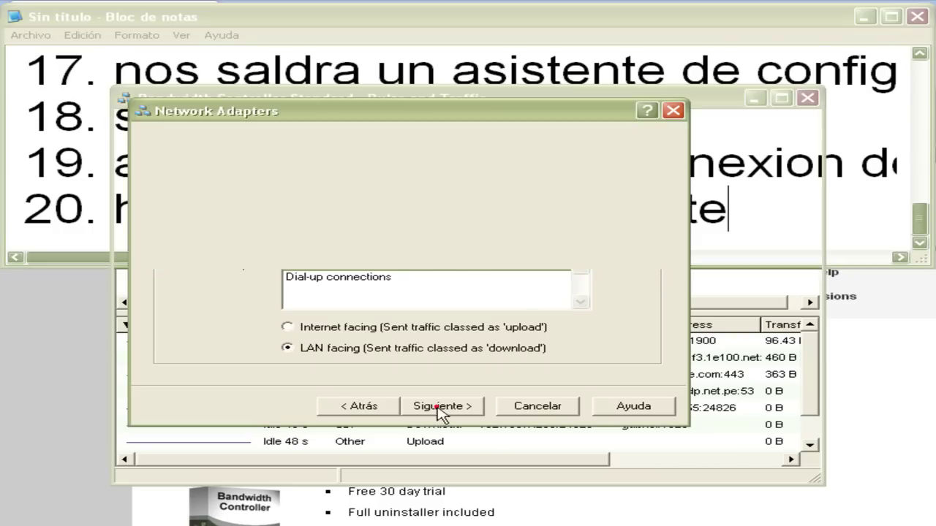
Step: Add line "21.FINALIZAR" to the note and finish the Network Configuration Wizard
left_click(812, 37)
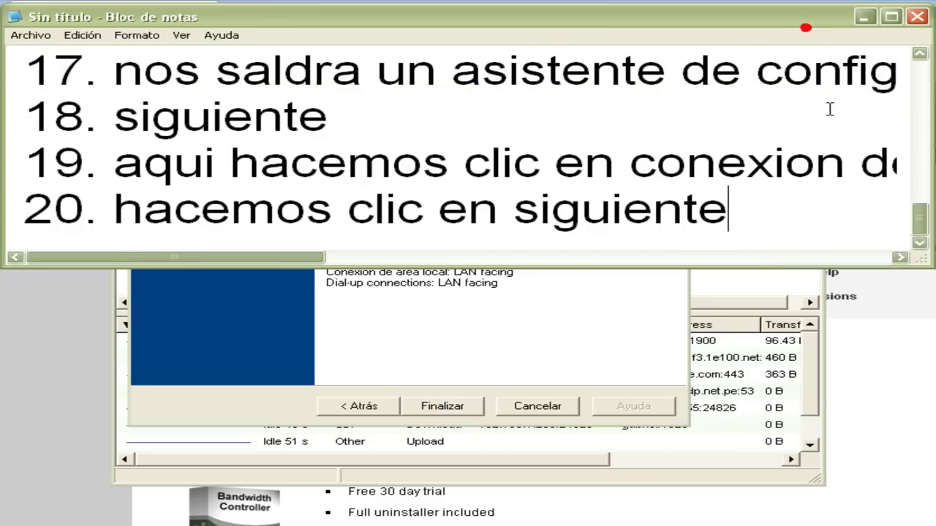
key("Return")
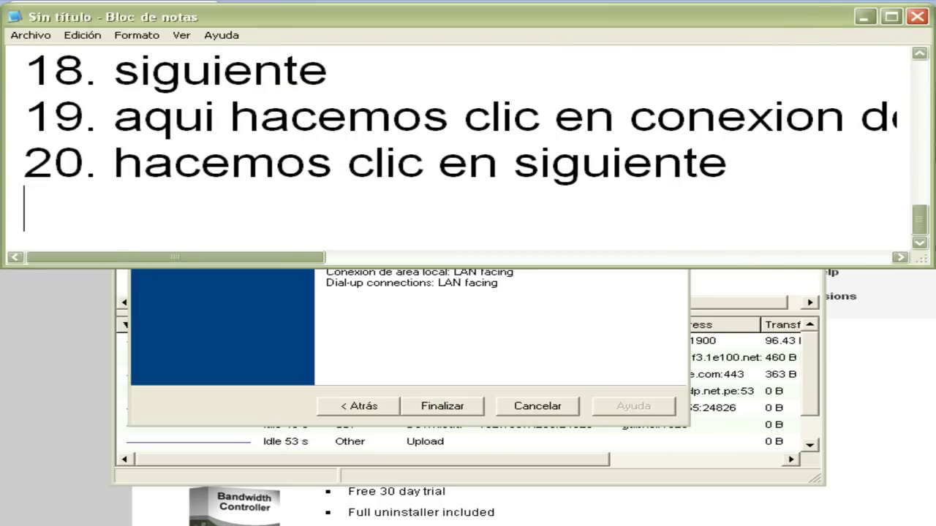
type("21.FINALIZAE")
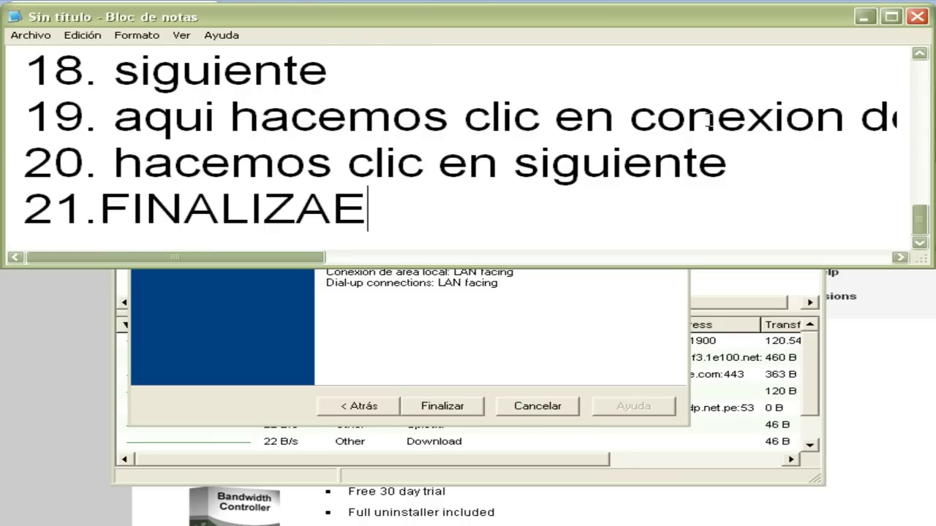
key("BackSpace")
type("R")
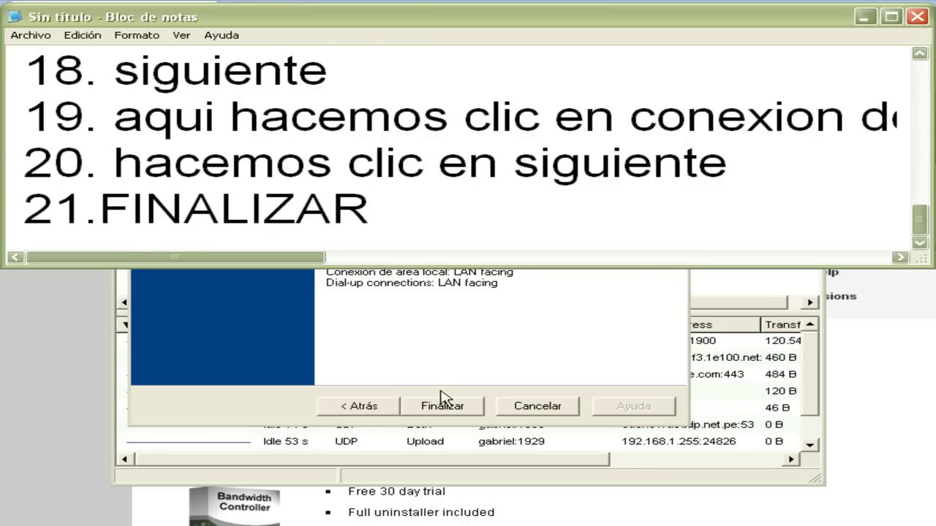
left_click(442, 407)
key("F10")
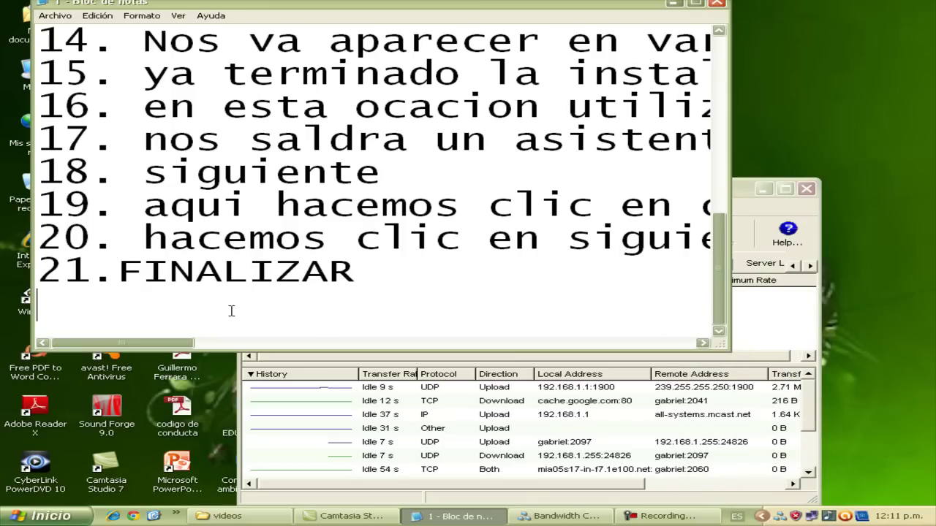
Step: Add an underscore separator line below line 21 of the note, followed by the line "ahora configuramos el programa"
type("___________________________")
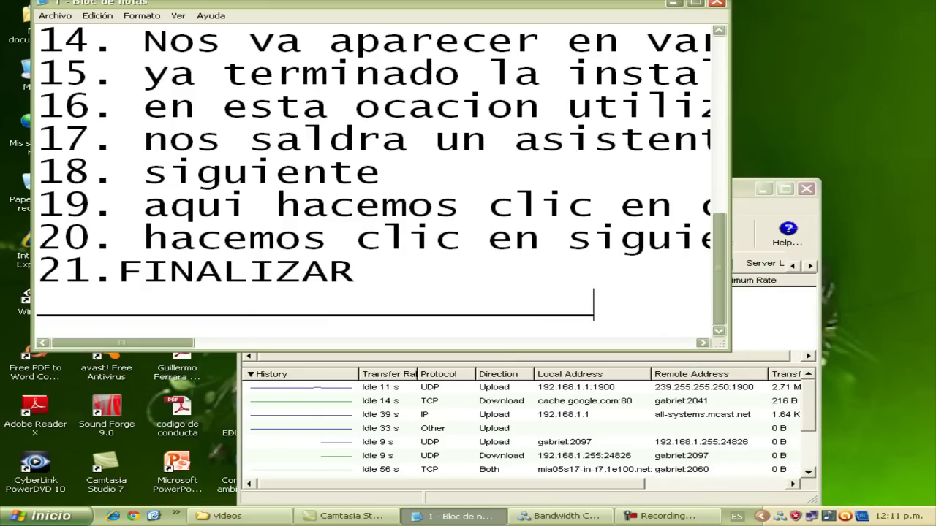
key("Return")
type("ahora ")
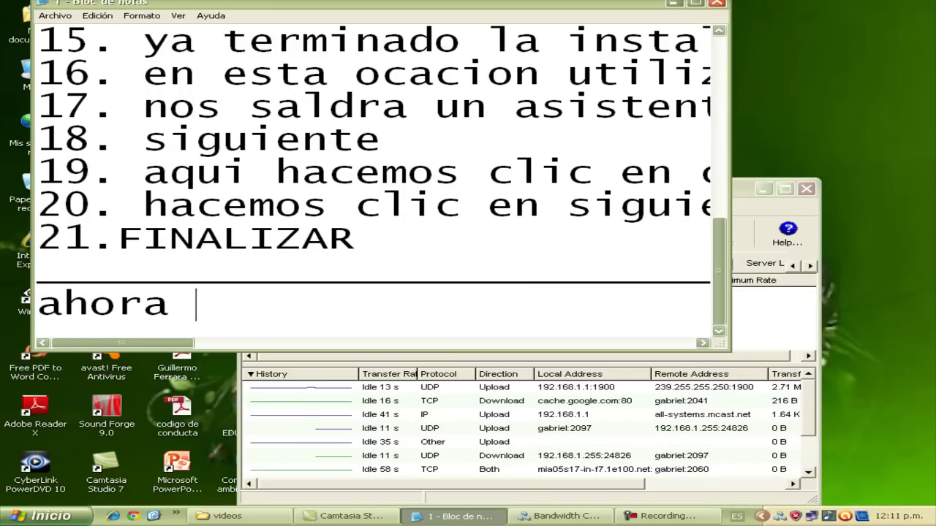
type("configura")
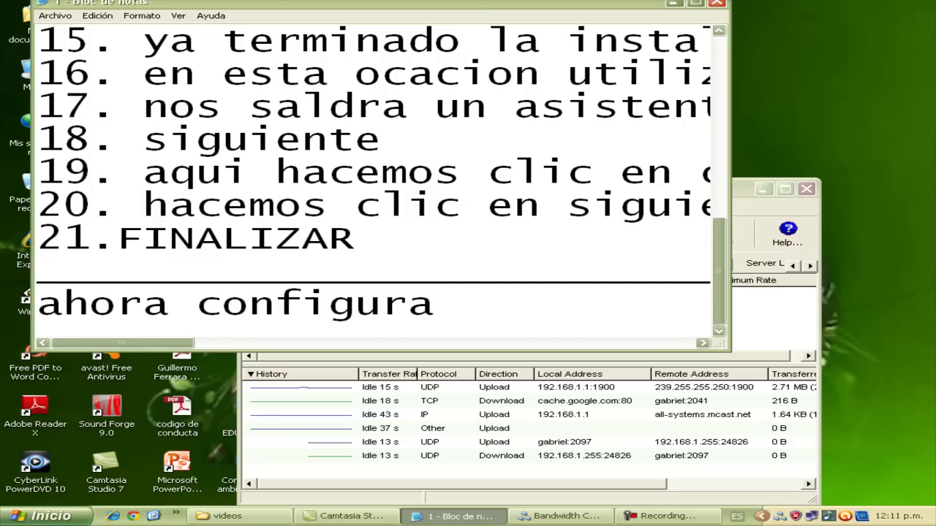
type("mos el p")
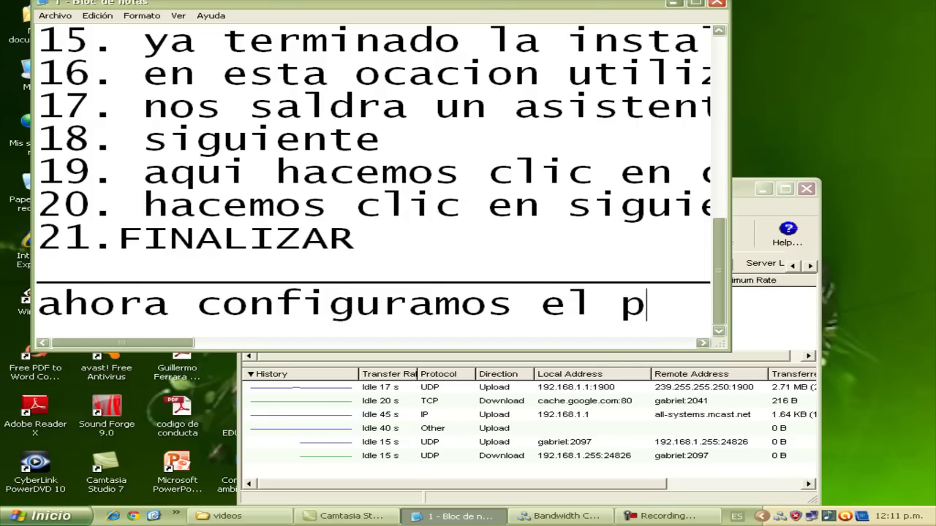
type("rograma de")
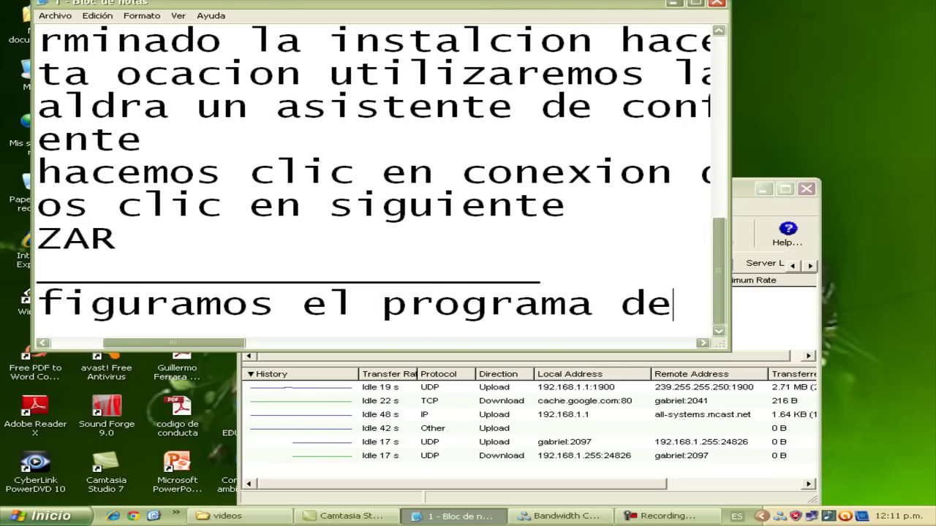
key("BackSpace")
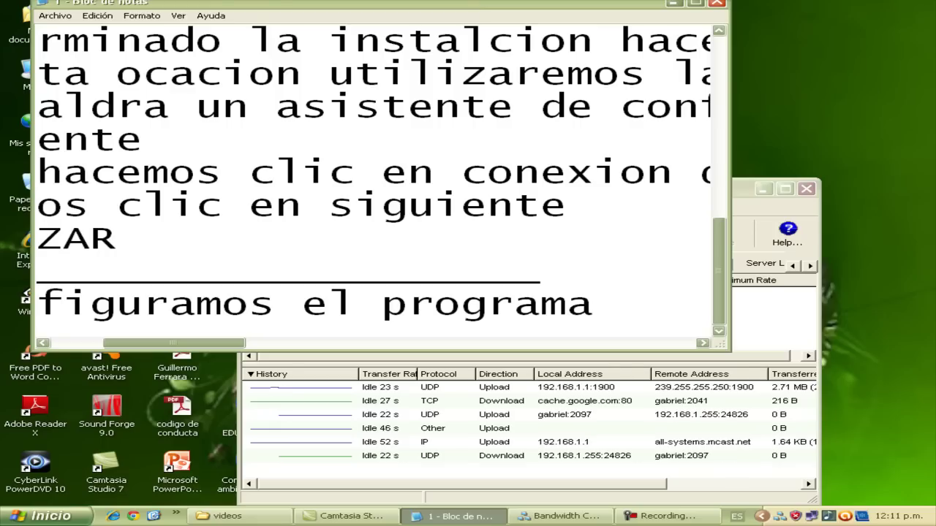
Step: Add the lines "para ello hacemos clic en" and "and rule" to the note, checking the command's name in Bandwidth Controller
key("Return")
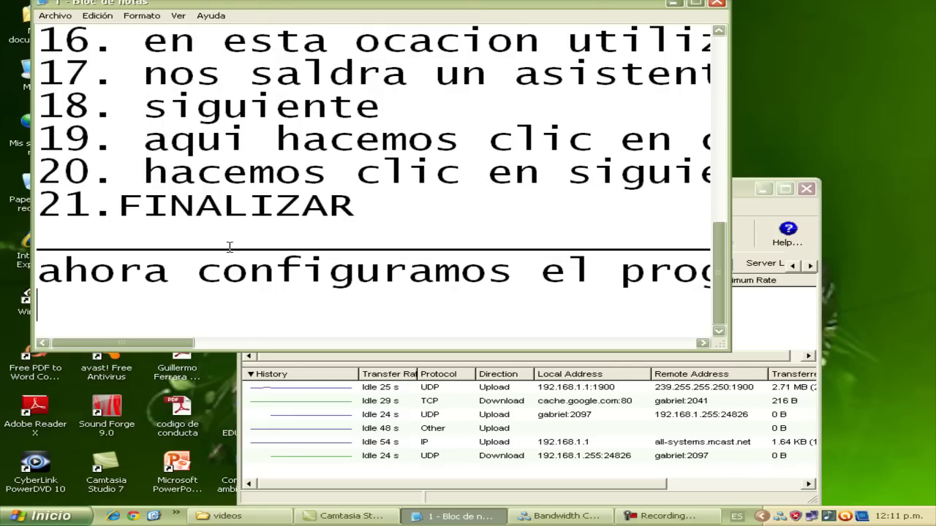
type("para el")
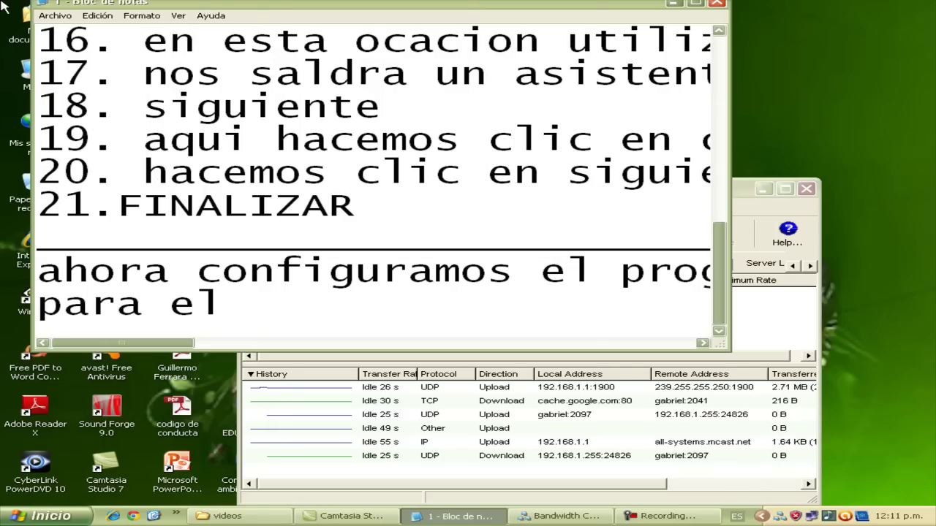
type("lo hacemos clic en")
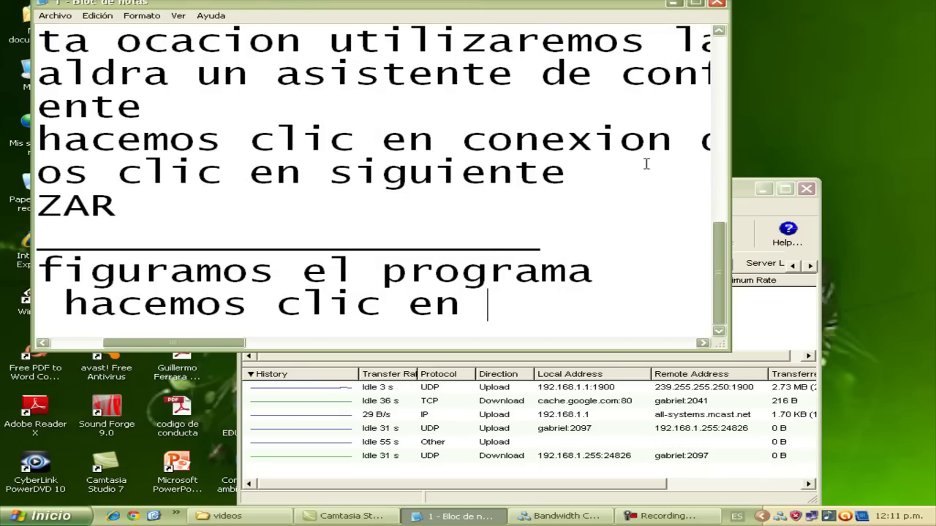
left_click(742, 218)
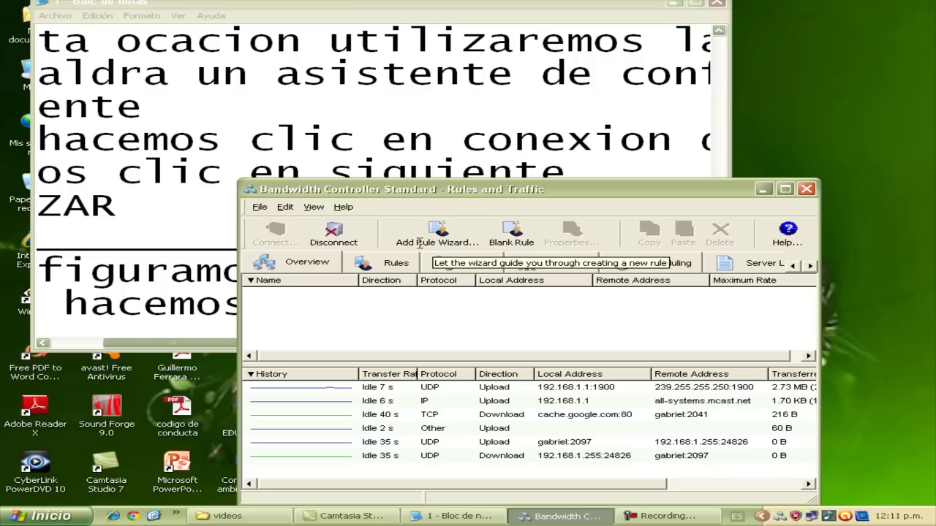
key("alt+Tab")
left_click(477, 307)
key("Return")
type("and")
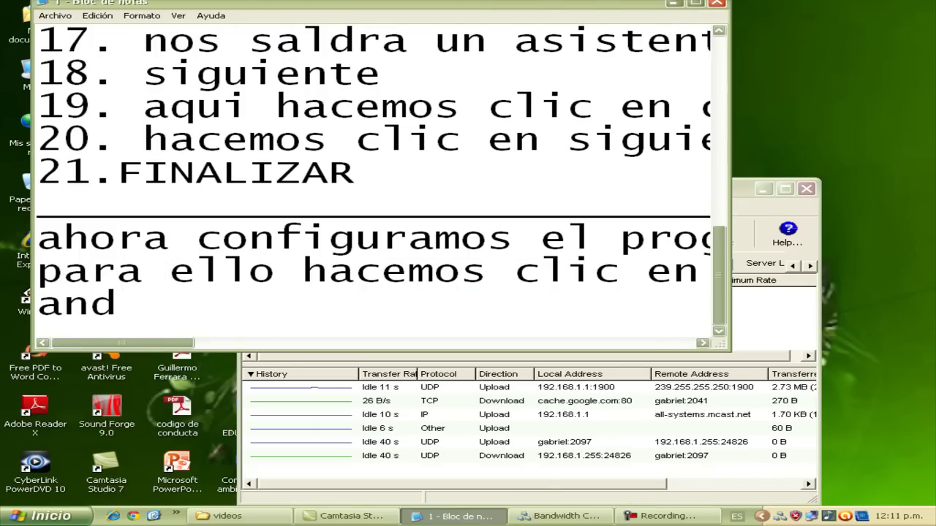
type(" rule")
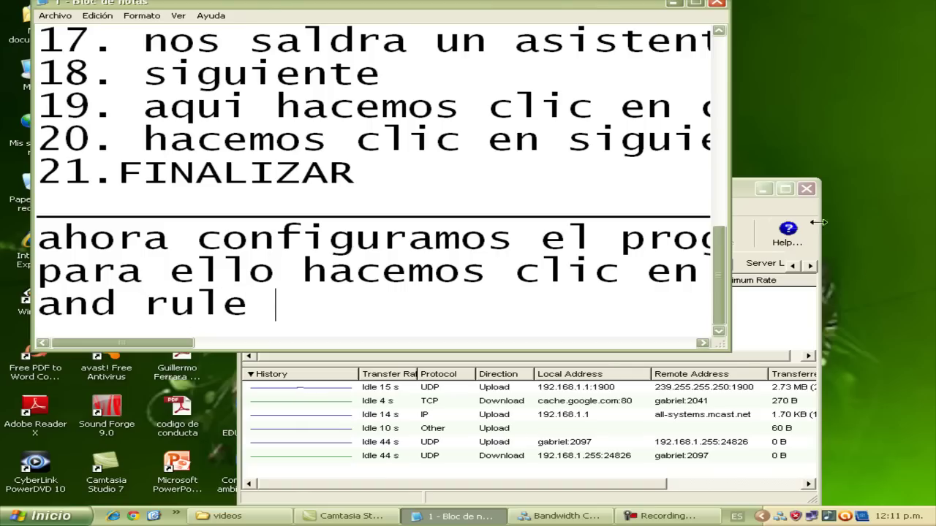
Step: Open the Add Rule Wizard in Bandwidth Controller and start a new line in the note below "and rule"
left_click(783, 212)
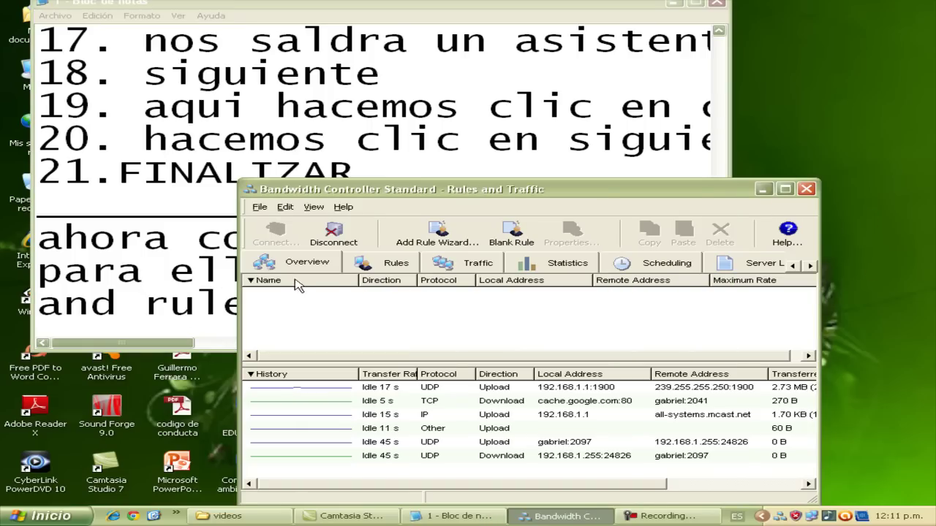
left_click(437, 232)
left_click(58, 306)
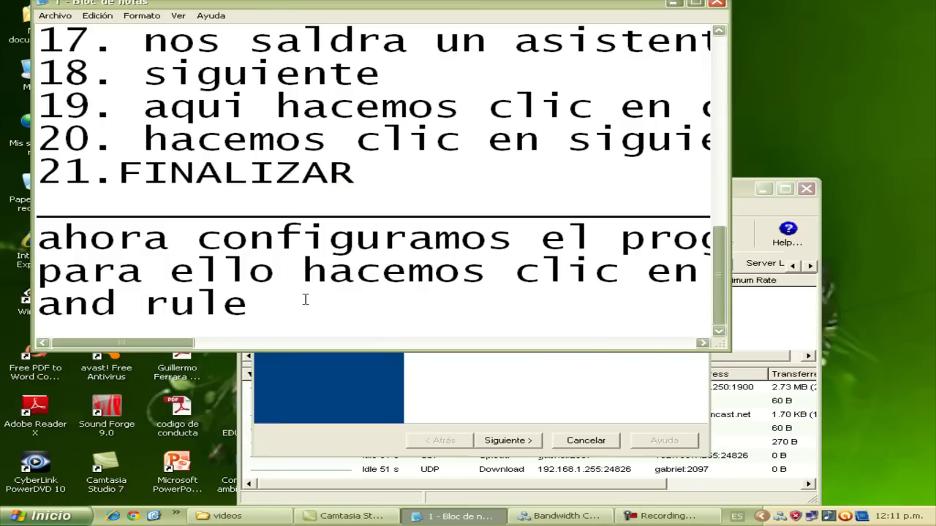
key("BackSpace")
key("Return")
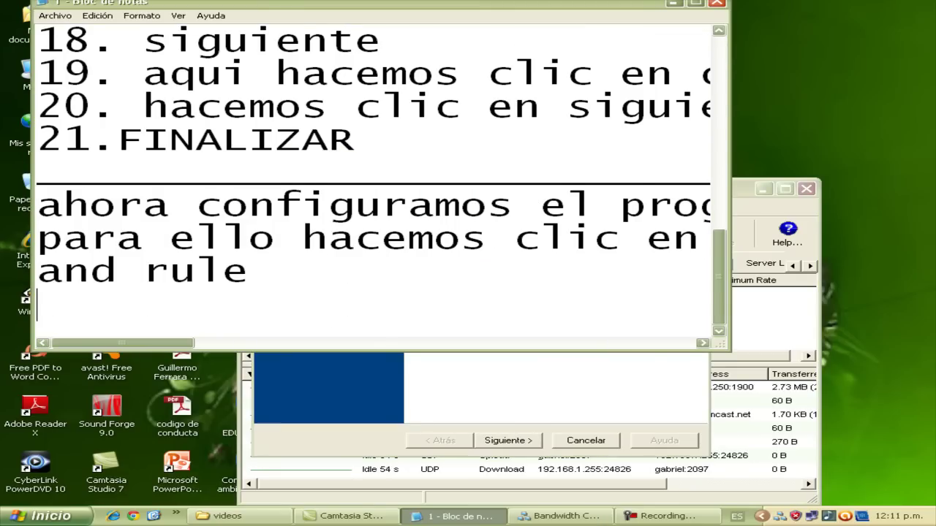
Step: Add the line "nos aparece la ventana de configuracion" to the note below "and rule"
type("noa")
key("BackSpace")
key("BackSpace")
type("s aparece la ventana d")
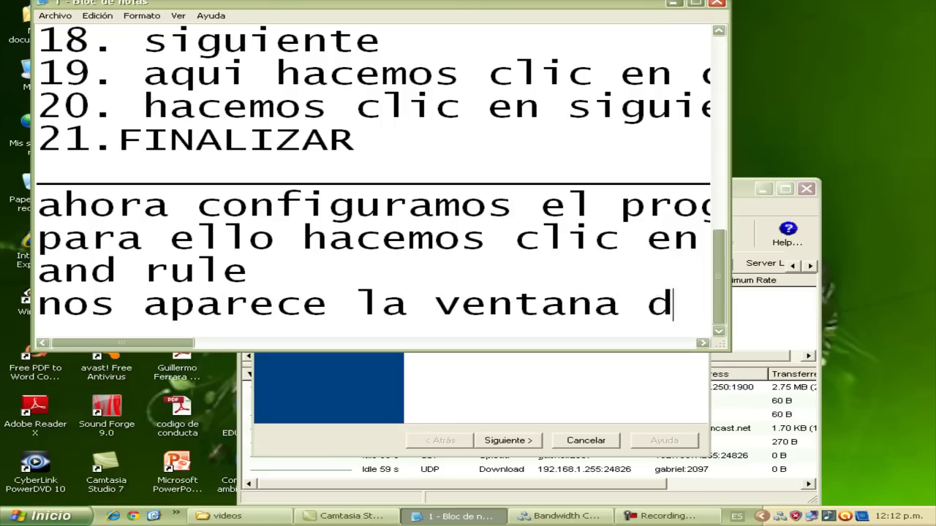
type("e configuracion")
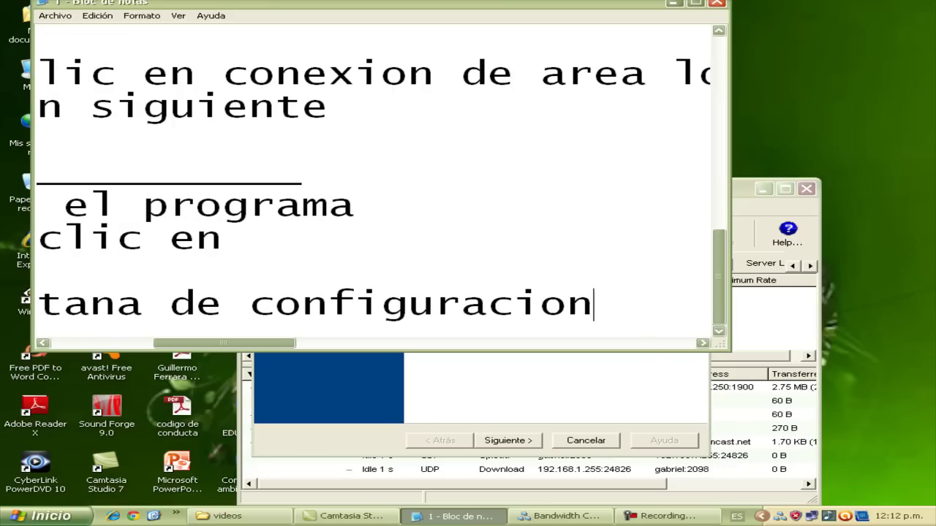
key("Return")
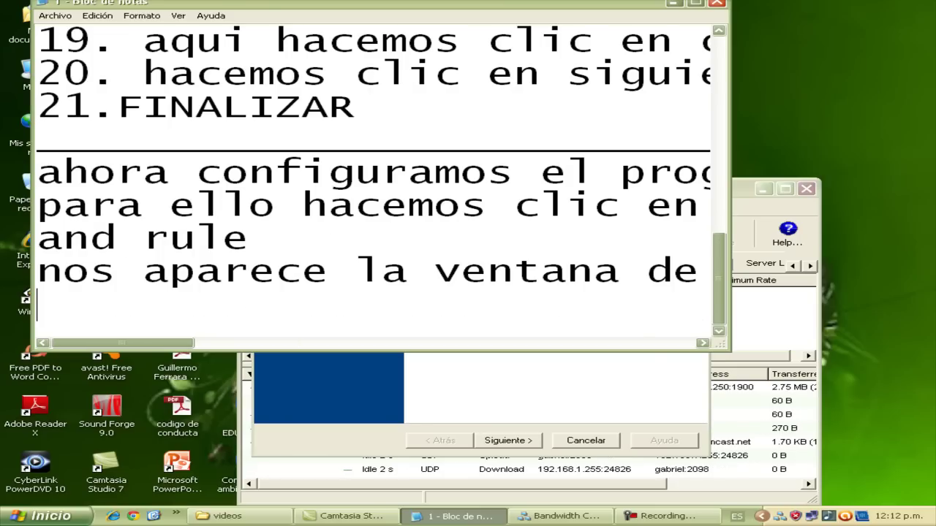
Step: Add the line "hacemos clic en siguiente" to the note and advance the Add Rule Wizard to its Traffic Type page
left_click(365, 381)
left_click(163, 317)
type("hacemos clic e")
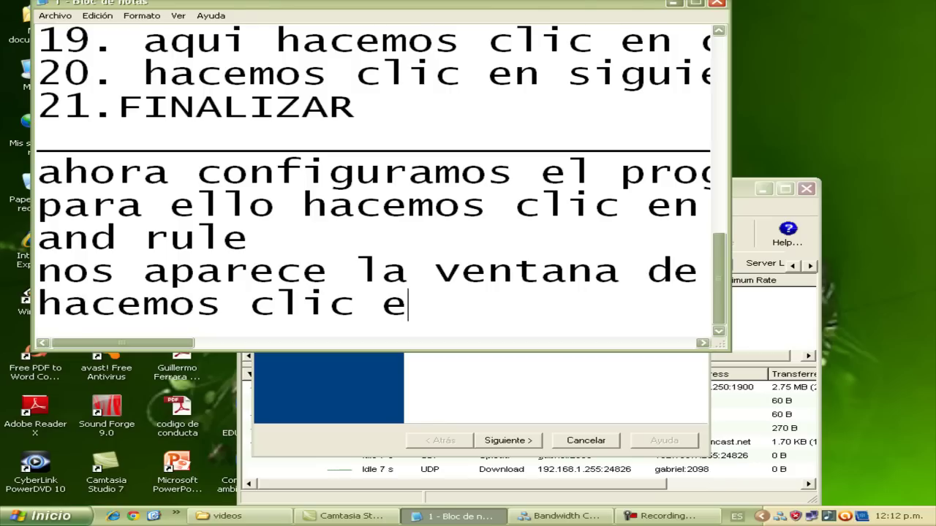
type("n siguiente")
key("Return")
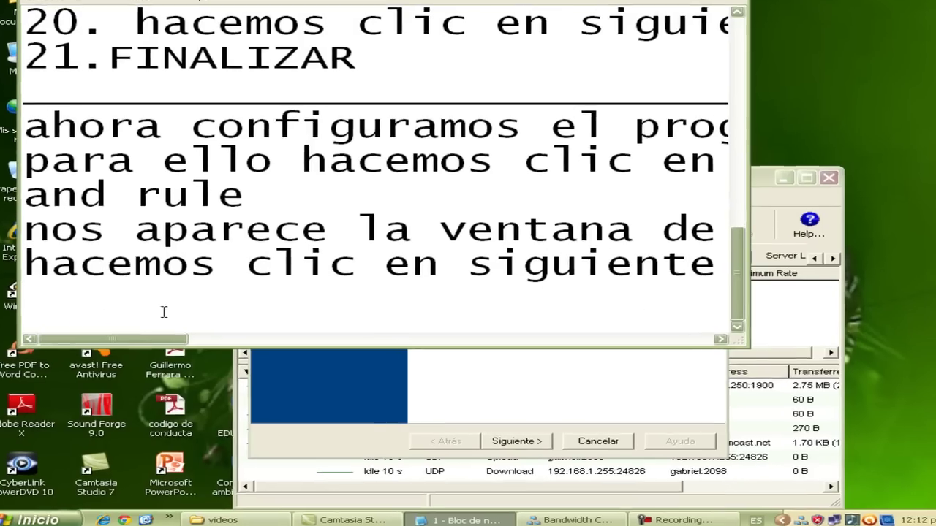
left_click(423, 383)
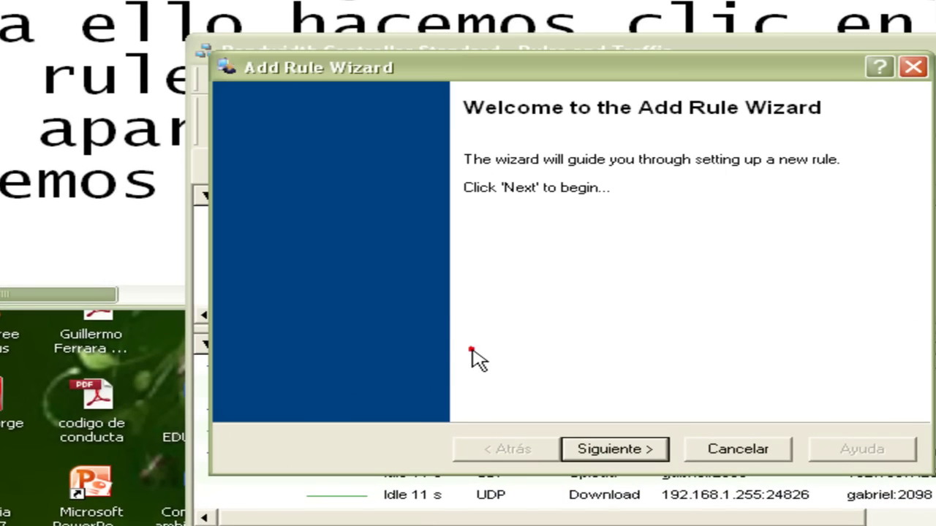
left_click(595, 453)
Step: Add the line "ahora configuramos" to the note and start a new line below it
left_click(49, 256)
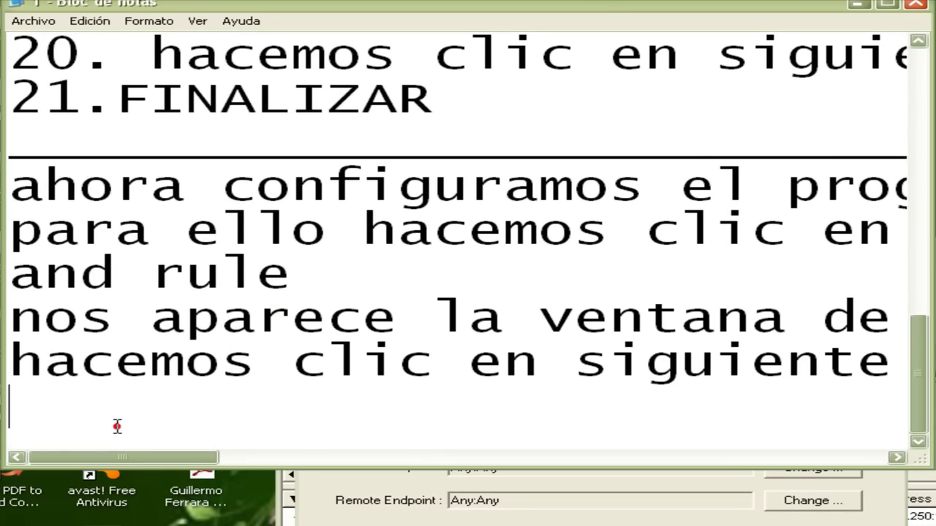
type("ahora con")
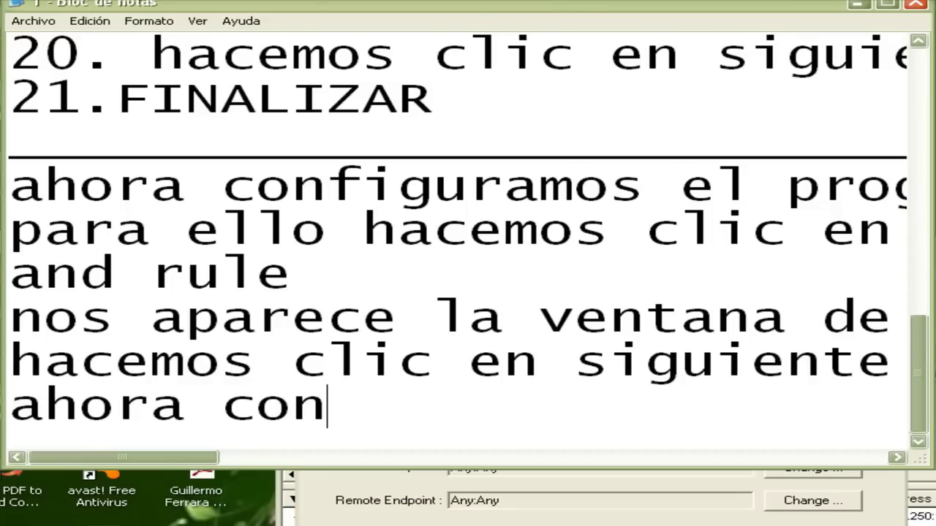
type("figuramos")
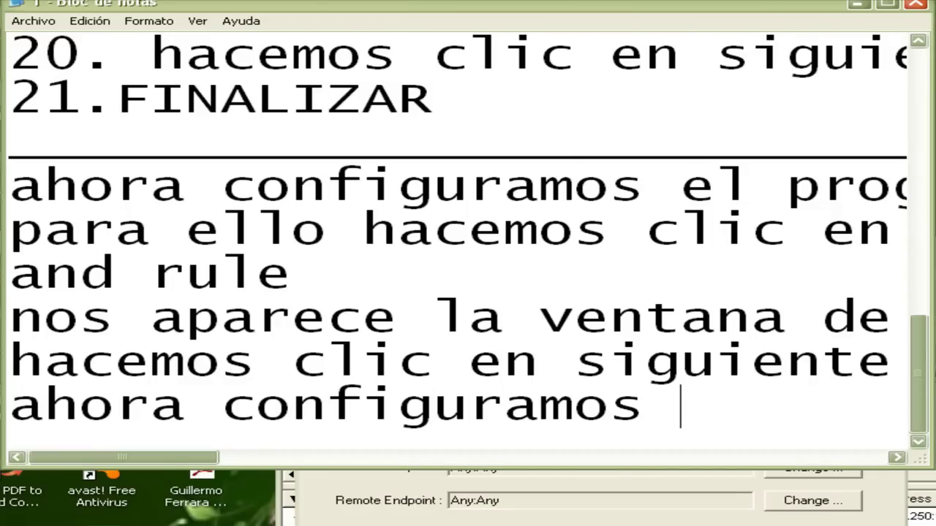
key("Return")
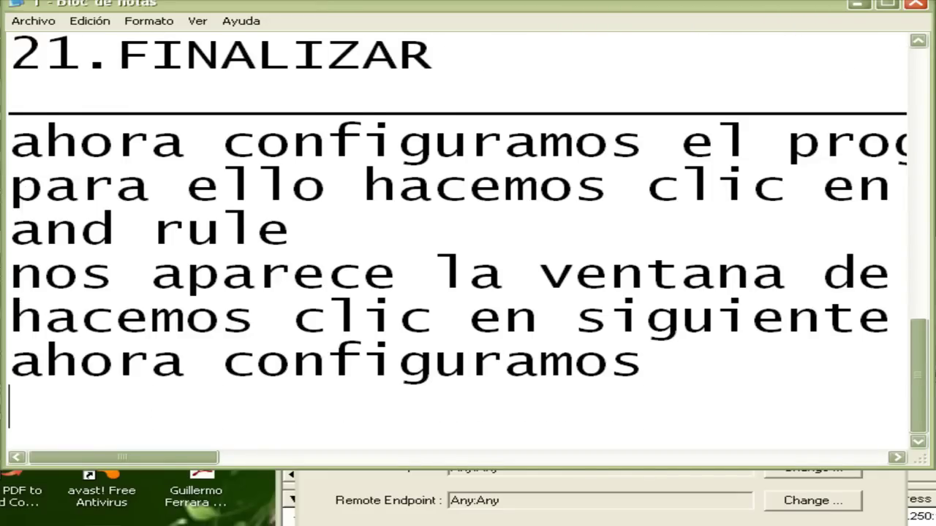
Step: Begin the new note line with "en Networt", checking the adapter field's name in the Add Rule Wizard
left_click(333, 513)
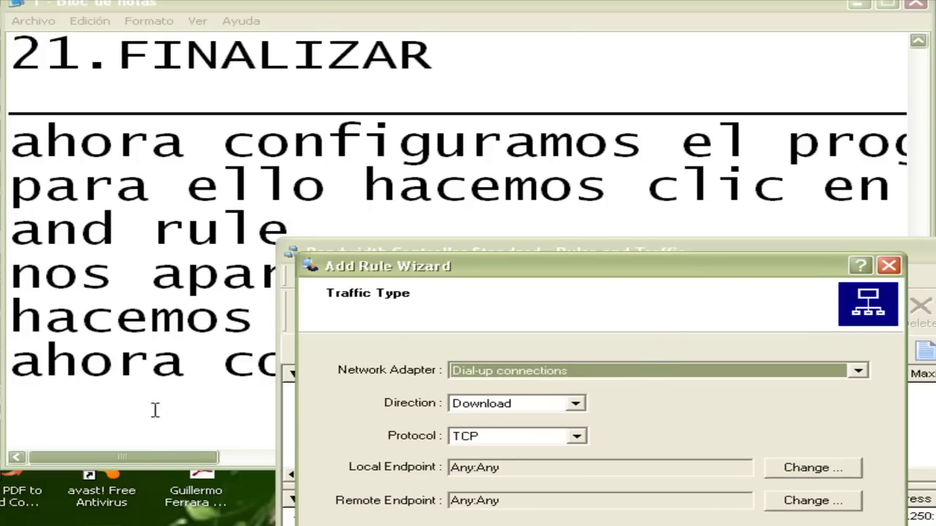
left_click(106, 411)
type("en ")
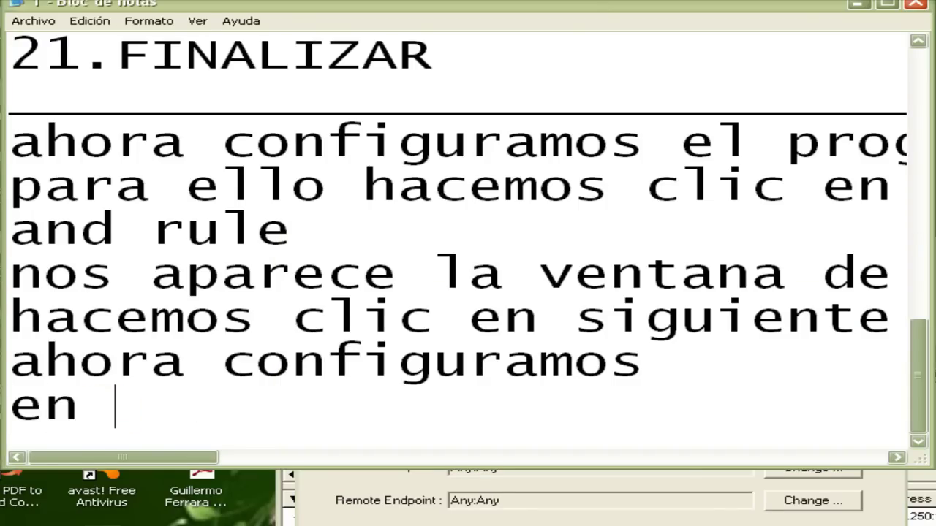
type("N")
key("BackSpace")
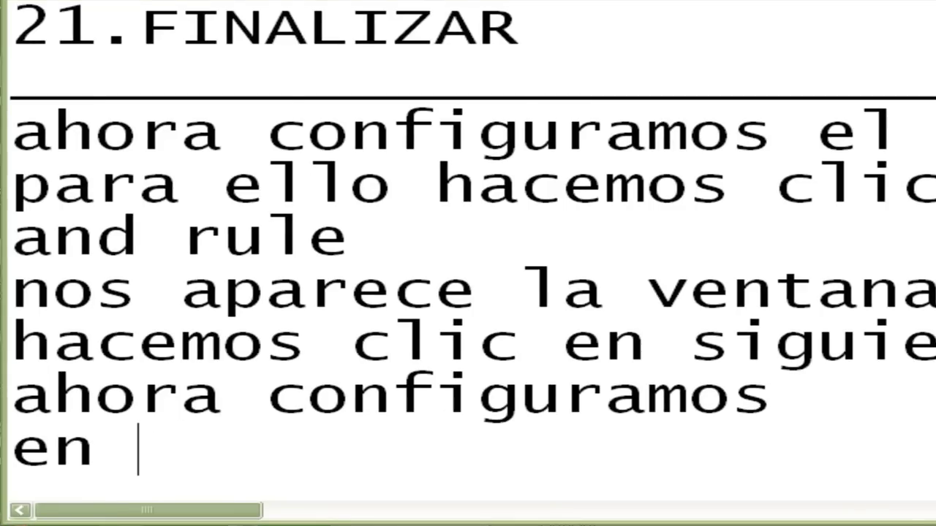
type("Nw")
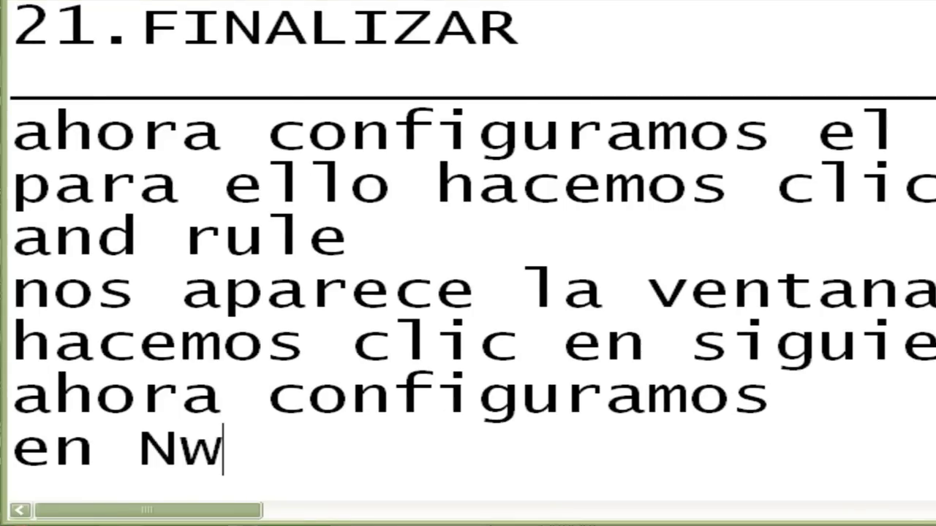
key("BackSpace")
type("etw")
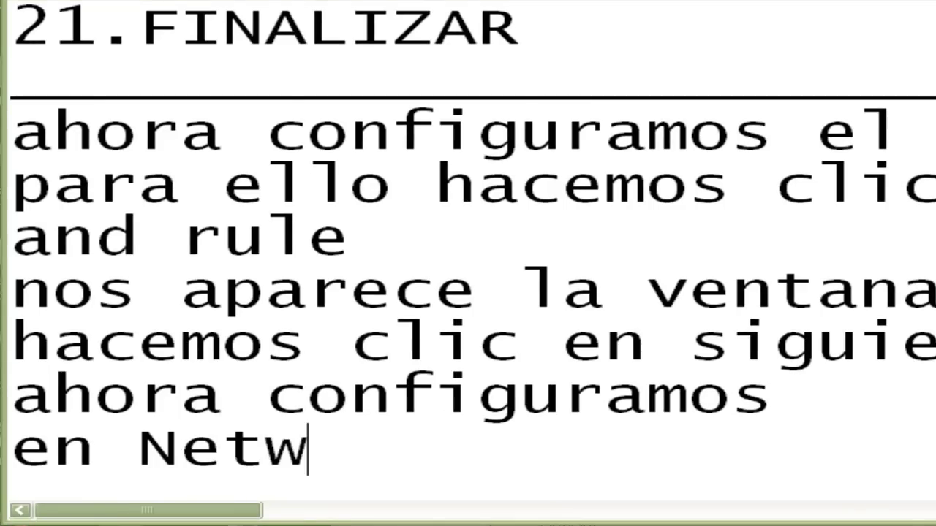
type("o")
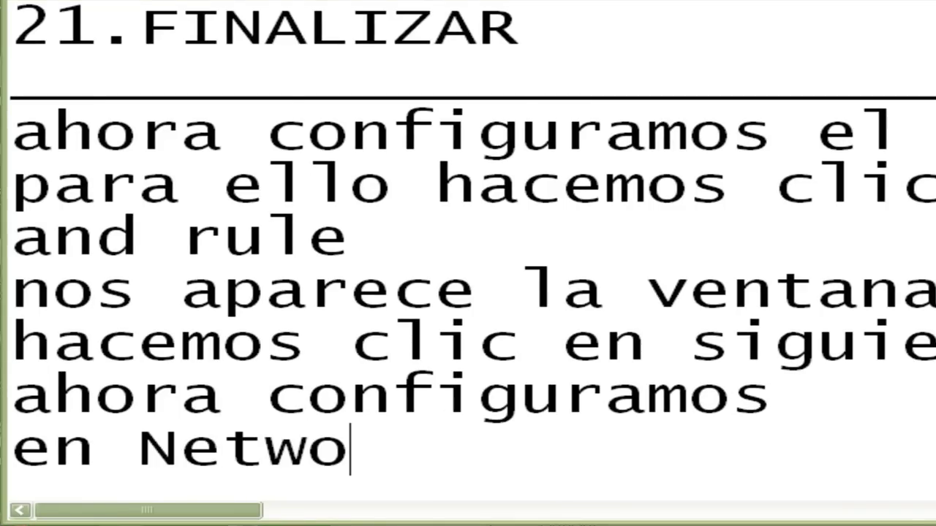
type("e")
key("BackSpace")
type("rt")
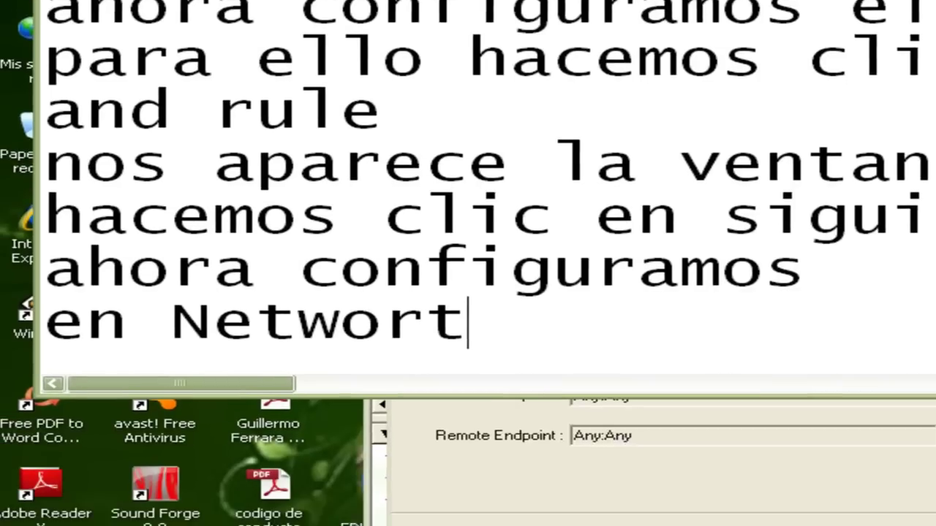
Step: Correct the misspelled word to "Network" after checking the wizard, and complete the line with "ponemos coneccion de area local"
left_click(489, 381)
left_click(320, 269)
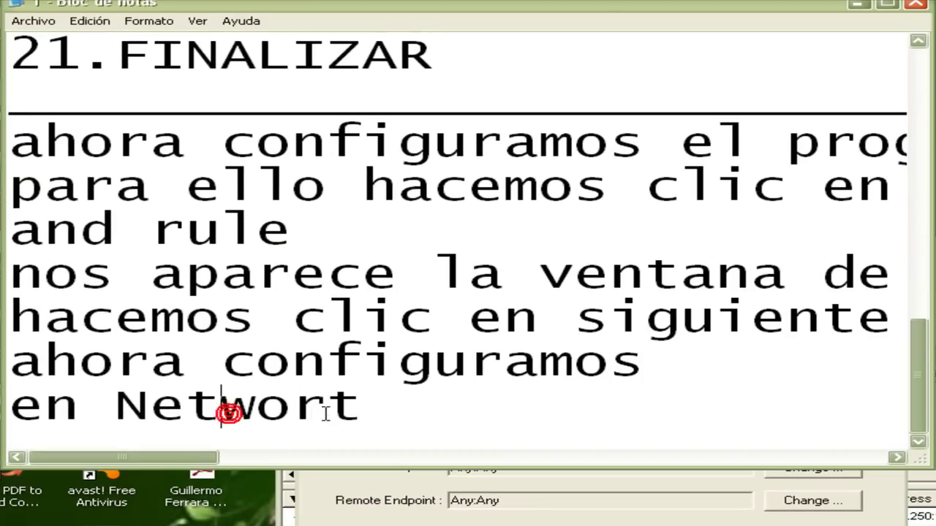
left_click(327, 413)
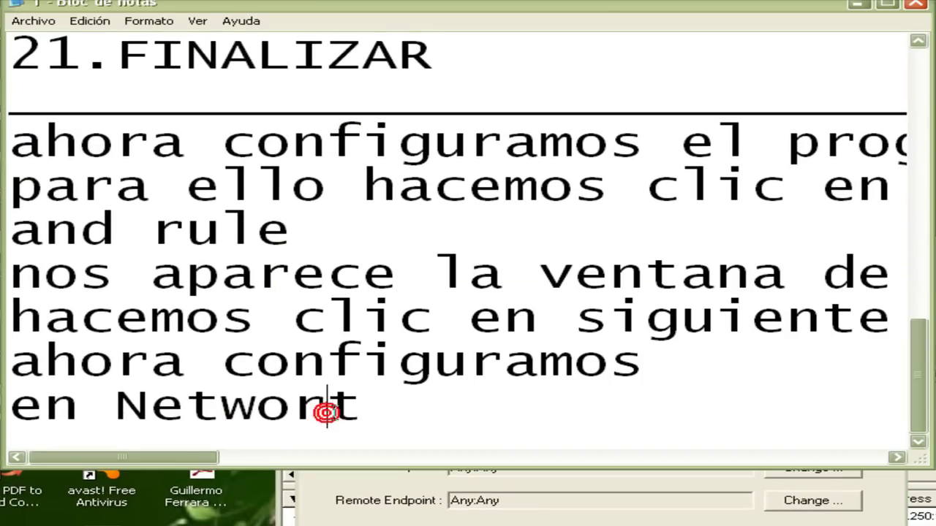
type("k po")
key("BackSpace")
key("BackSpace")
type("ponemos cno")
key("BackSpace")
key("BackSpace")
type("onemos c")
key("BackSpace")
key("BackSpace")
type("eccion ")
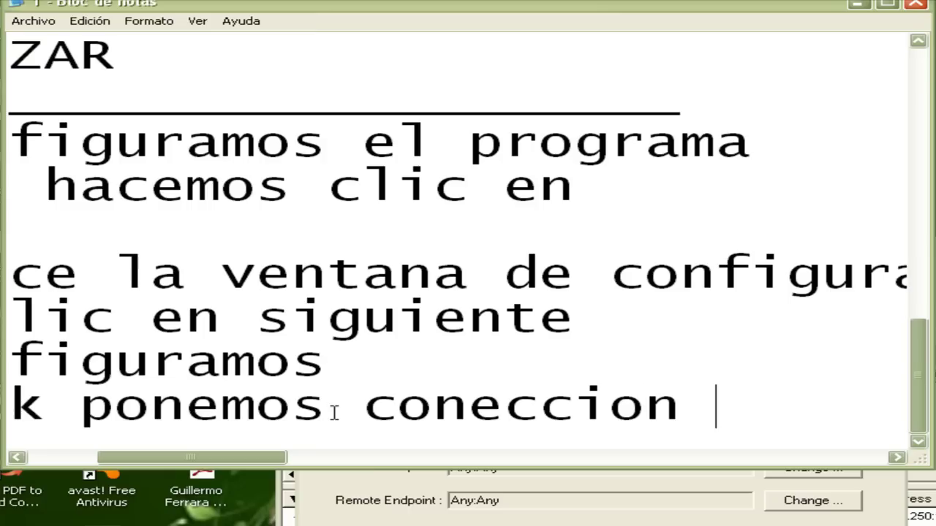
type("de area loca")
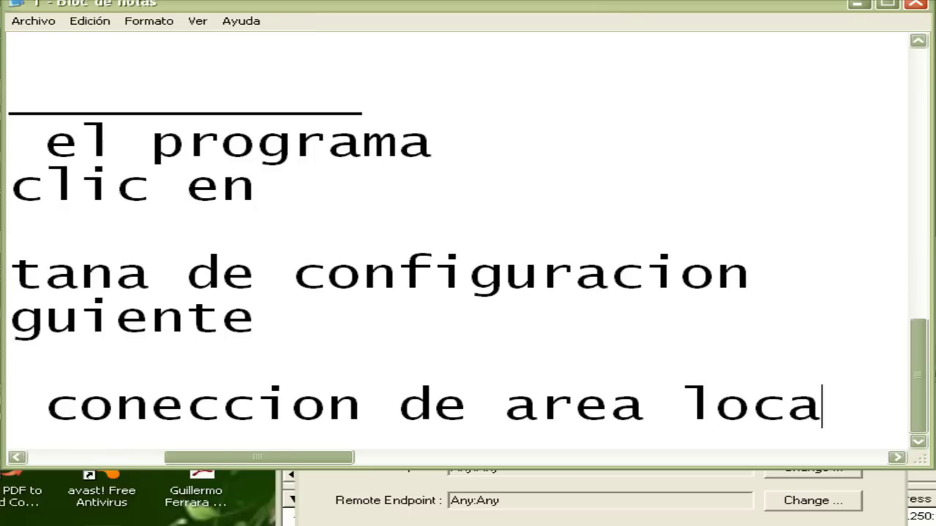
type("l")
key("Home")
scroll(273, 394, "up", 1)
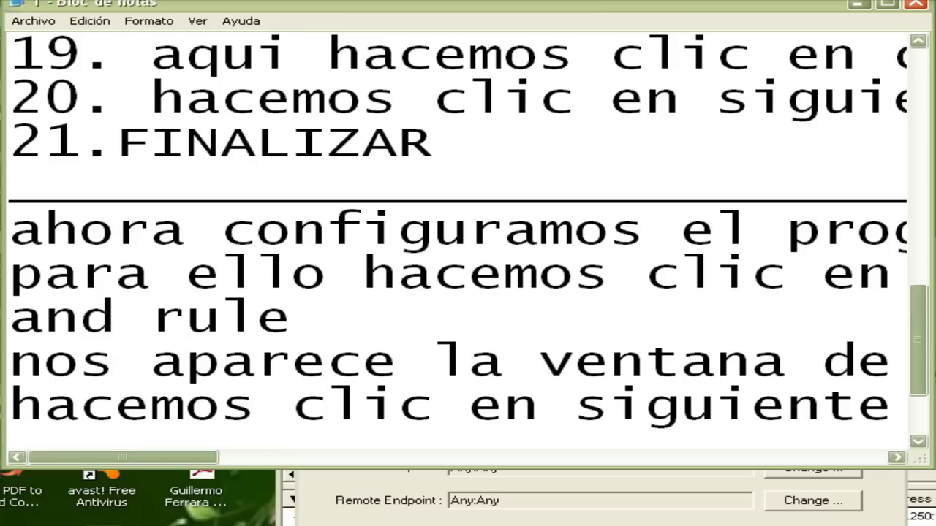
Step: Set the rule's Network Adapter to "Conexión de área local" and return to the empty last line of the note
left_click(558, 491)
left_click(625, 371)
left_click(612, 383)
left_click_drag(167, 429, 166, 430)
left_click(165, 435)
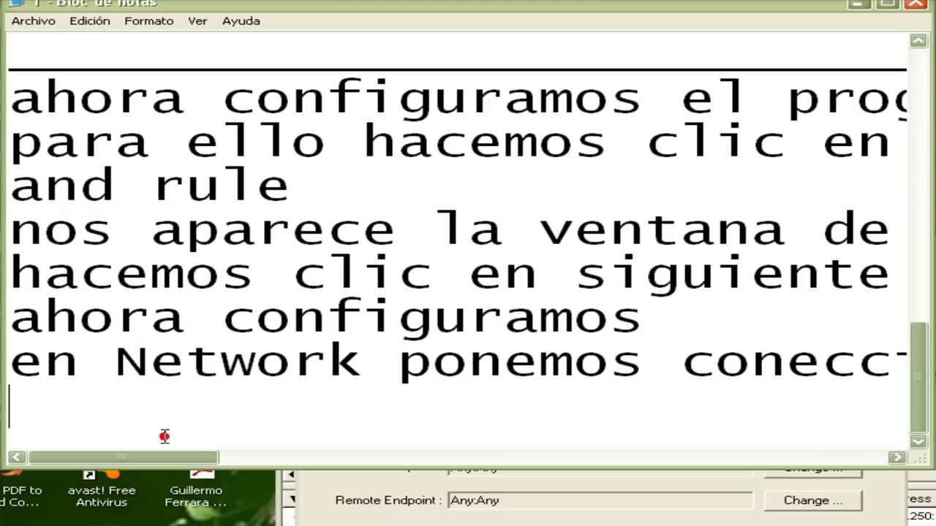
Step: Add the line "en direction seleccionamos el Donwload" to the note
type("en direcc")
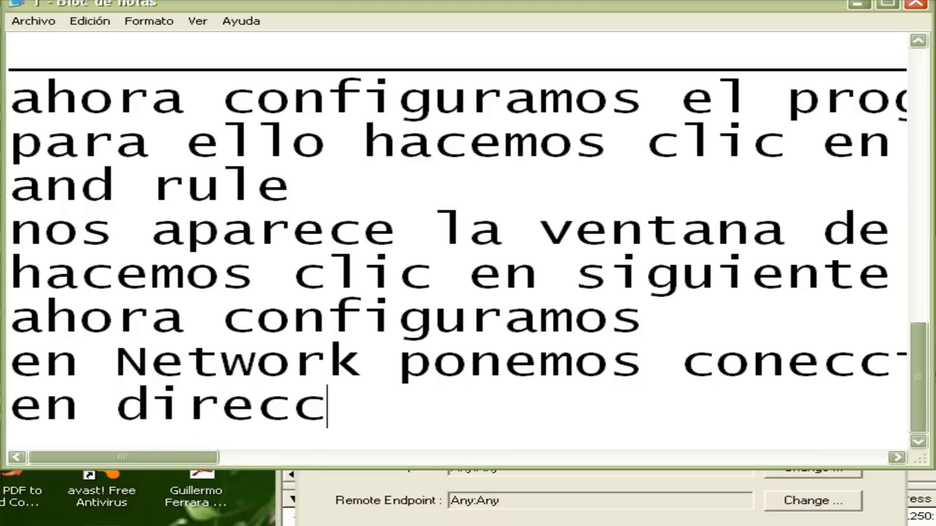
key("BackSpace")
type("tion")
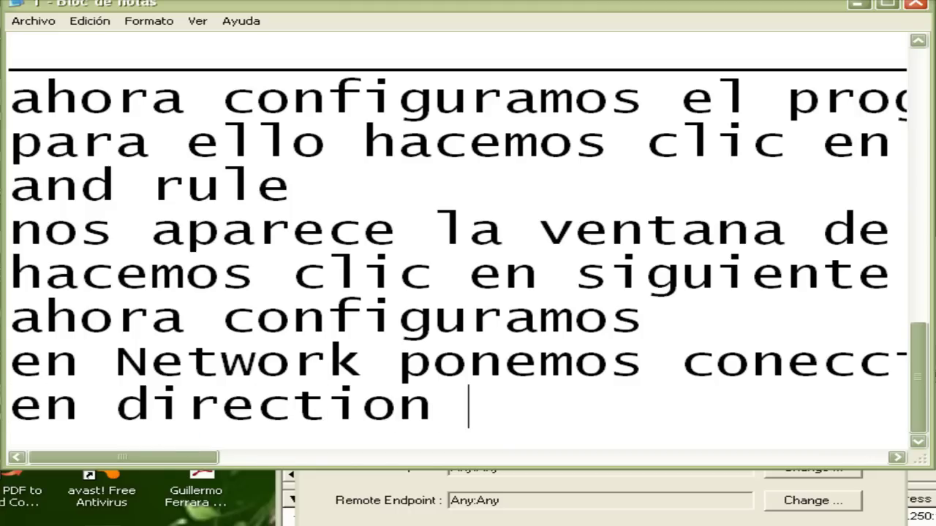
type(" esco")
key("BackSpace")
key("BackSpace")
key("BackSpace")
key("BackSpace")
type("s")
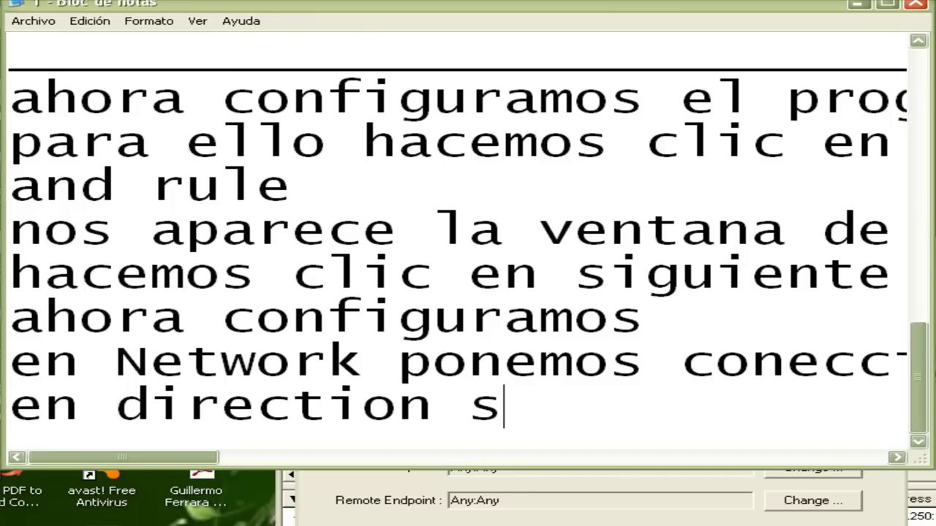
type("eleccionamos ")
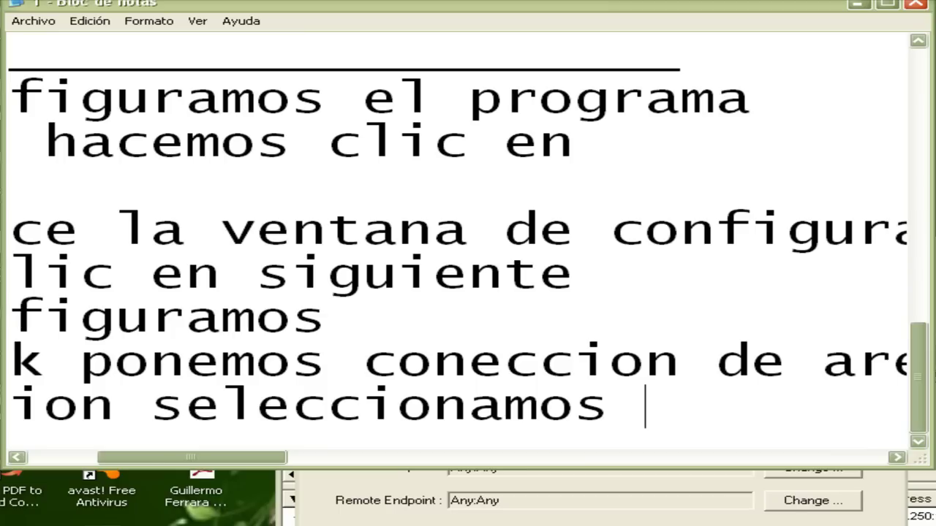
type("el Donwload")
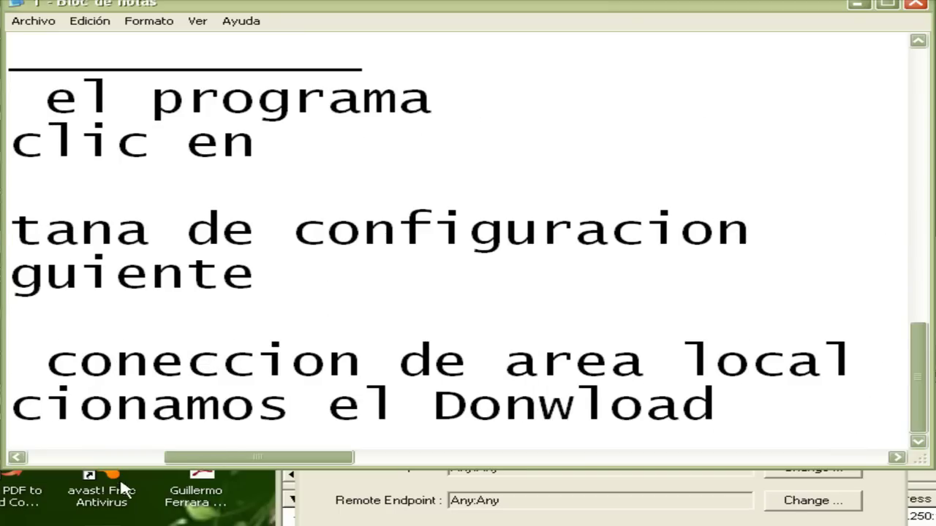
Step: Check the Direction value in the wizard, correct "Donwload" to "Download" in the note and start a new line
left_click(393, 502)
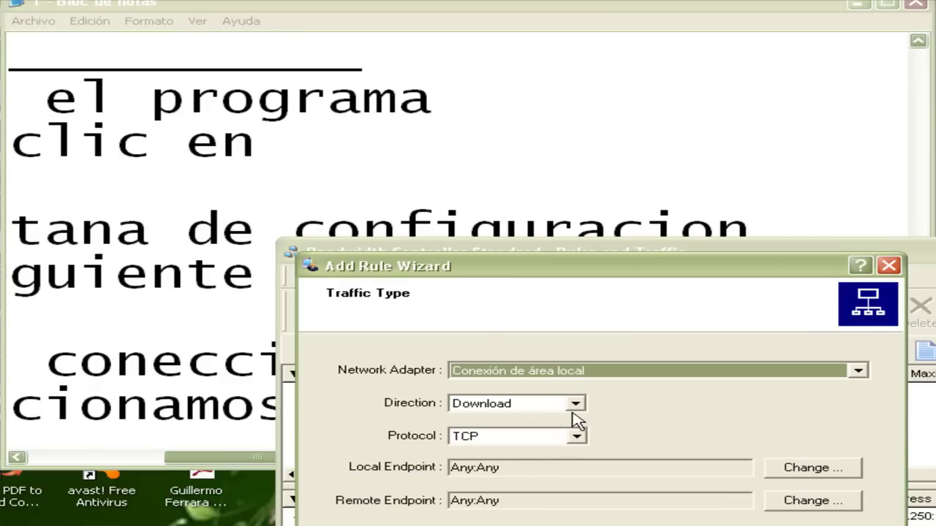
left_click(223, 413)
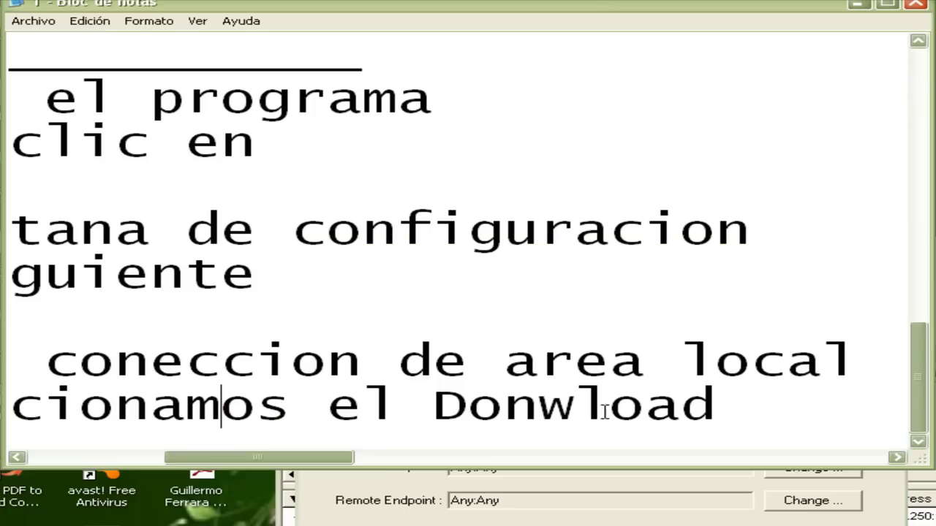
left_click_drag(578, 410, 516, 413)
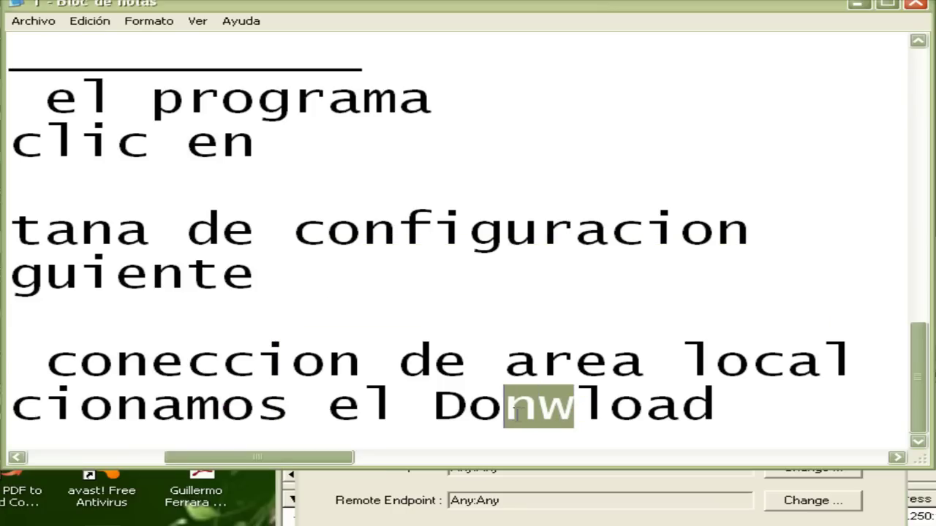
left_click(447, 519)
left_click(254, 408)
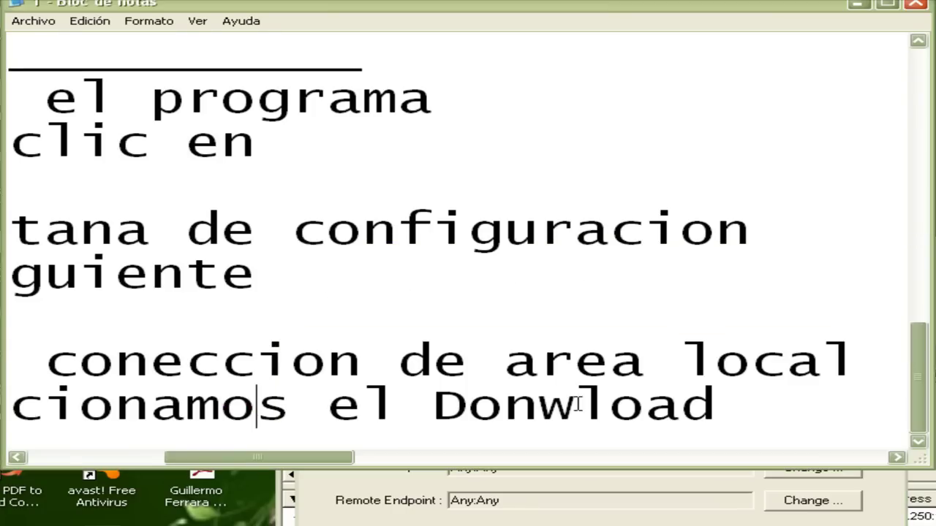
left_click_drag(574, 408, 526, 408)
type("wn")
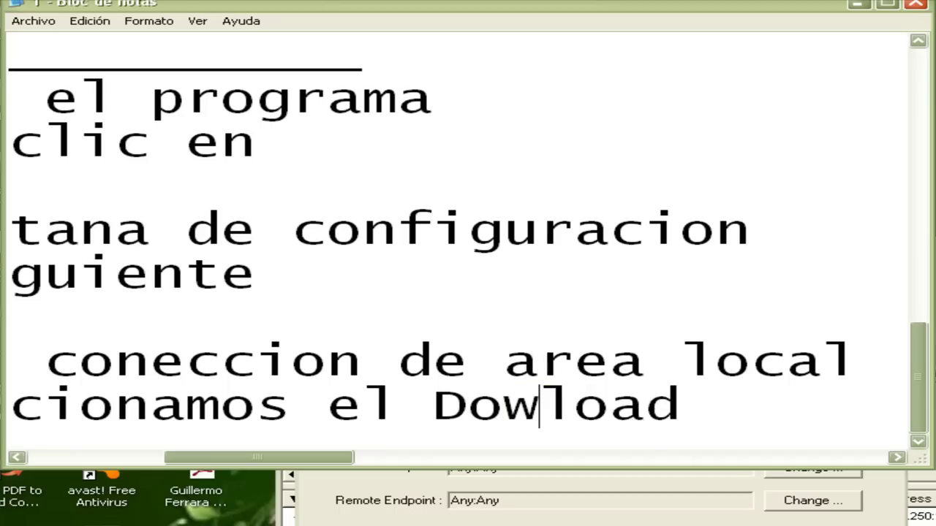
key("Return")
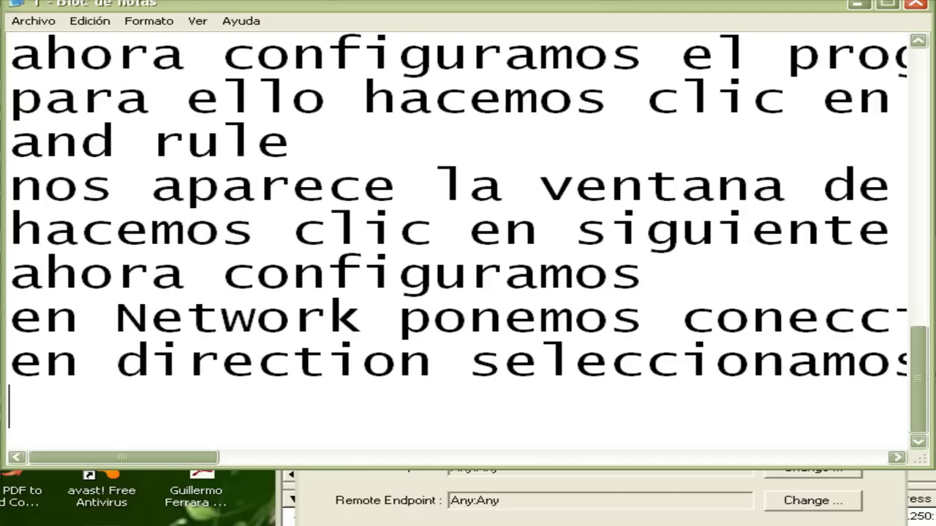
Step: Add the line "protocol ponemos Any" to the note
left_click(757, 516)
left_click(188, 399)
type("protocol")
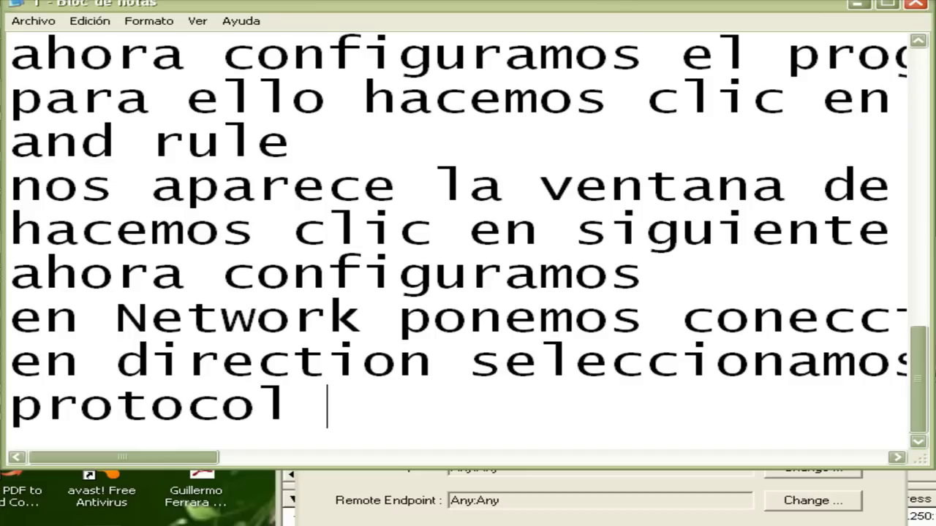
type(" ponemos")
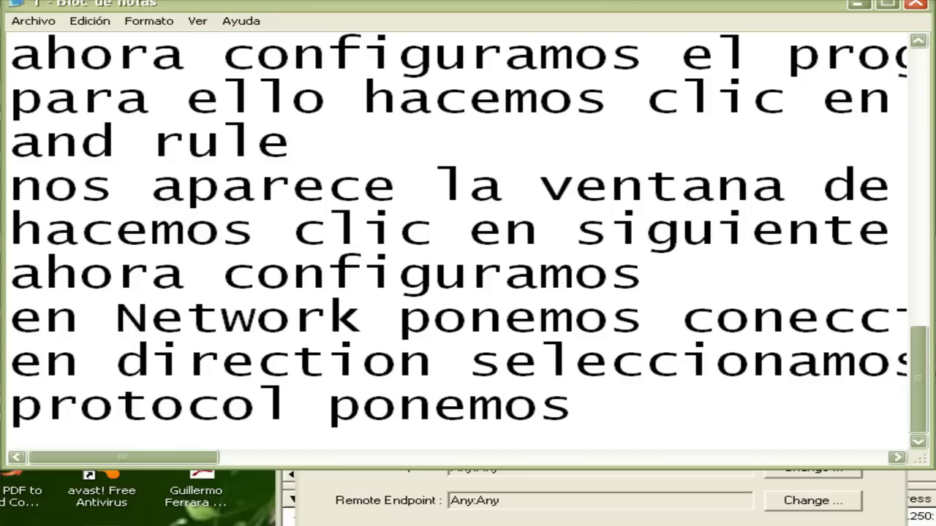
type(" Any")
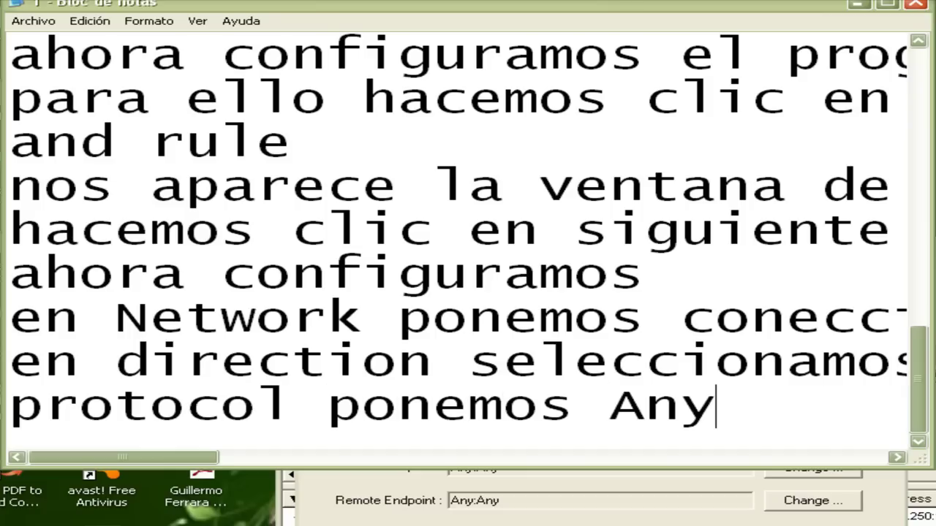
Step: Set the rule's Protocol to Any in the Add Rule Wizard and return to the note
left_click(442, 519)
left_click(539, 439)
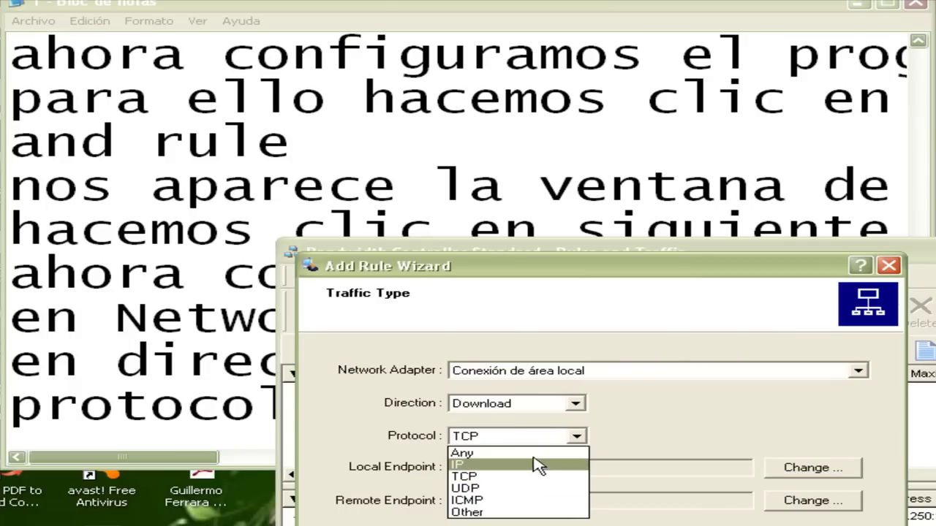
left_click(534, 455)
left_click(187, 414)
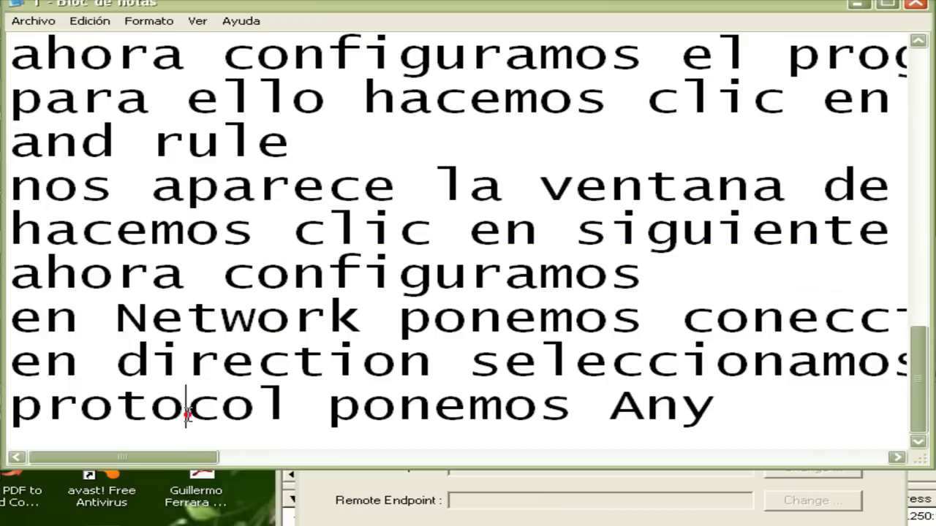
Step: Add the line "ahora hacemos clic en siguiente" to the note and advance the wizard to the Traffic Processing page
left_click(767, 410)
key("Return")
type("ah")
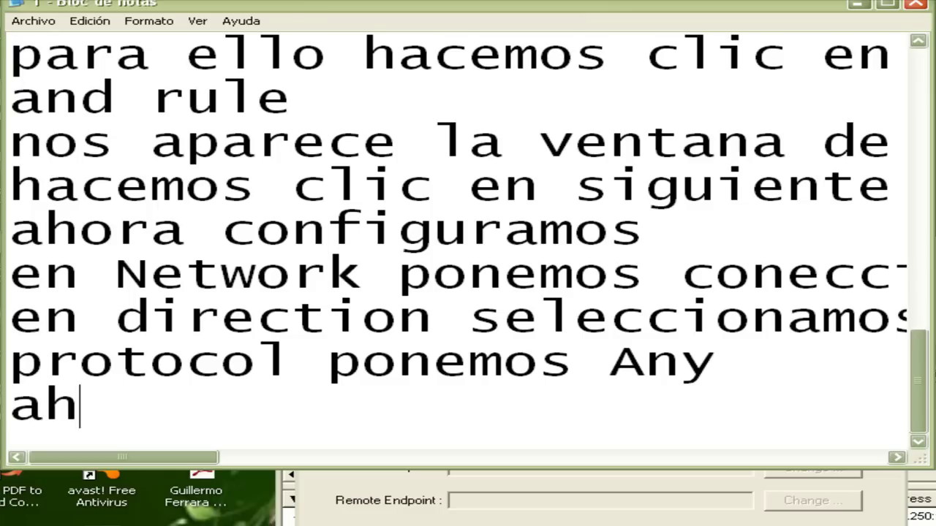
type("ora hacemos clic")
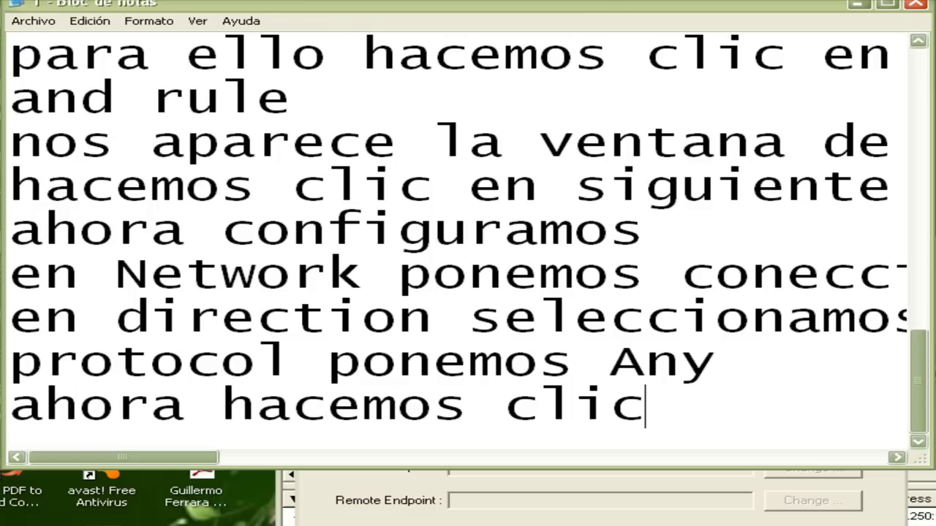
type(" en siguiente")
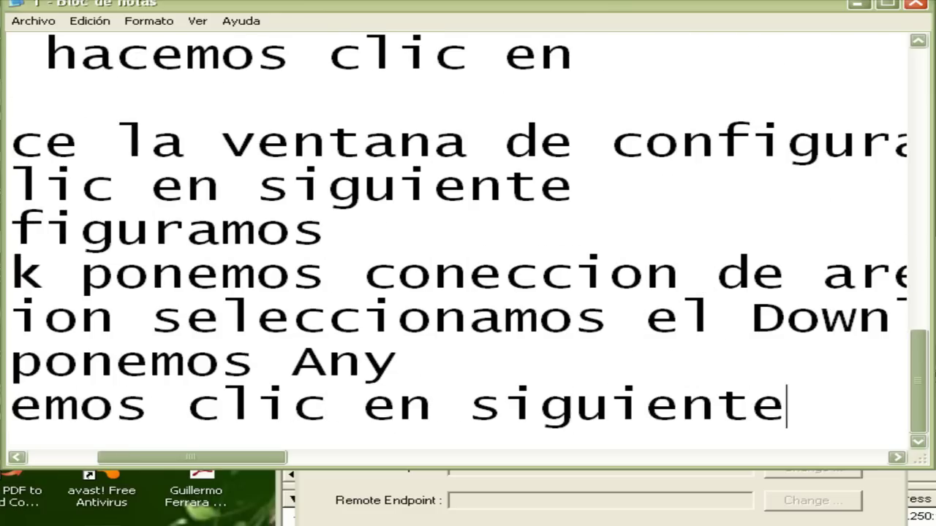
key("Return")
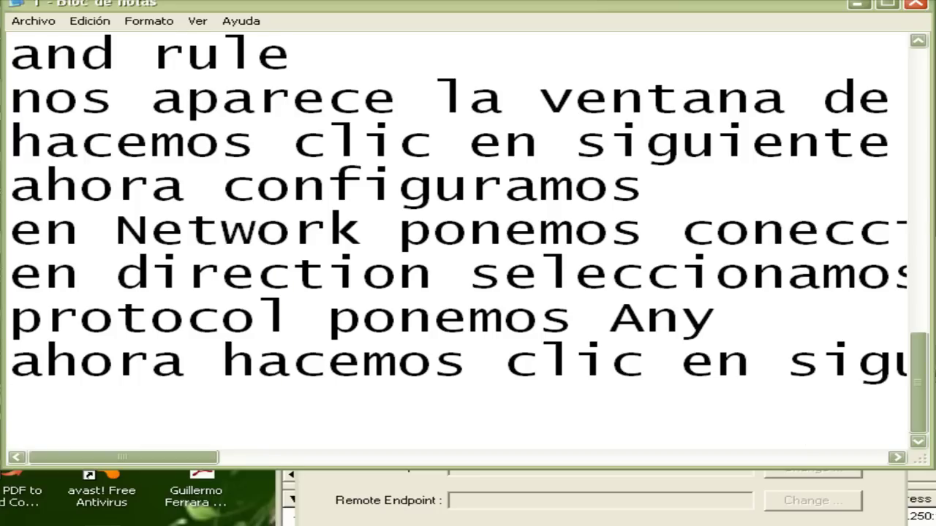
key("alt+Tab")
key("Return")
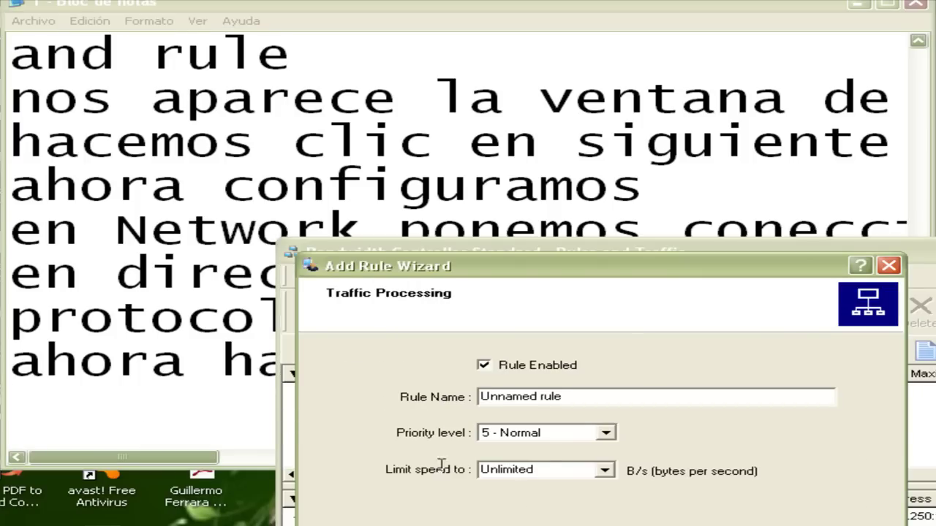
Step: Add the line "es aqui donde escogeremos la velocidad de descarga" to the note and start a new line
left_click(254, 430)
type("es a")
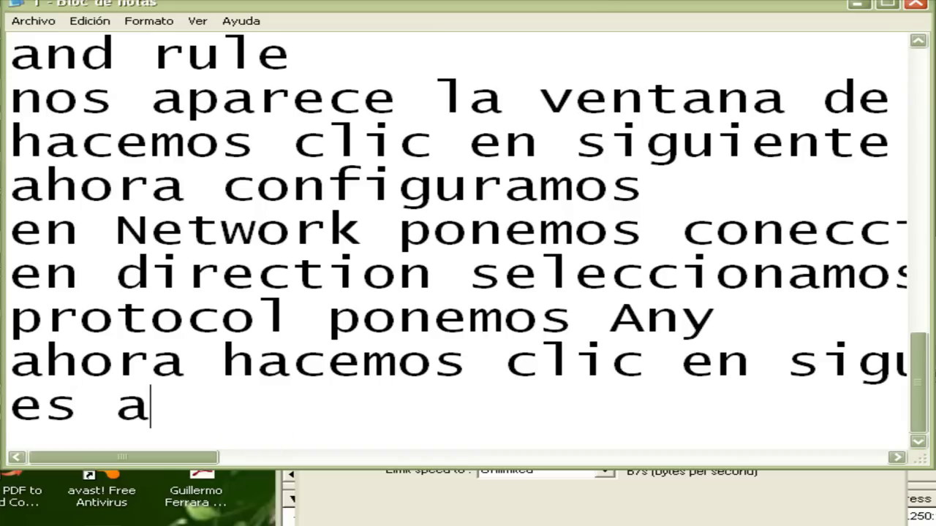
type("qui donde esco")
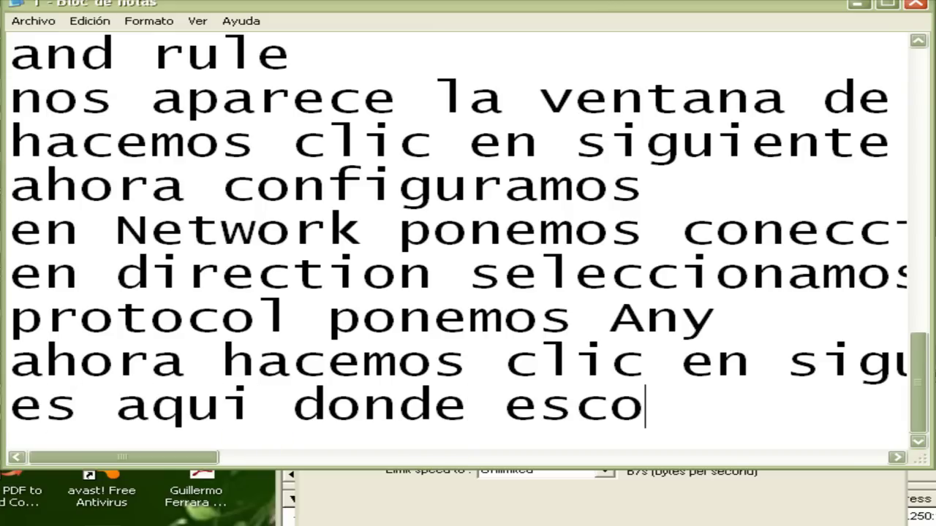
type("geremos la v")
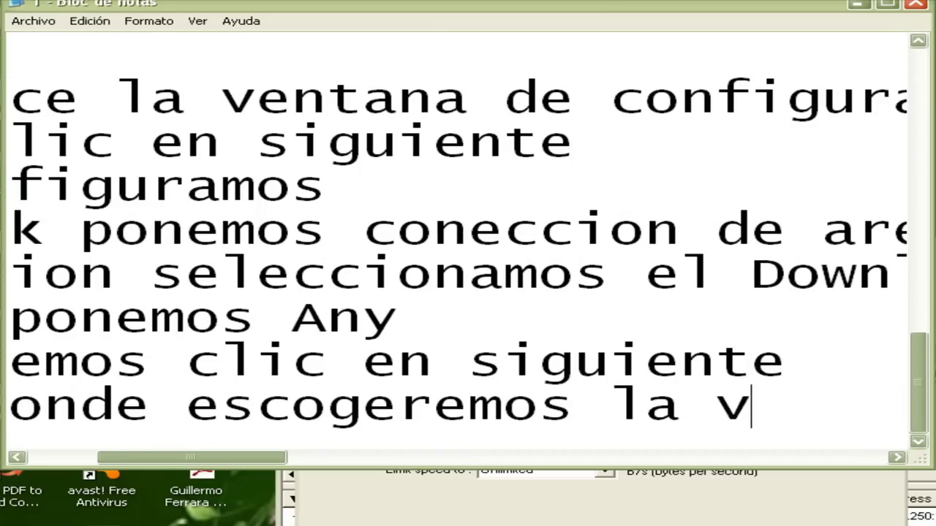
type("elocidad de")
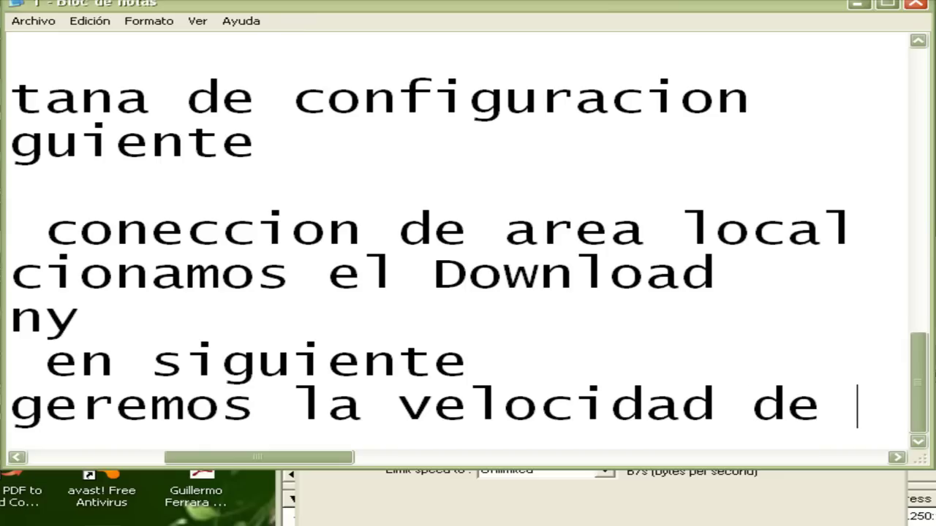
type(" descargar")
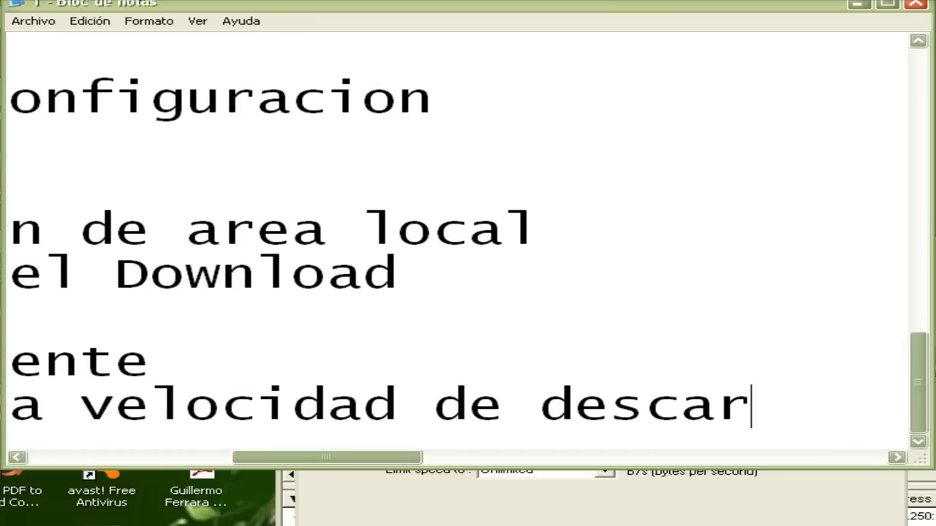
key("BackSpace")
key("BackSpace")
key("BackSpace")
key("BackSpace")
type("rga")
key("Return")
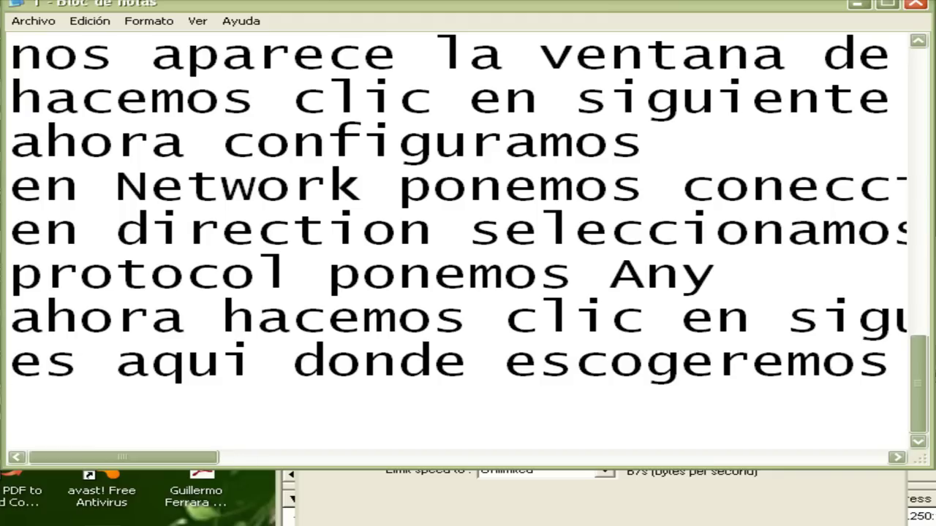
Step: Write "en este caso escogeremos 100 000 b" on the note's last line, replacing the "en mi caso" wording
type("en mi caso")
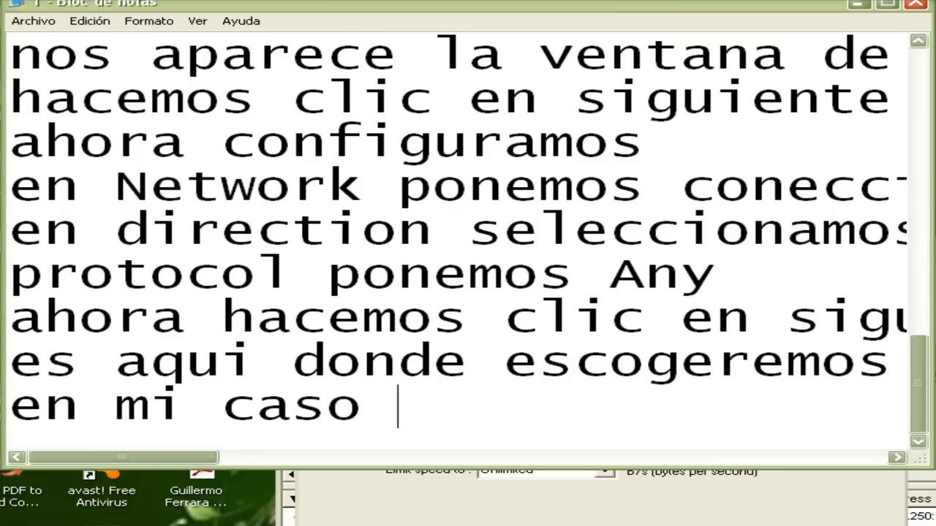
key("BackSpace")
key("BackSpace")
key("BackSpace")
key("BackSpace")
key("BackSpace")
key("BackSpace")
key("BackSpace")
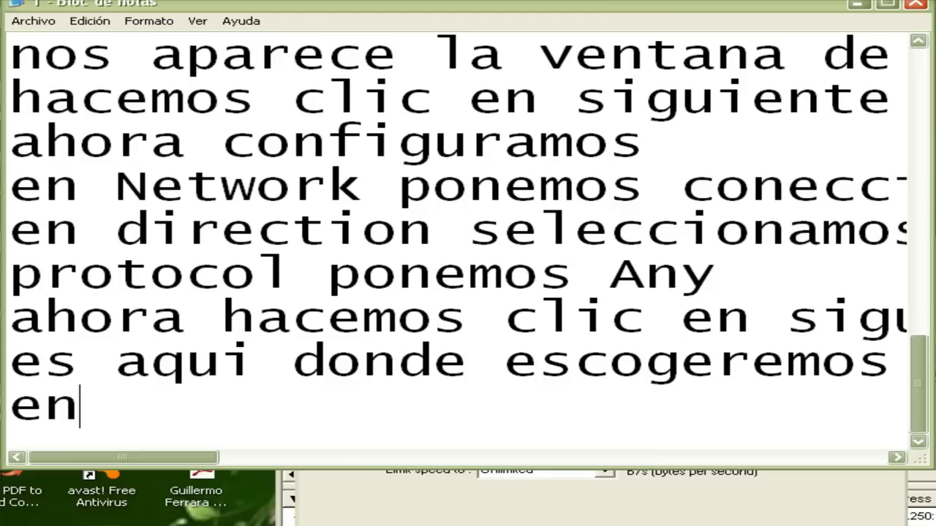
type("et")
key("BackSpace")
type("ste caso escoge")
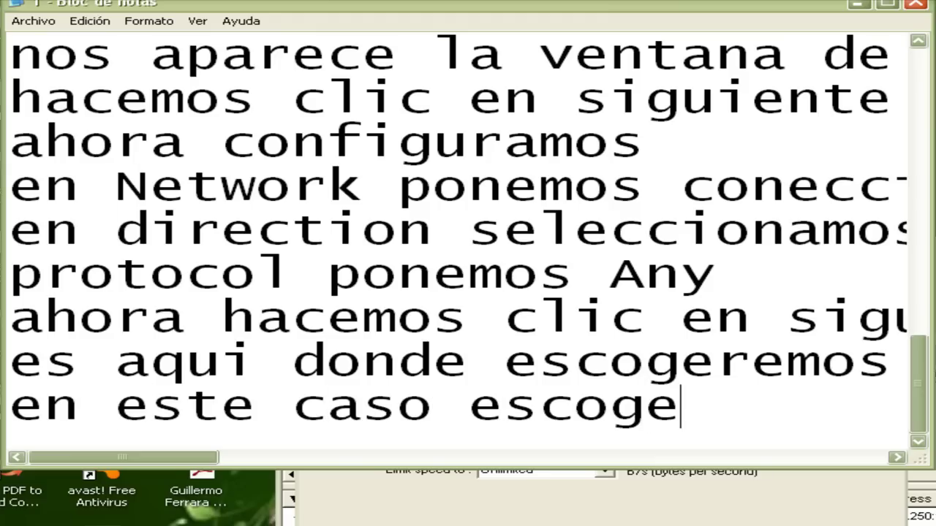
type("remos 10")
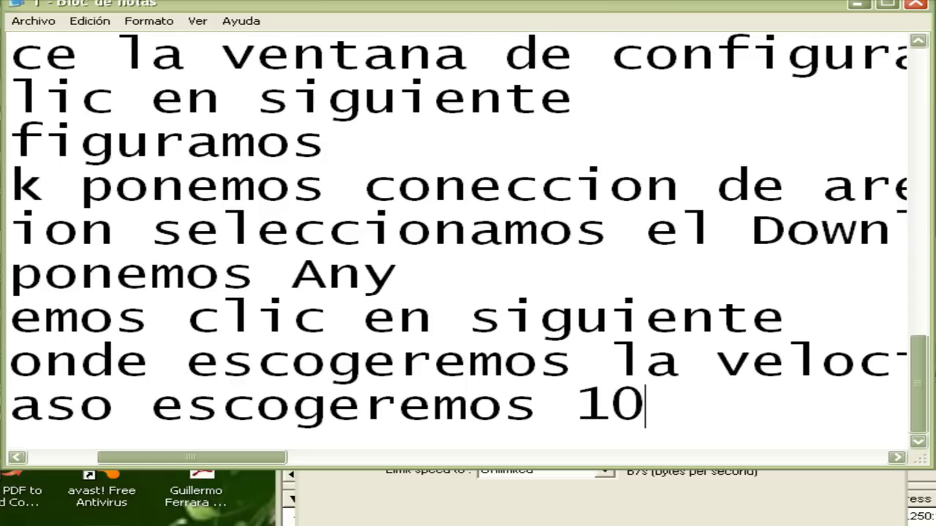
type("0 000")
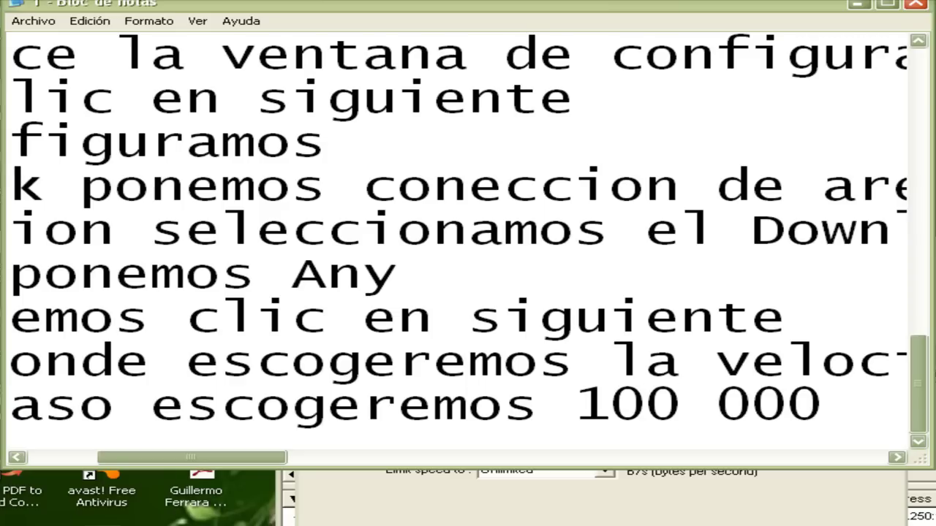
type(" b")
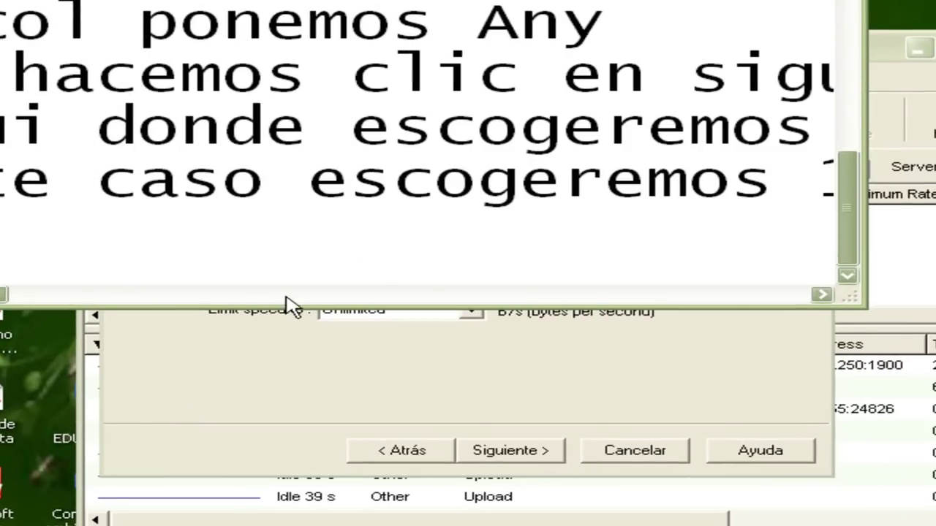
Step: Check the preset values offered for the rule's speed limit in the wizard
left_click(351, 349)
left_click(414, 311)
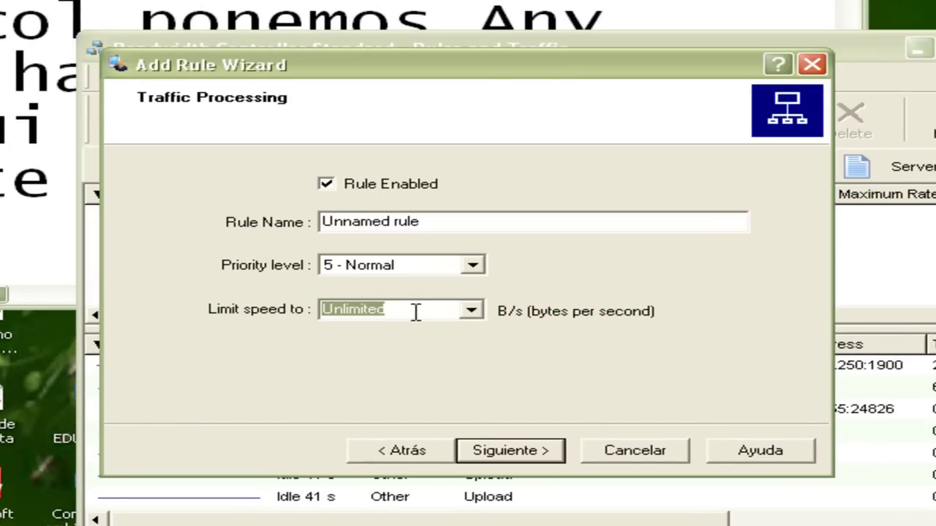
left_click(472, 310)
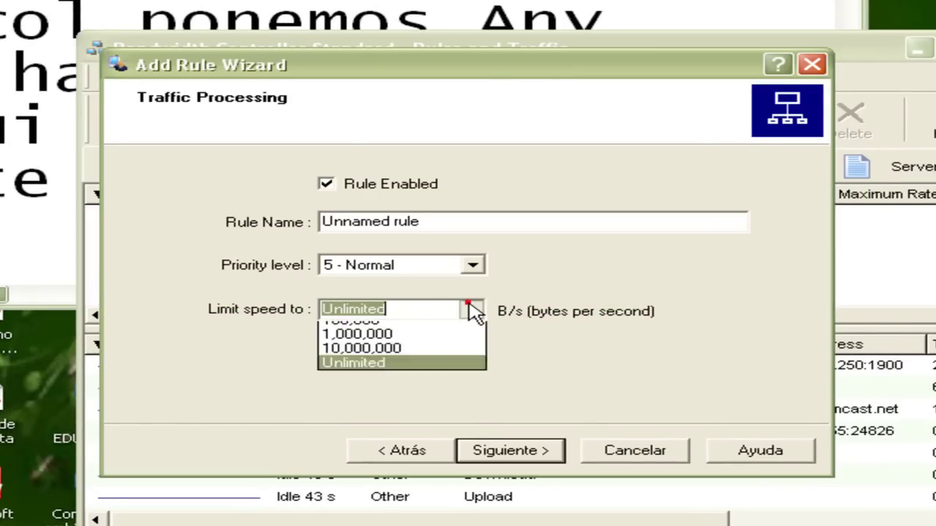
Step: Change the speed on the note's "en este caso escogeremos" line to 200 000
key("alt+Tab")
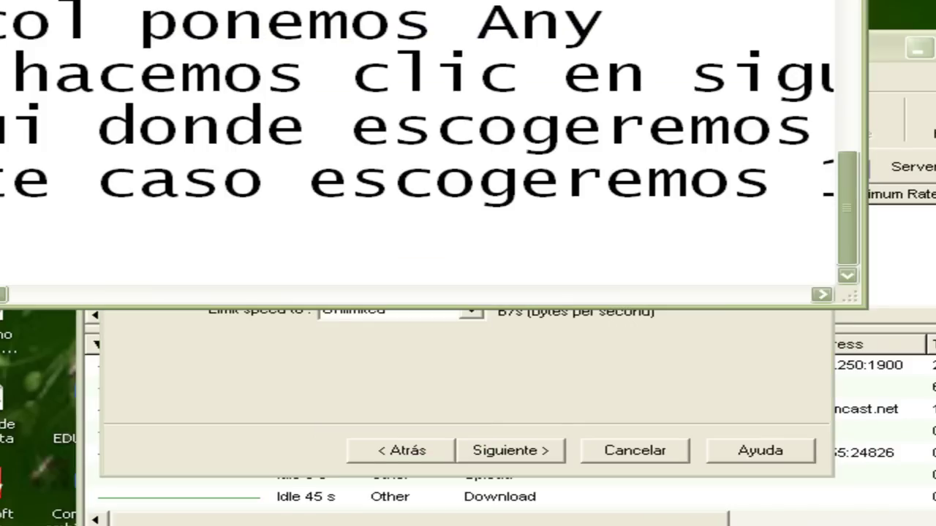
left_click_drag(777, 200, 799, 187)
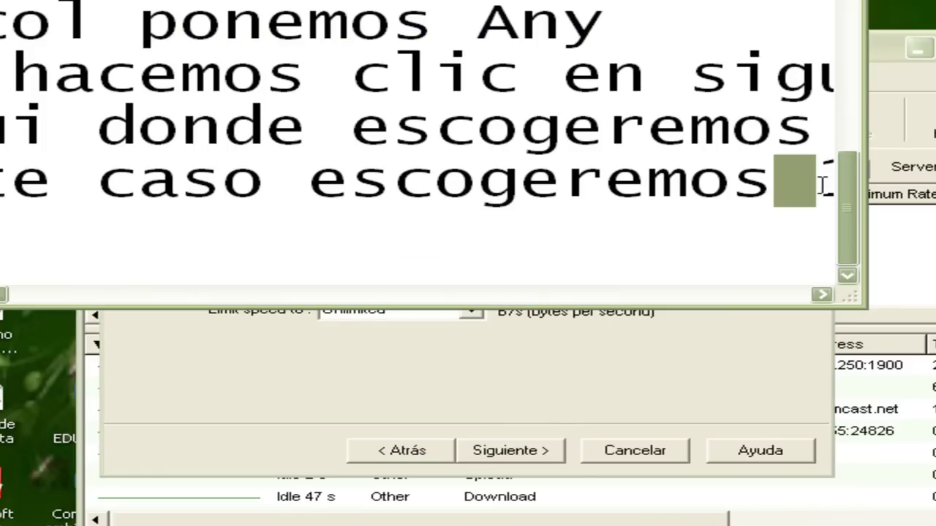
key("Right")
key("BackSpace")
type("2")
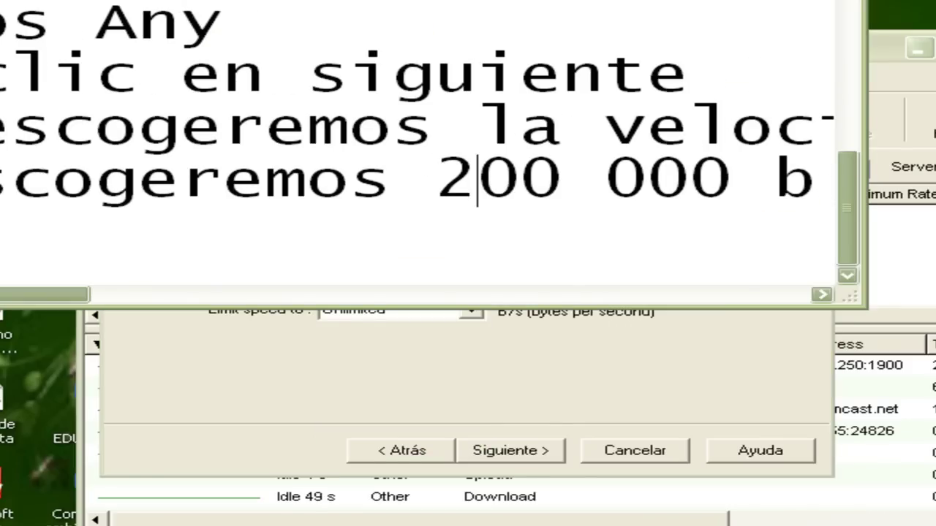
Step: Set the rule's speed limit to 200 000 bytes per second and return to the empty last line of the note
left_click(613, 362)
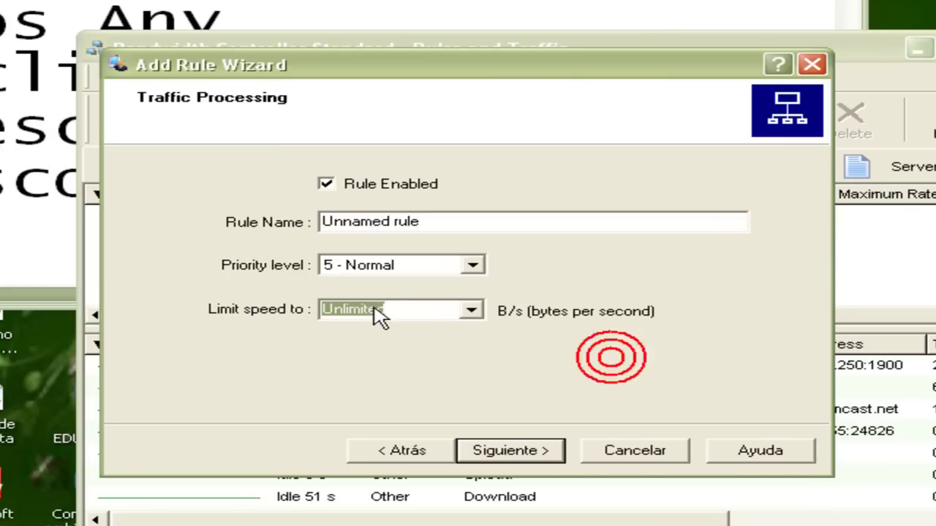
type("200 000")
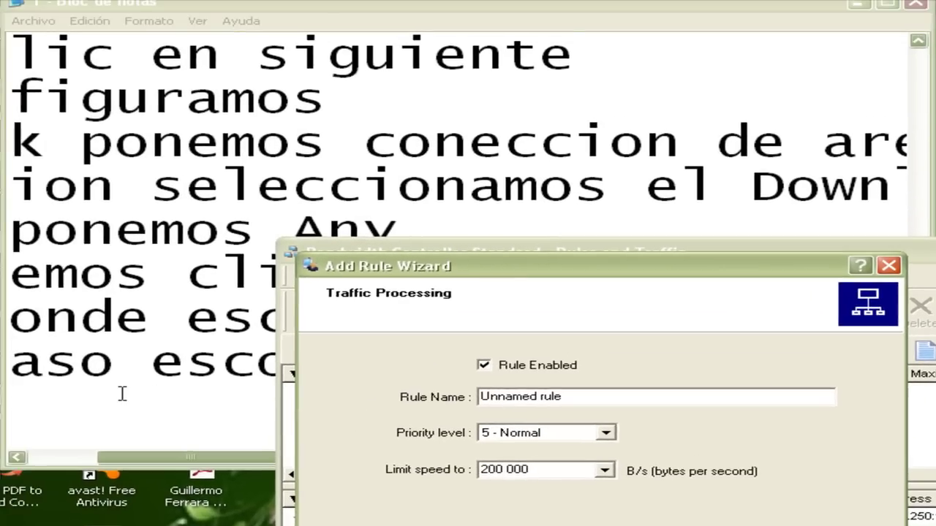
left_click(122, 393)
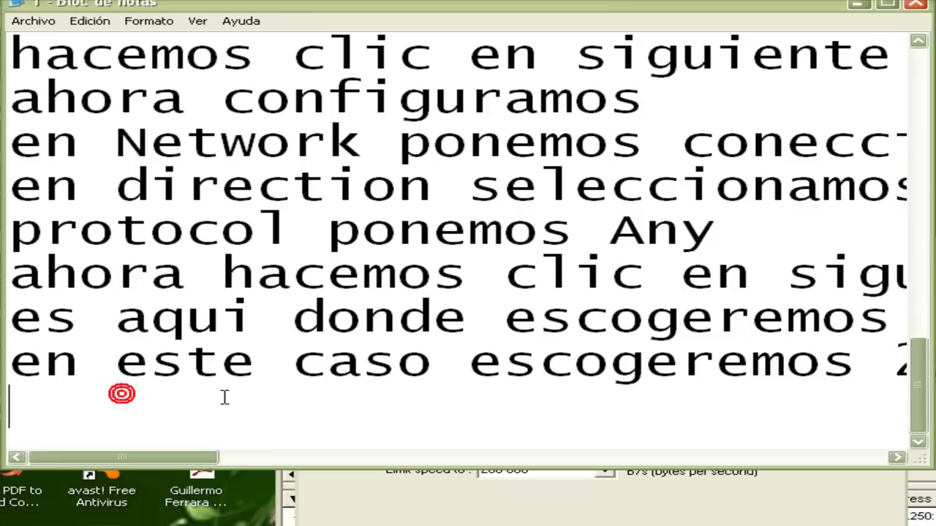
Step: Add the line "en Rule name pondre VAH" to the note
type("en ")
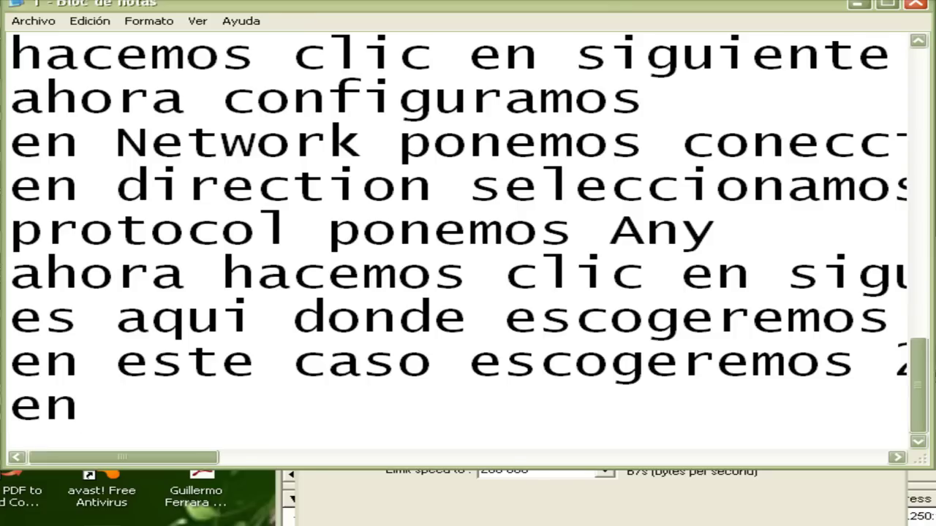
type("Rule name")
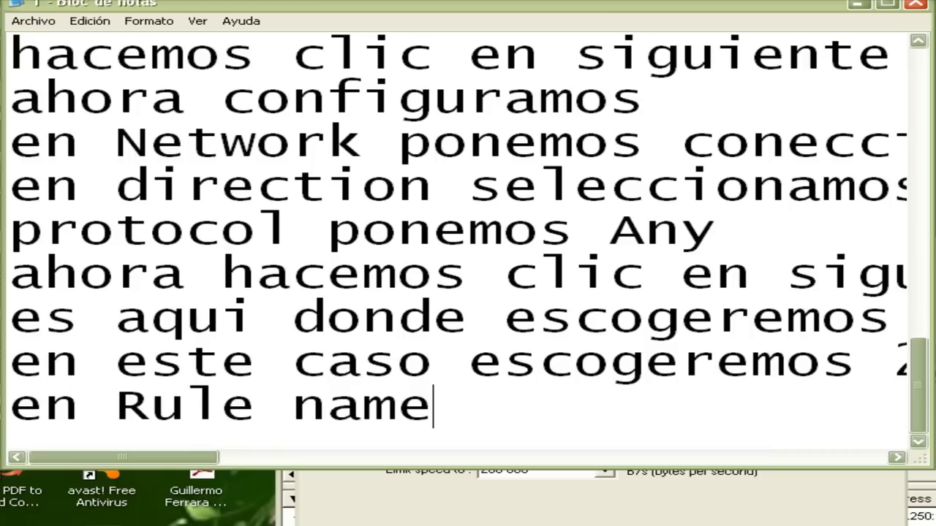
type(" po")
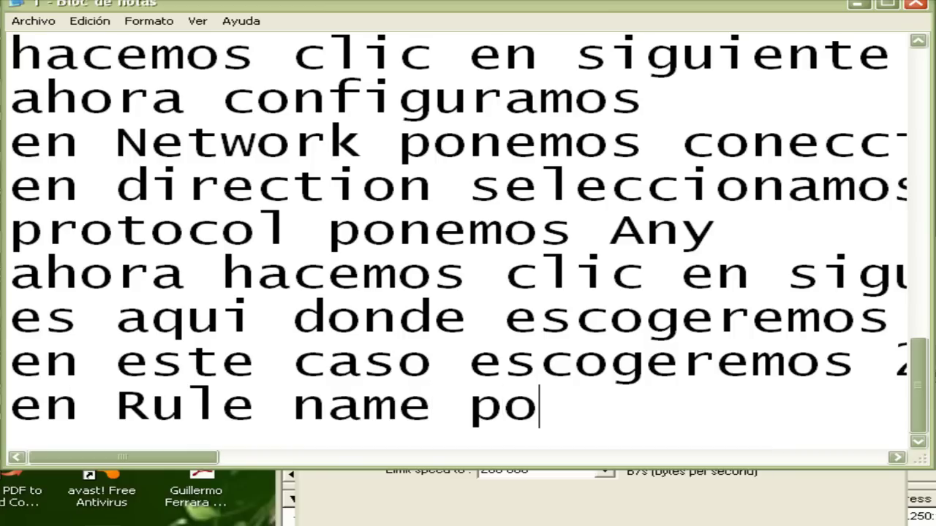
type("ndre ")
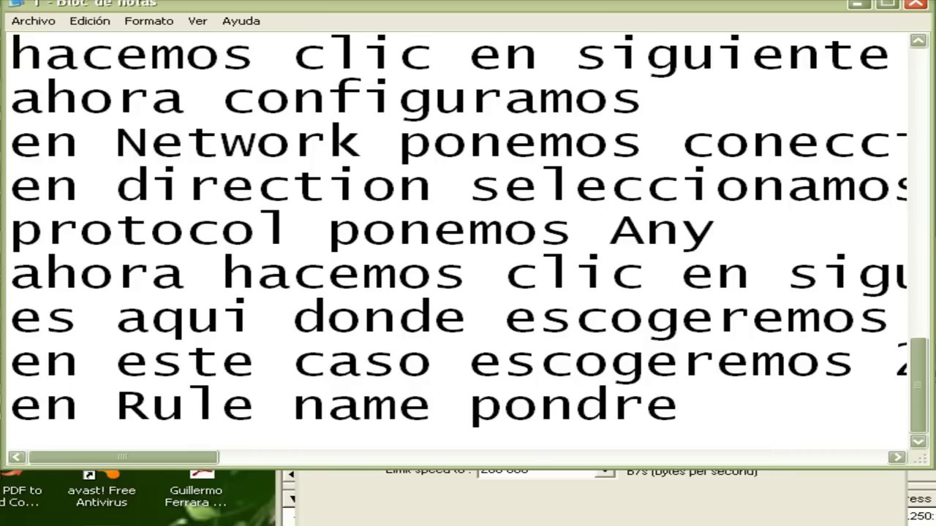
type("VAH")
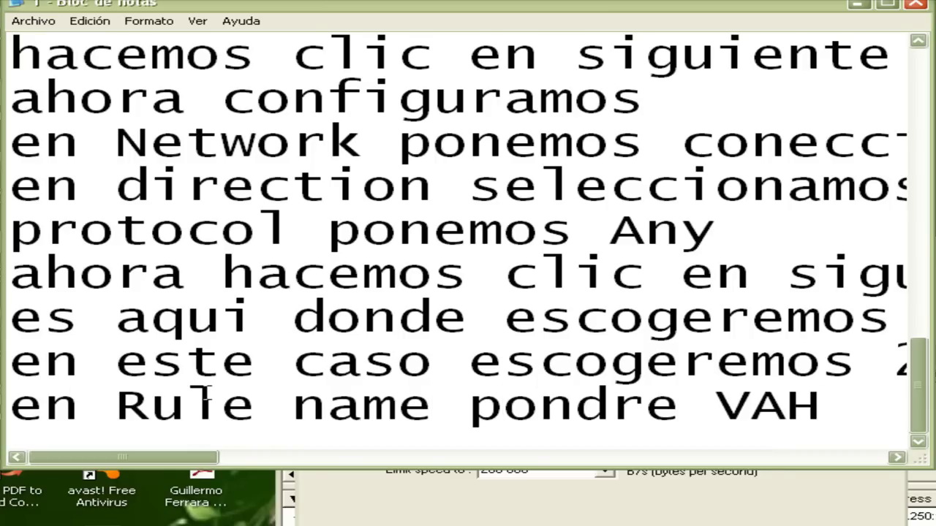
Step: Name the rule VAH on the Add Rule Wizard's Traffic Processing page
left_click(453, 501)
left_click_drag(538, 397, 338, 428)
type("VAH")
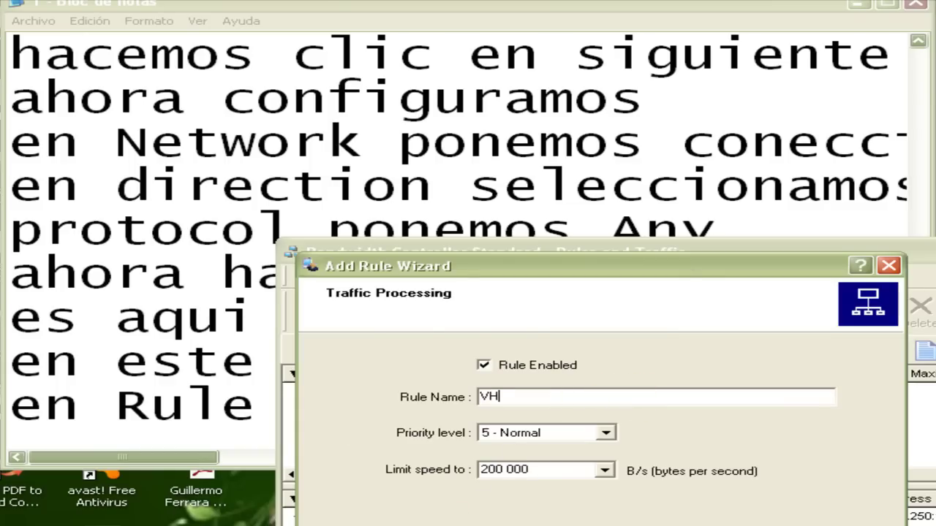
Step: Add the line "ponemos siguiente" to the note and advance the rule wizard to the Advanced Processing page
left_click(185, 395)
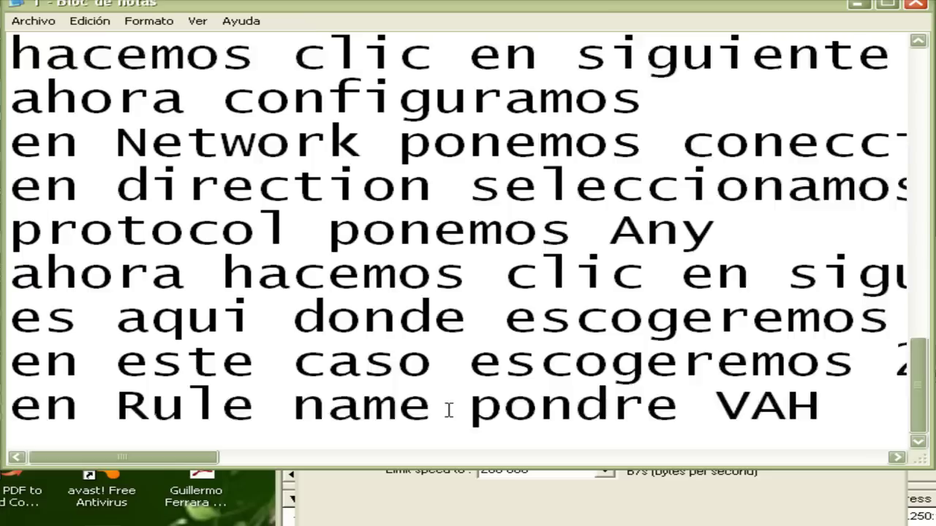
key("Return")
type("ponesm")
key("BackSpace")
key("BackSpace")
type("mos siguient")
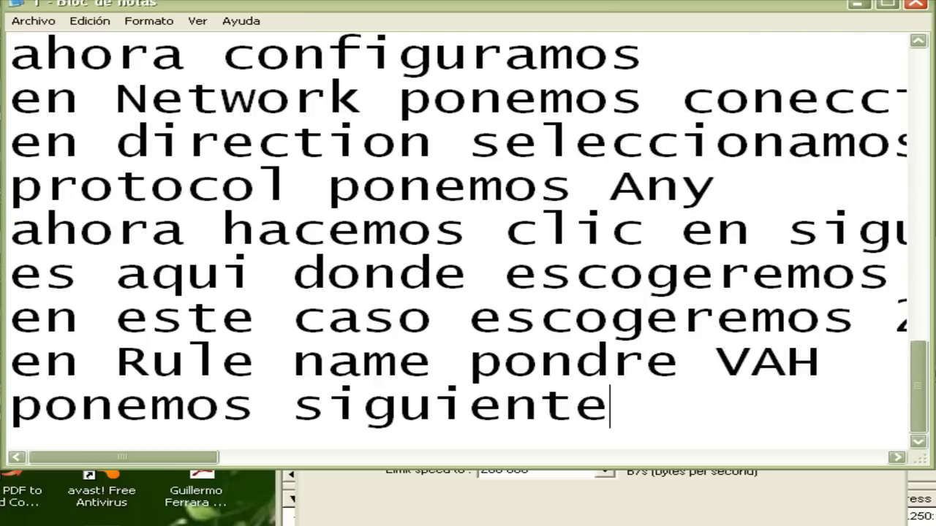
type("e")
key("Return")
key("alt+Tab")
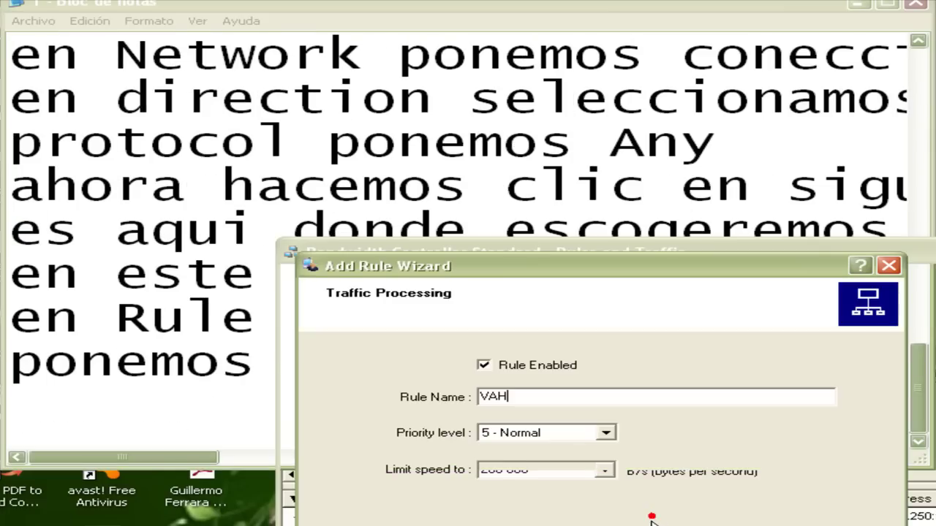
key("Return")
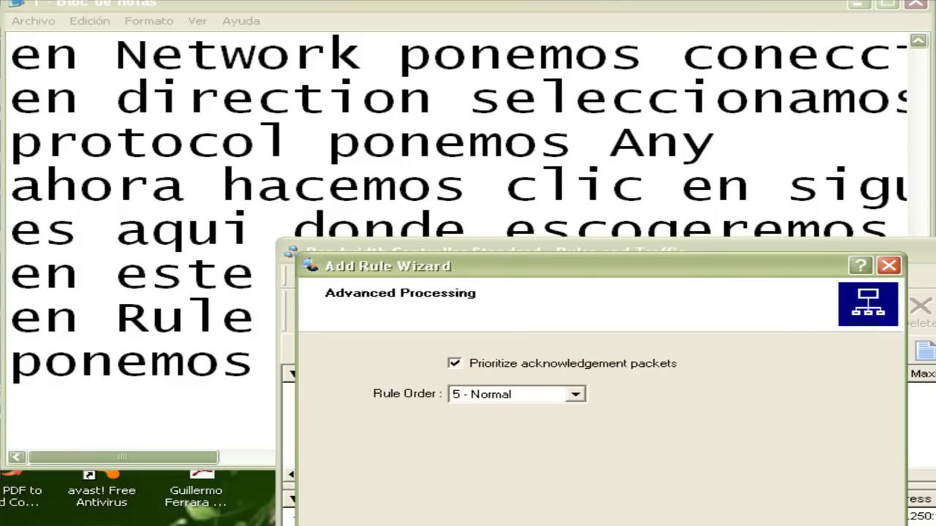
Step: Add a "siguiente" line to the note and advance the wizard to Queue Processing, keeping the default advanced options
type("siguiente")
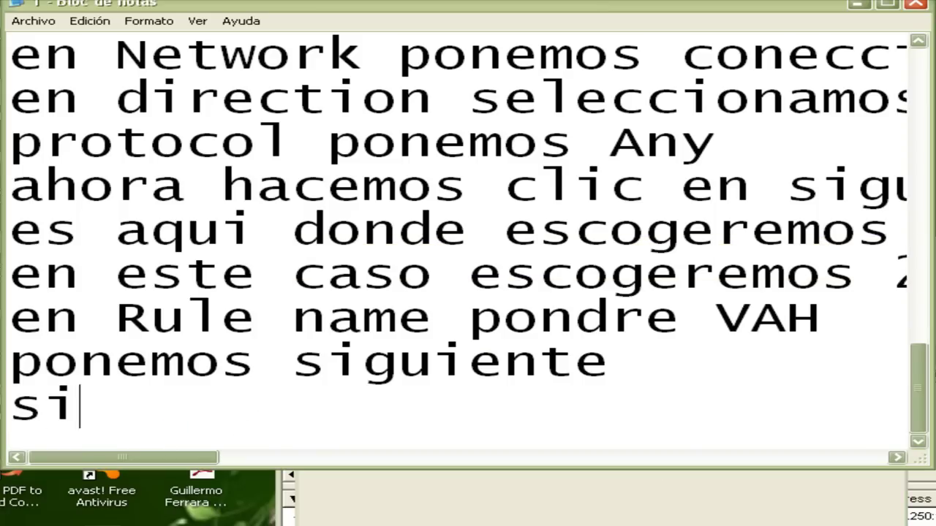
key("Return")
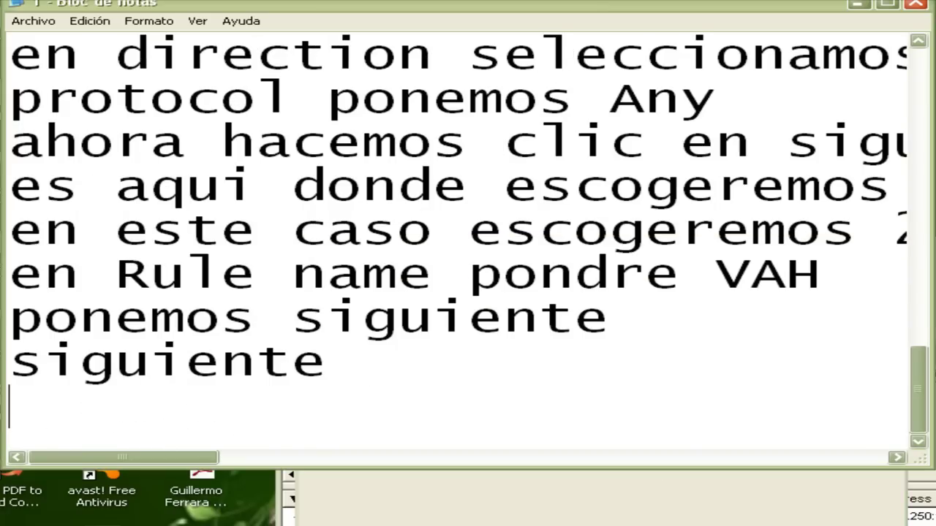
key("alt+Tab")
left_click(668, 490)
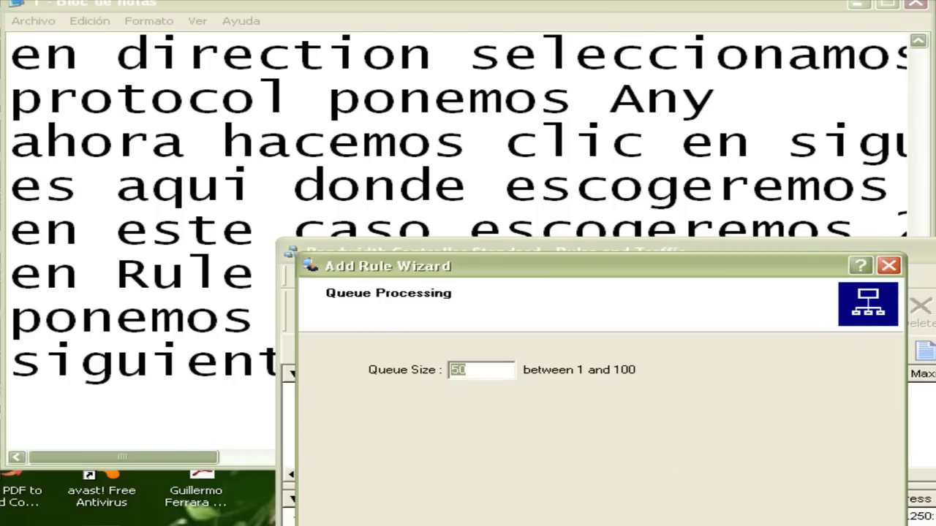
Step: Add a second "siguiente" line to the note and advance the wizard to its completion summary, keeping the default queue size
left_click(191, 439)
type("sigueinte")
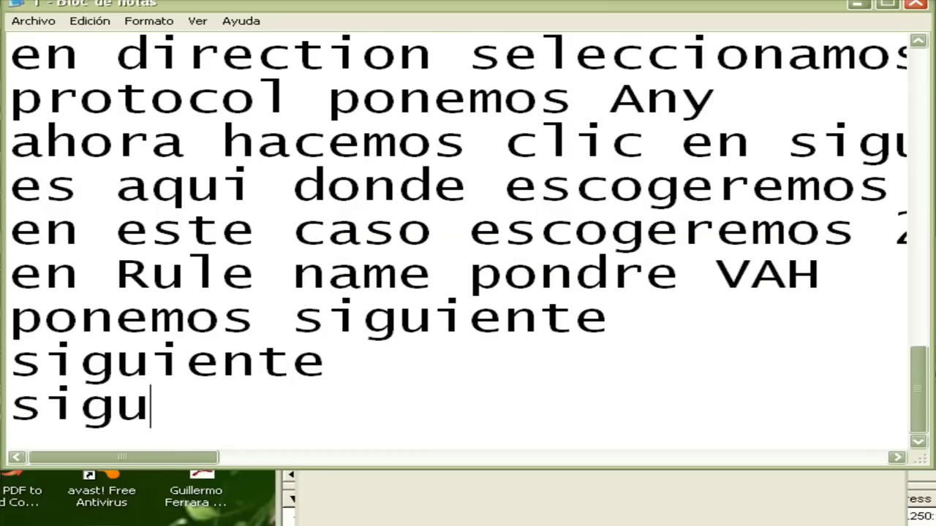
key("BackSpace")
key("BackSpace")
key("BackSpace")
key("BackSpace")
key("BackSpace")
type("iente")
key("Return")
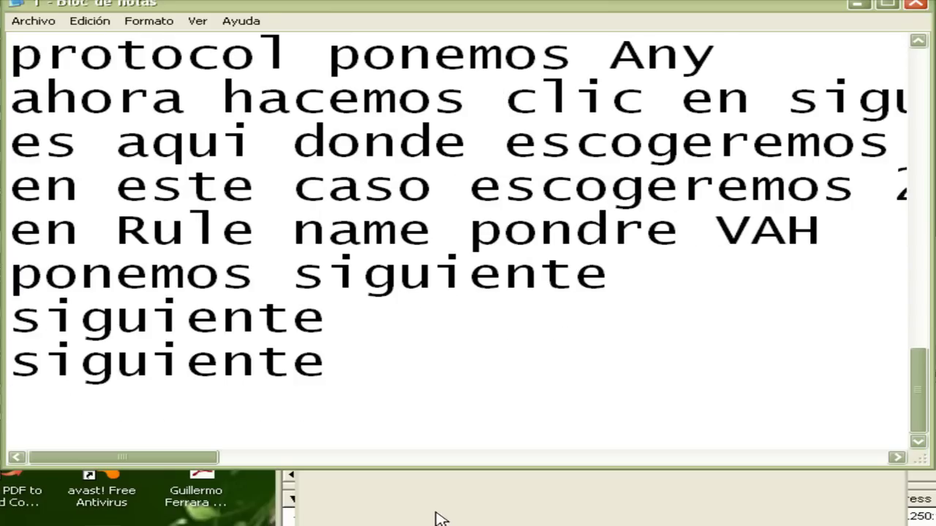
left_click(569, 508)
key("Return")
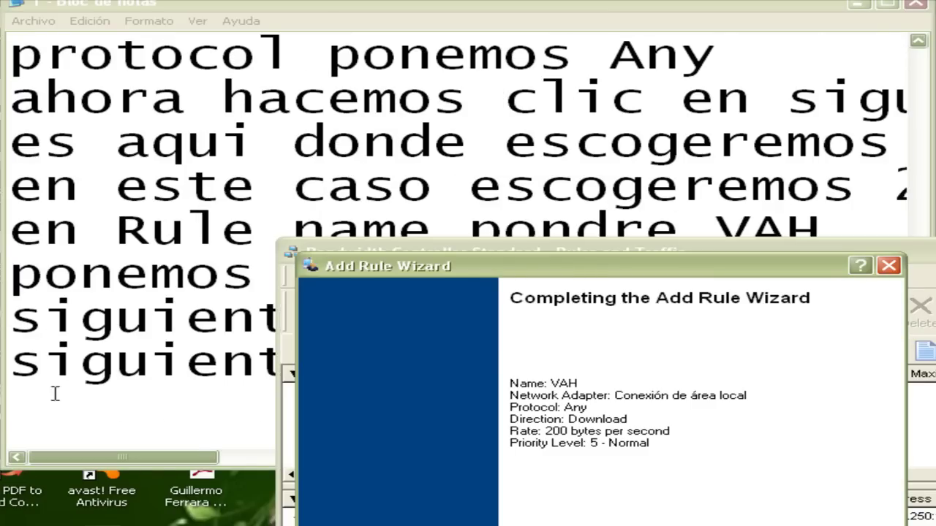
Step: Add the line "en esta panatalla nos muestra el resumen" to the note and bring the wizard's summary back to the front
left_click(82, 419)
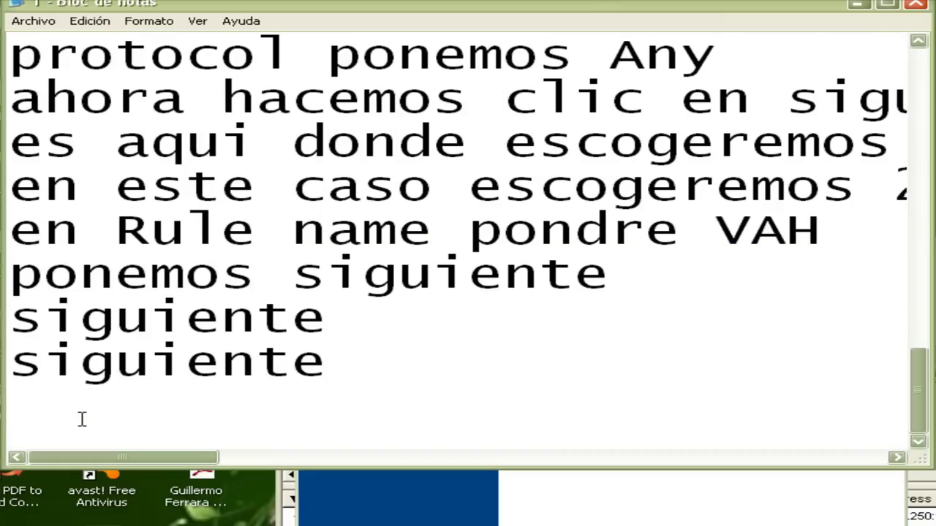
type("en esta pan")
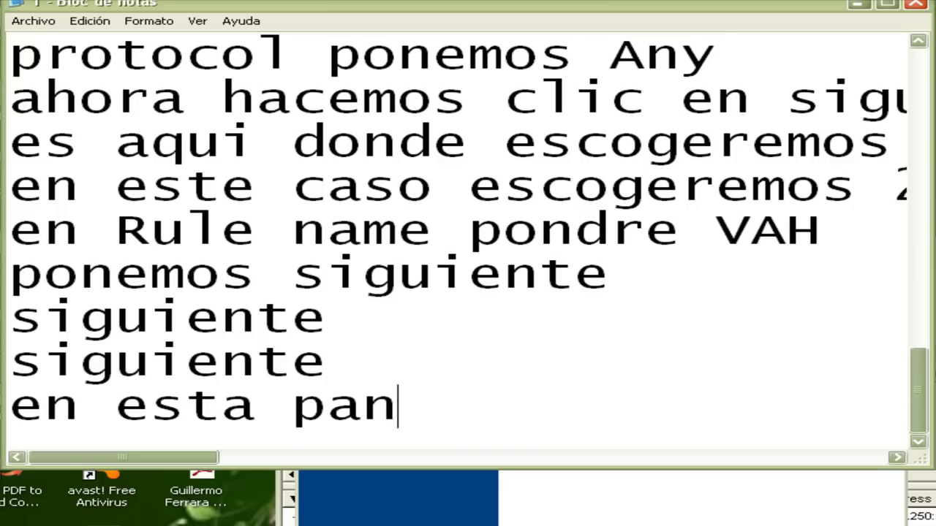
type("atalla nos mues")
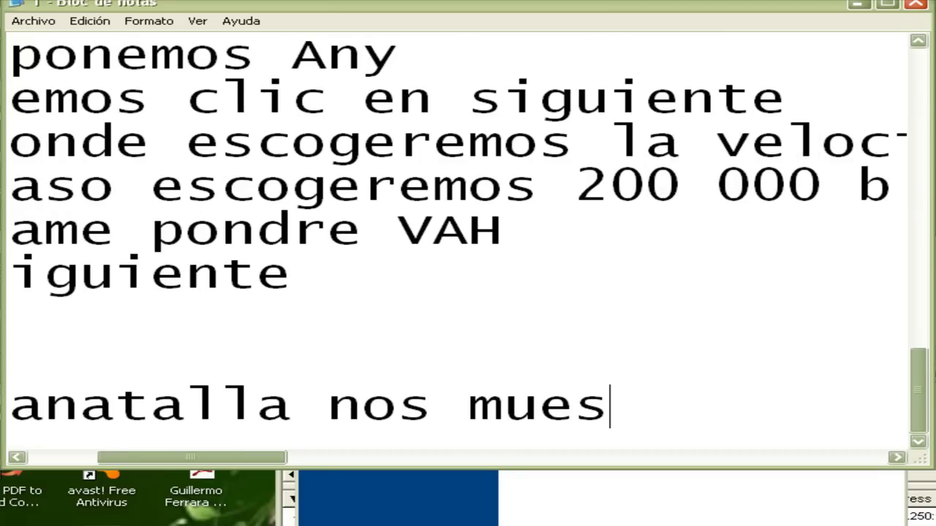
type("tra el resumen")
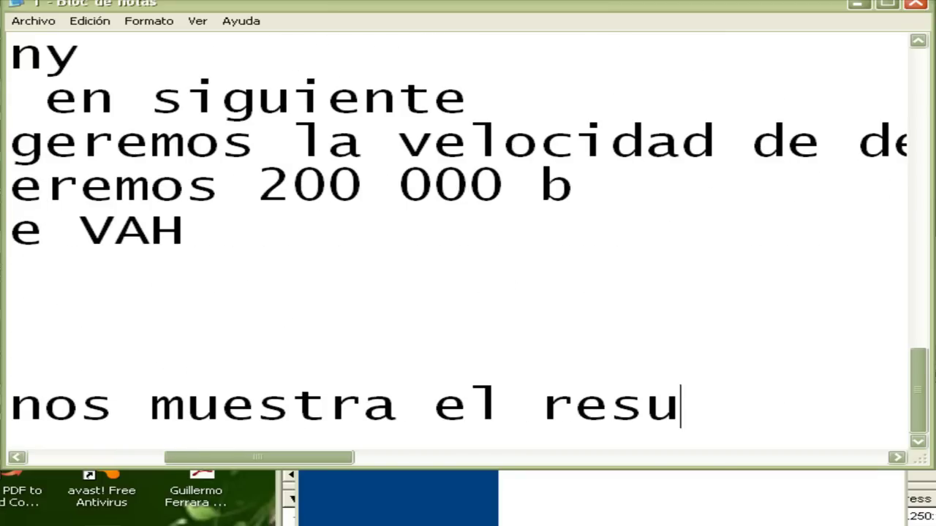
type("t")
key("BackSpace")
type("ç")
key("Home")
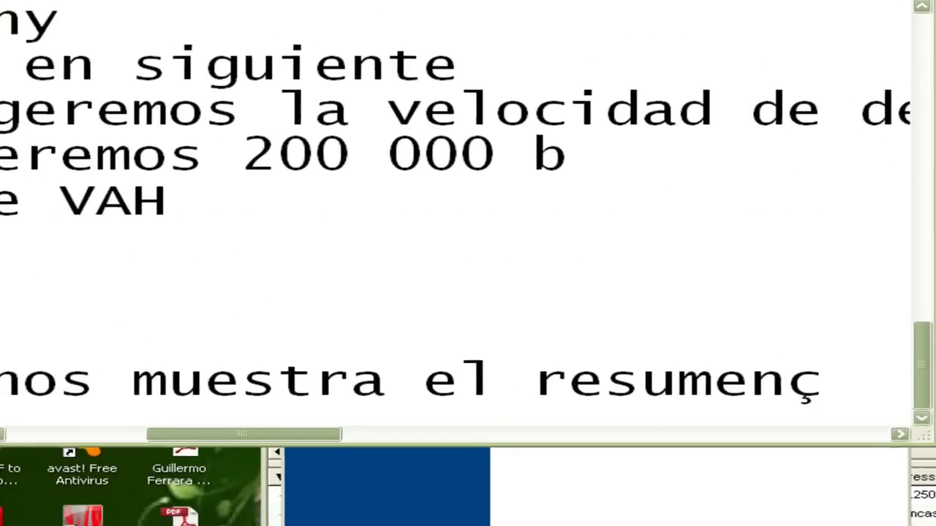
left_click(338, 344)
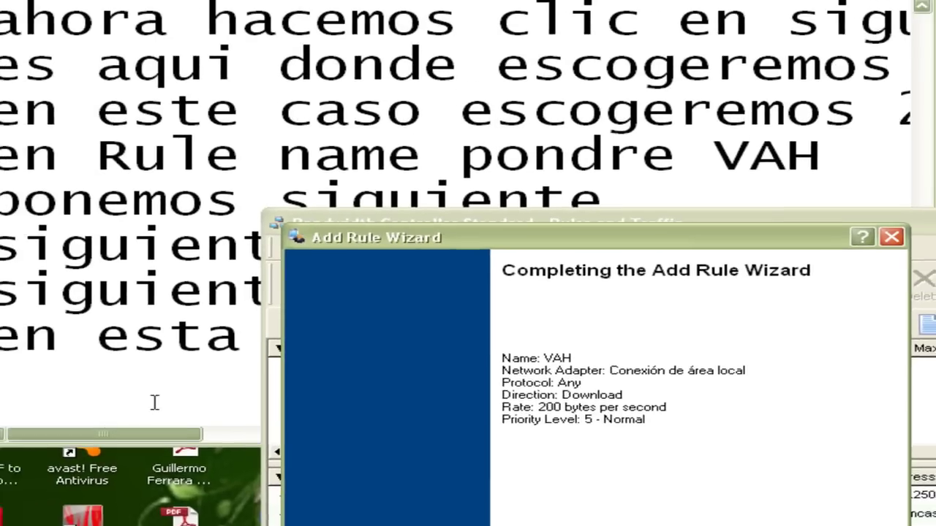
Step: Add the line "ponemos finalizar" to the note and finish the Add Rule Wizard to create the VAH rule
left_click(117, 373)
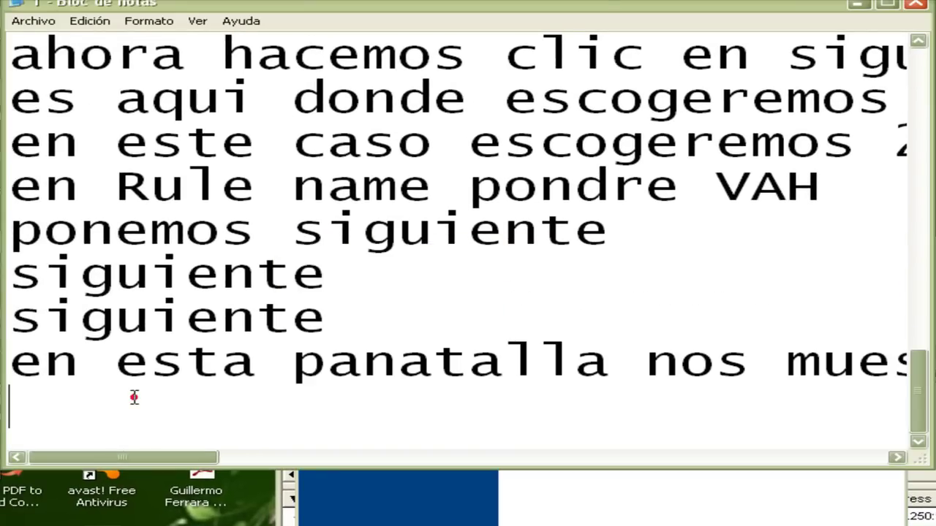
type("ponemos ")
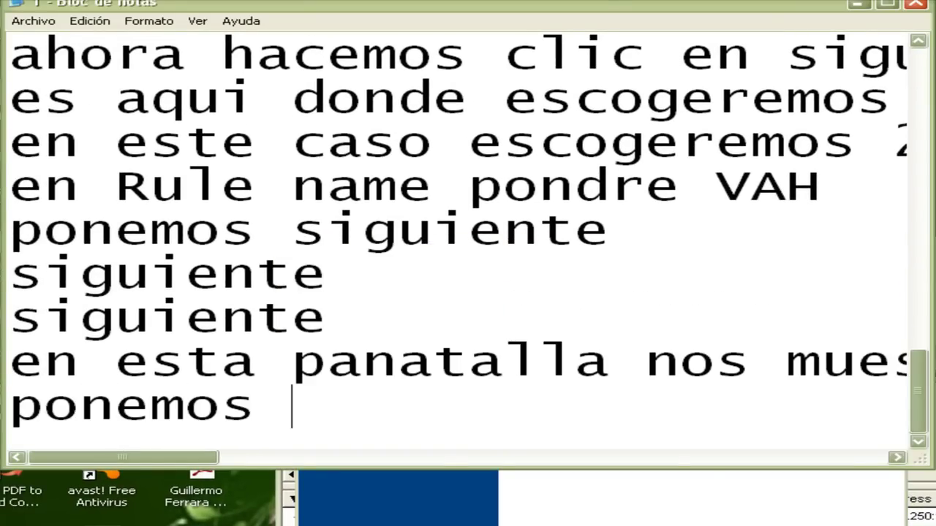
type("finalizar")
key("Return")
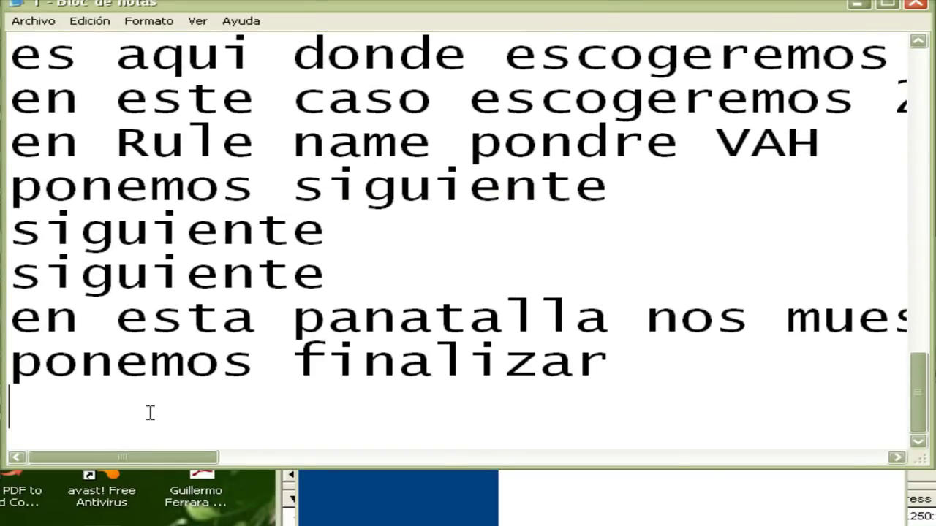
left_click(658, 512)
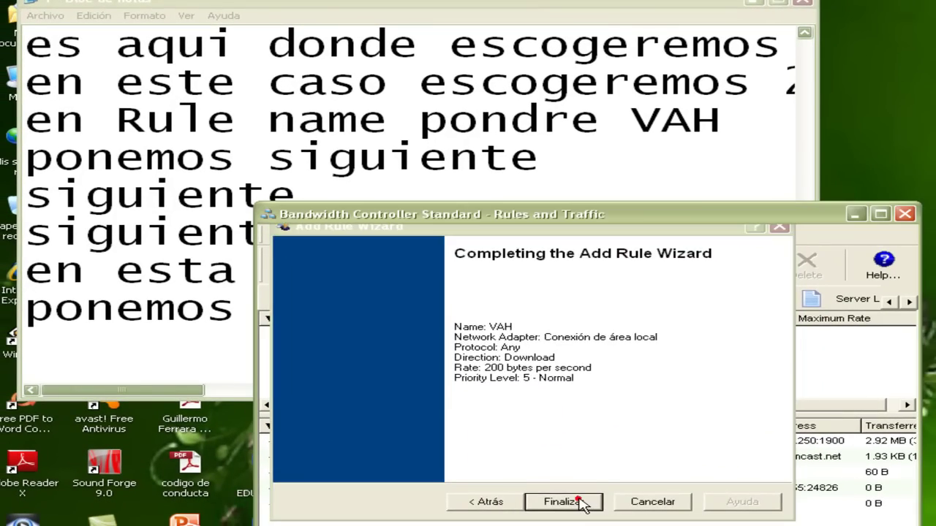
left_click(581, 504)
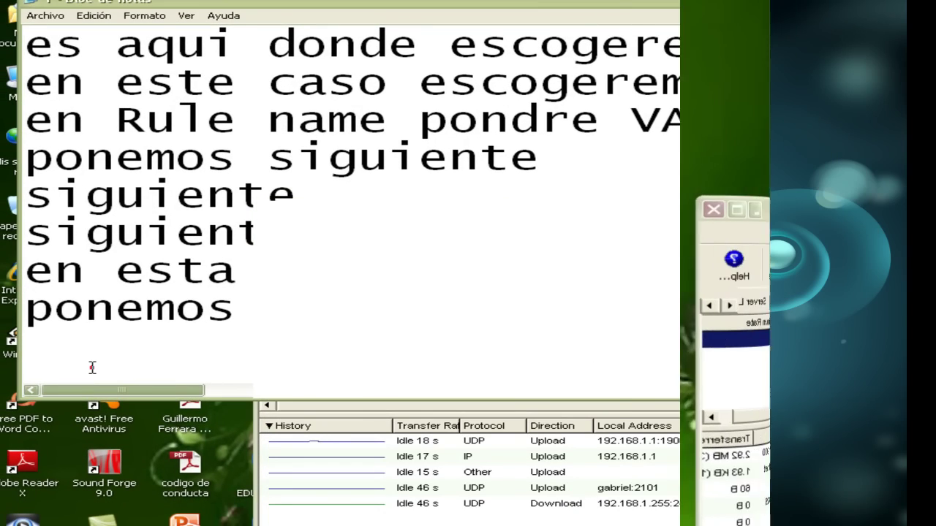